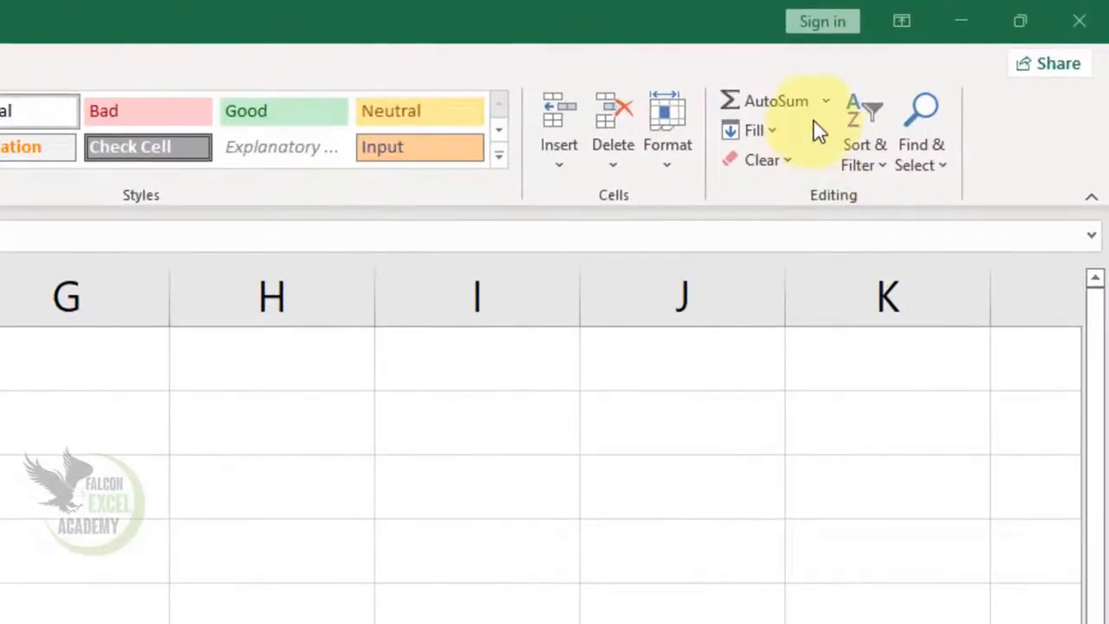
# Step: Examine the AutoSum, Fill, Clear, Sort & Filter and Find & Select options among the editing commands
pyautogui.click(826, 103)
pyautogui.click(825, 103)
pyautogui.click(775, 132)
pyautogui.click(775, 132)
pyautogui.click(785, 163)
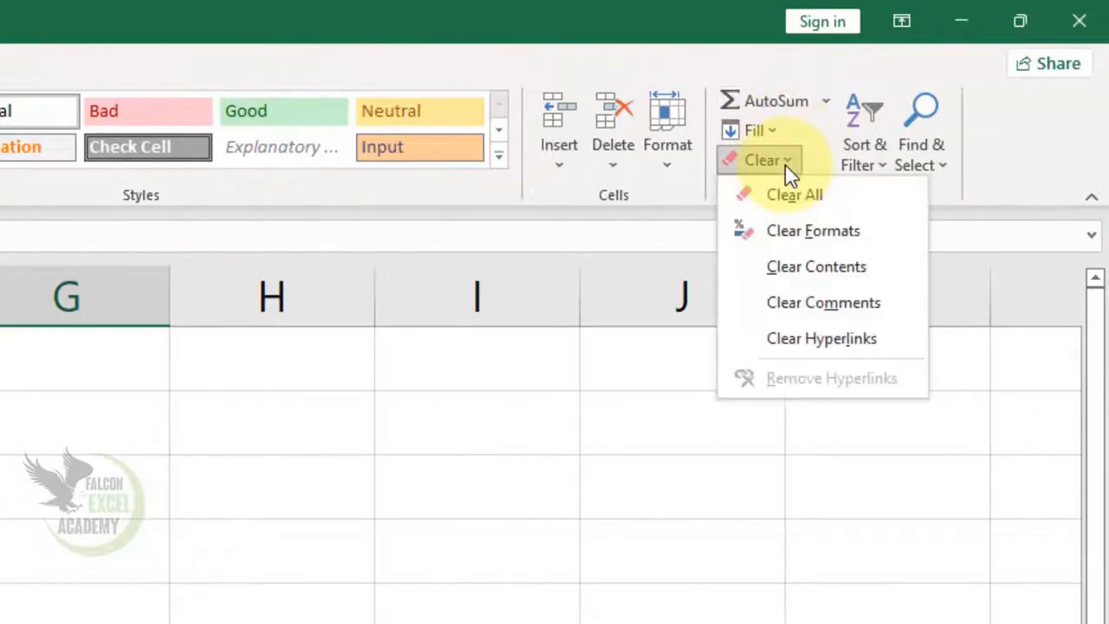
pyautogui.click(785, 163)
pyautogui.click(892, 181)
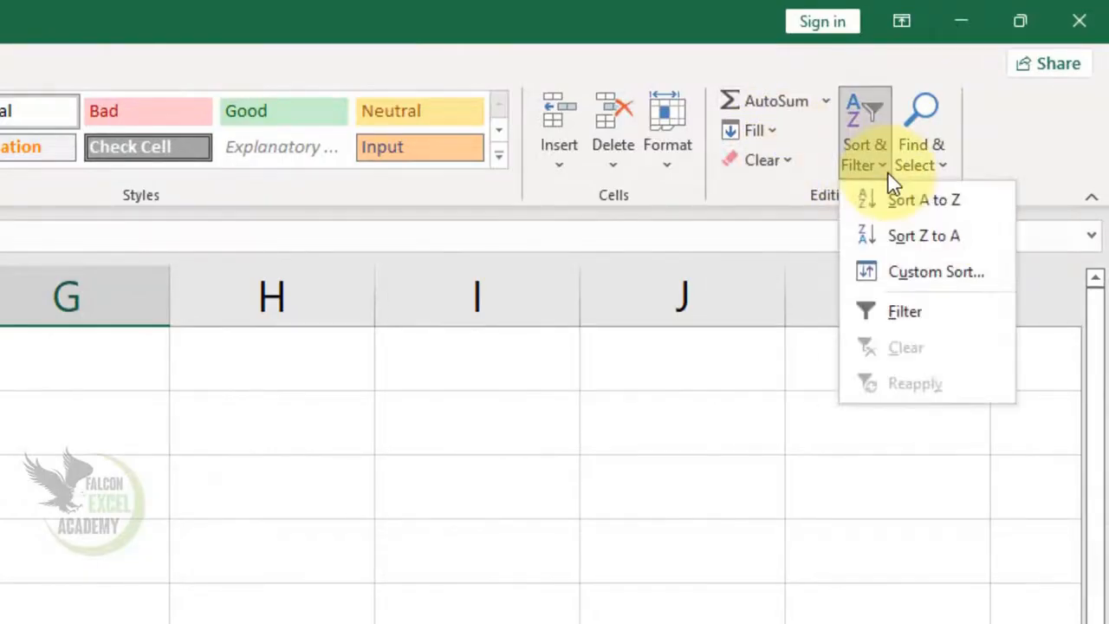
pyautogui.click(893, 180)
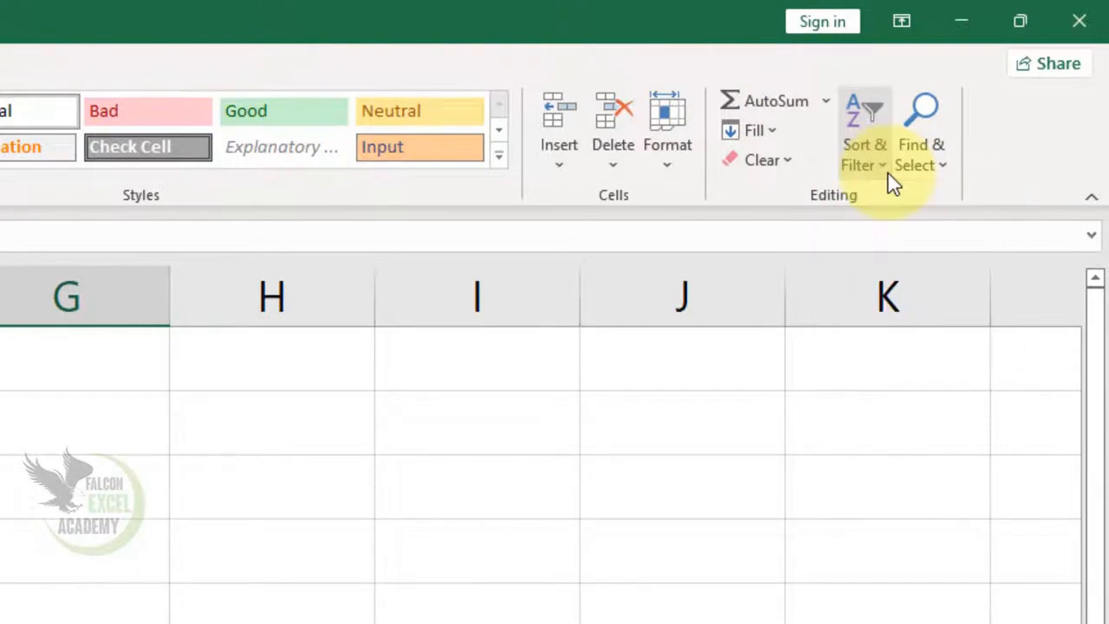
pyautogui.click(943, 169)
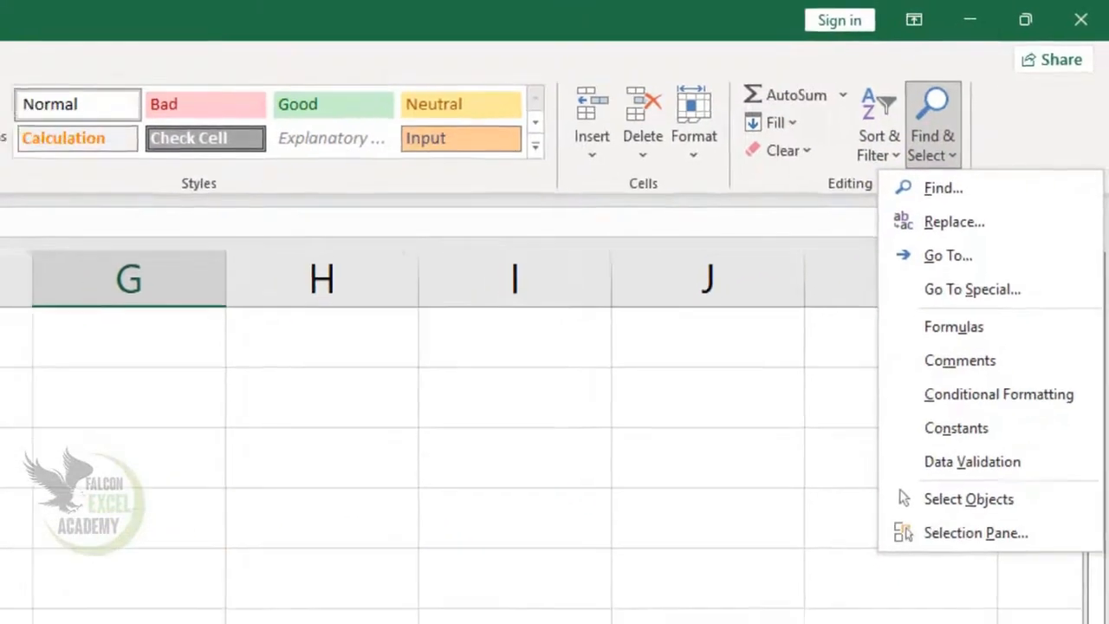
pyautogui.click(404, 283)
pyautogui.click(488, 246)
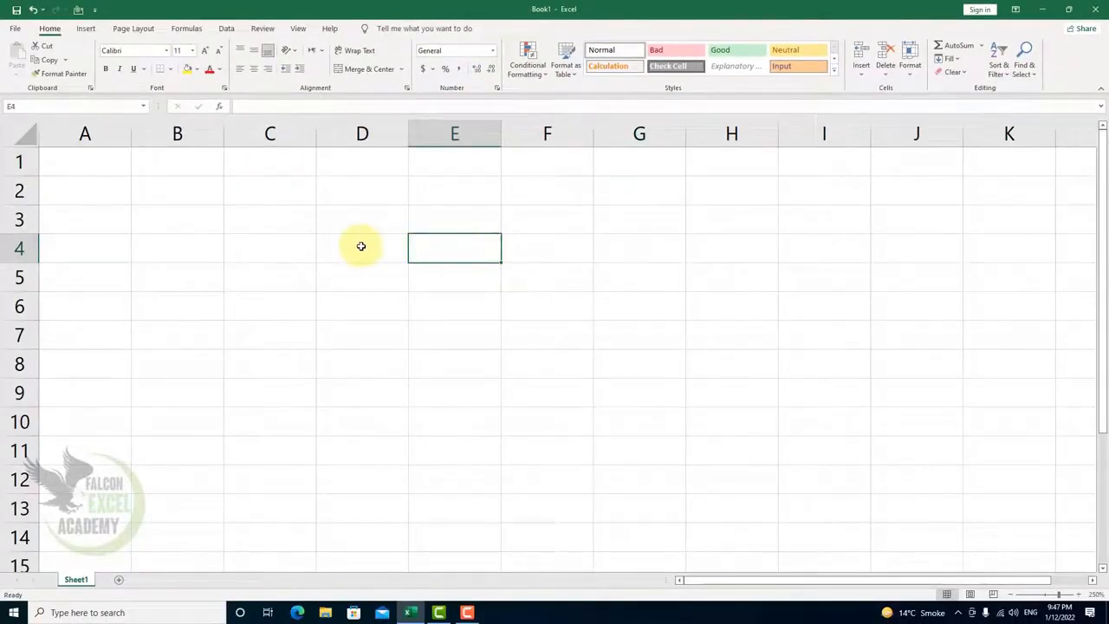
pyautogui.click(361, 246)
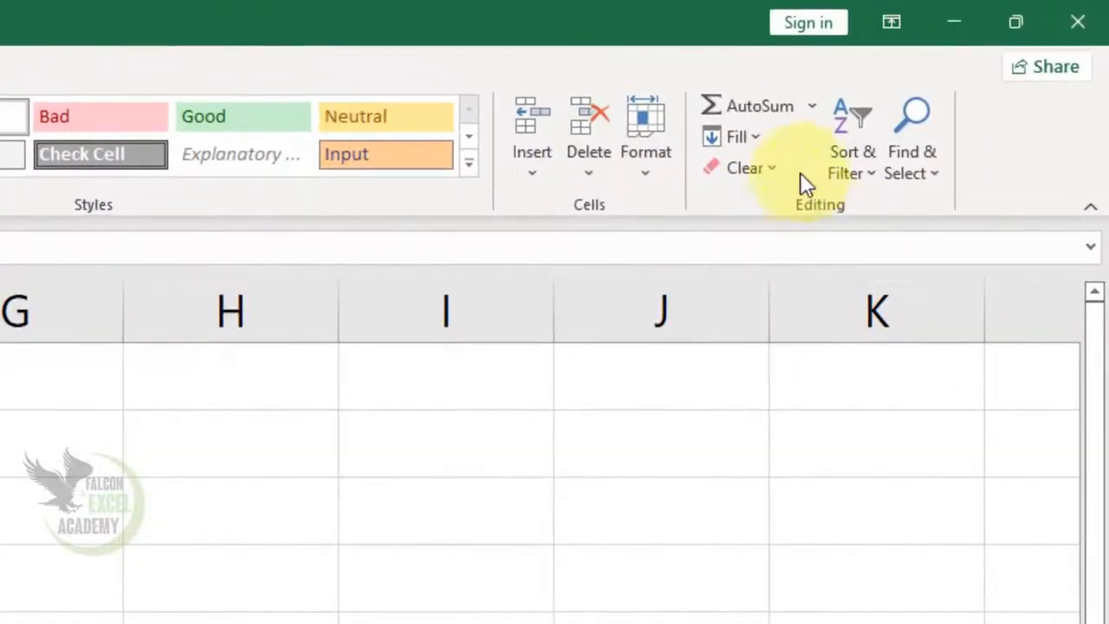
pyautogui.click(812, 112)
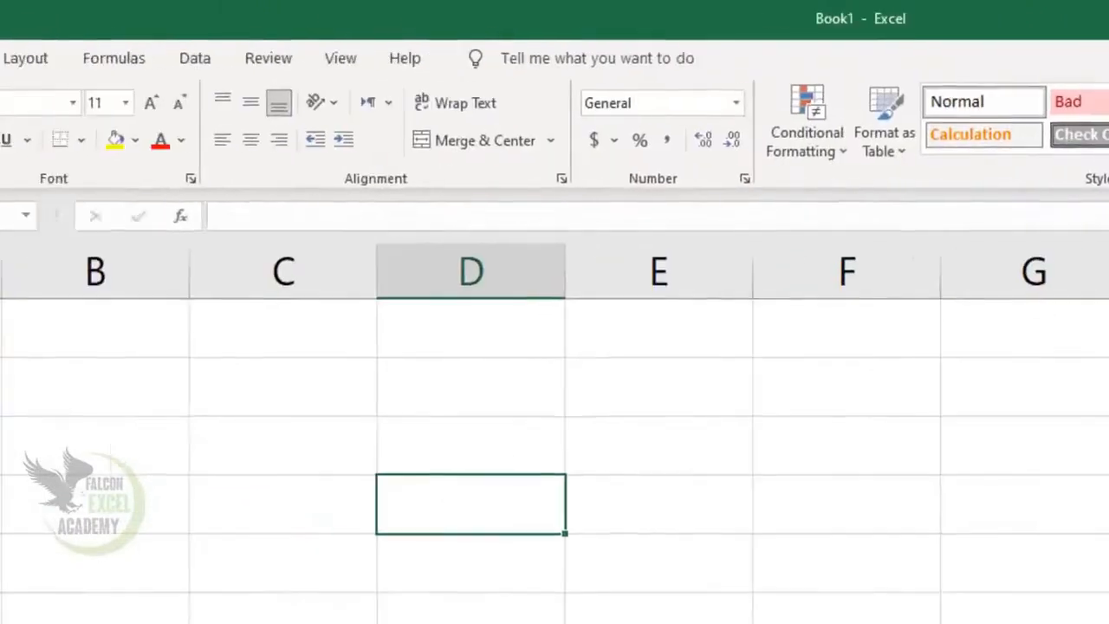
# Step: Enter the numbers 500, 200, 300 and 500 in cells A1 to A4
pyautogui.click(171, 323)
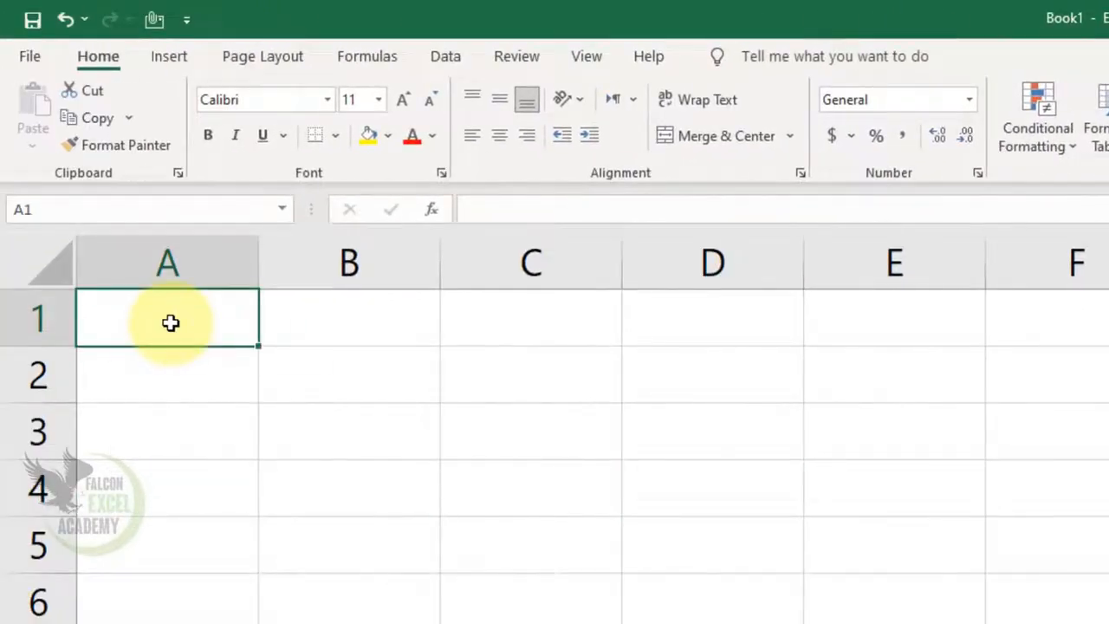
pyautogui.write('500')
pyautogui.press('Return')
pyautogui.write('200')
pyautogui.press('Return')
pyautogui.write('300')
pyautogui.press('Return')
pyautogui.write('500')
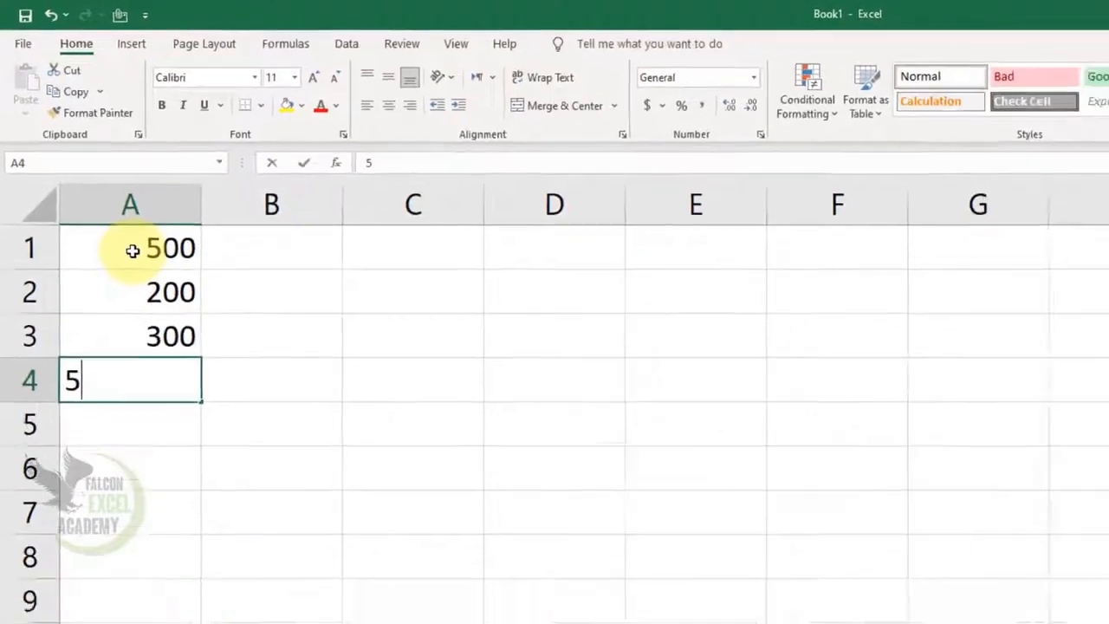
pyautogui.press('Return')
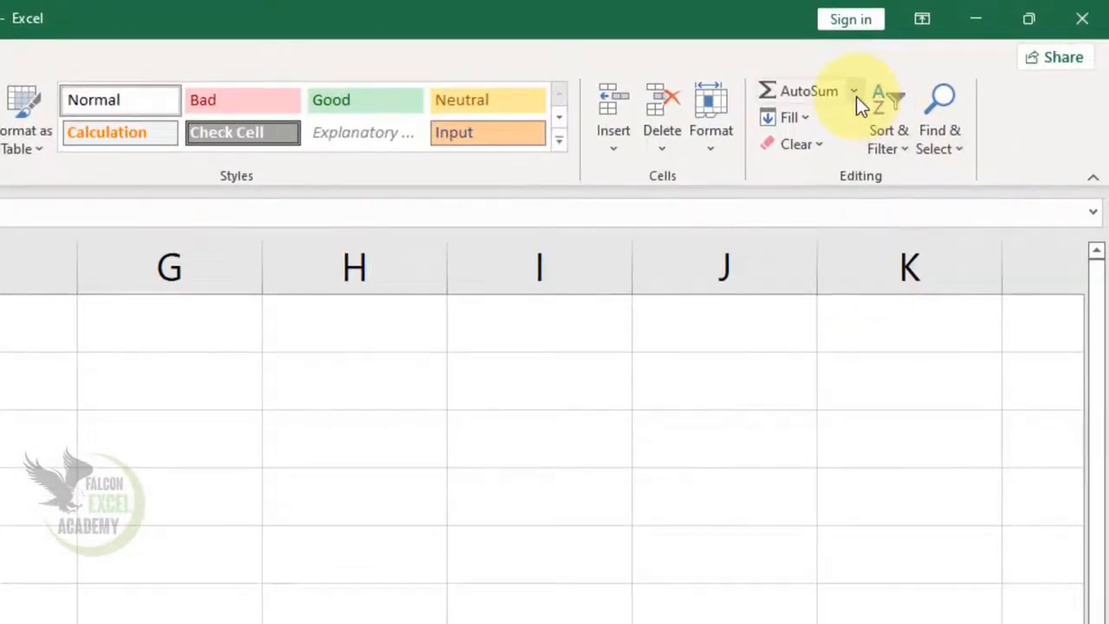
# Step: Total A1:A4 in cell A5 with AutoSum's Sum function, and clear the result from the cell
pyautogui.click(856, 96)
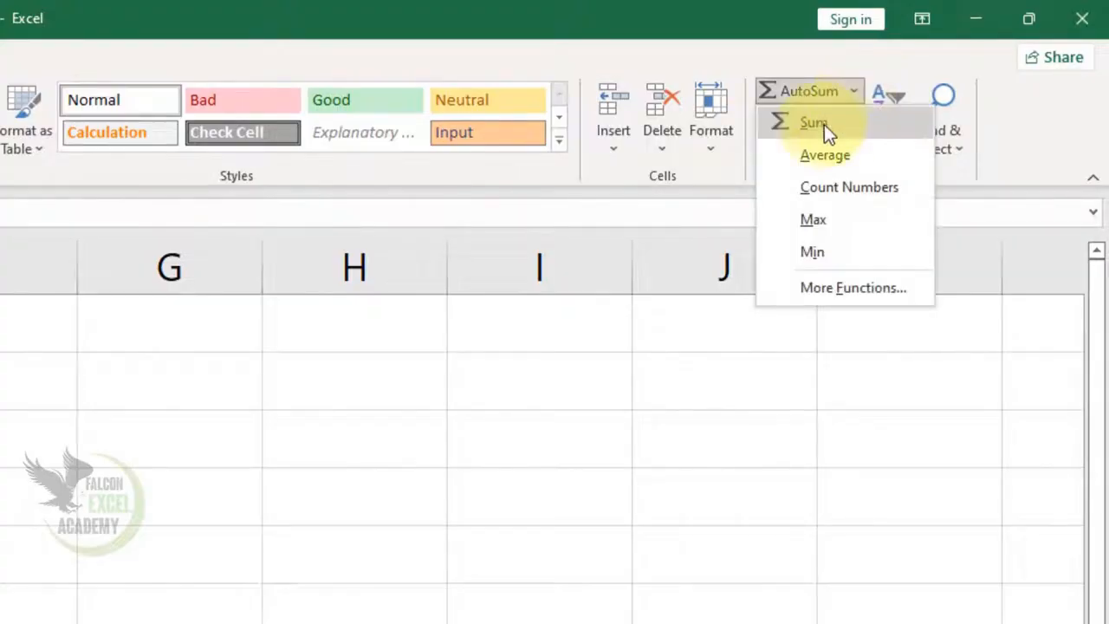
pyautogui.click(803, 126)
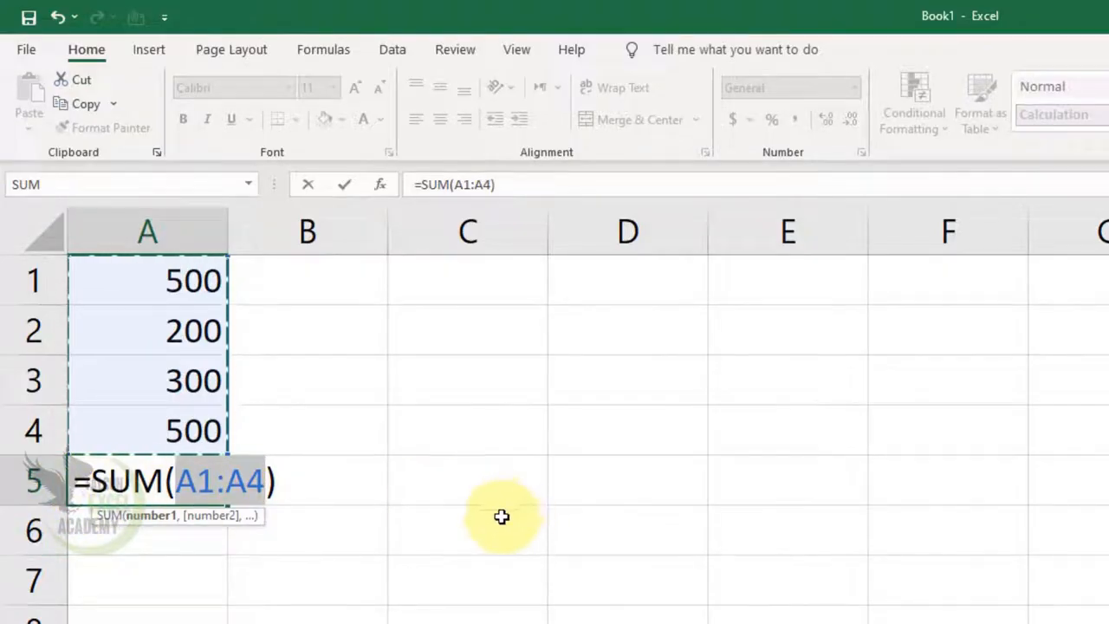
pyautogui.press('Return')
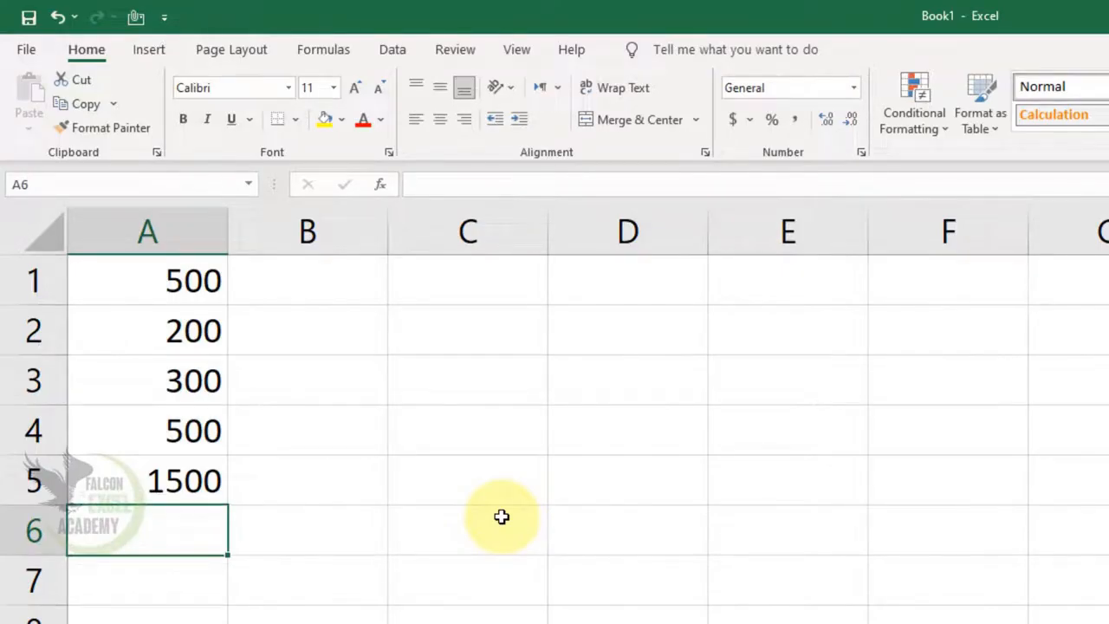
pyautogui.press('Up')
pyautogui.press('Delete')
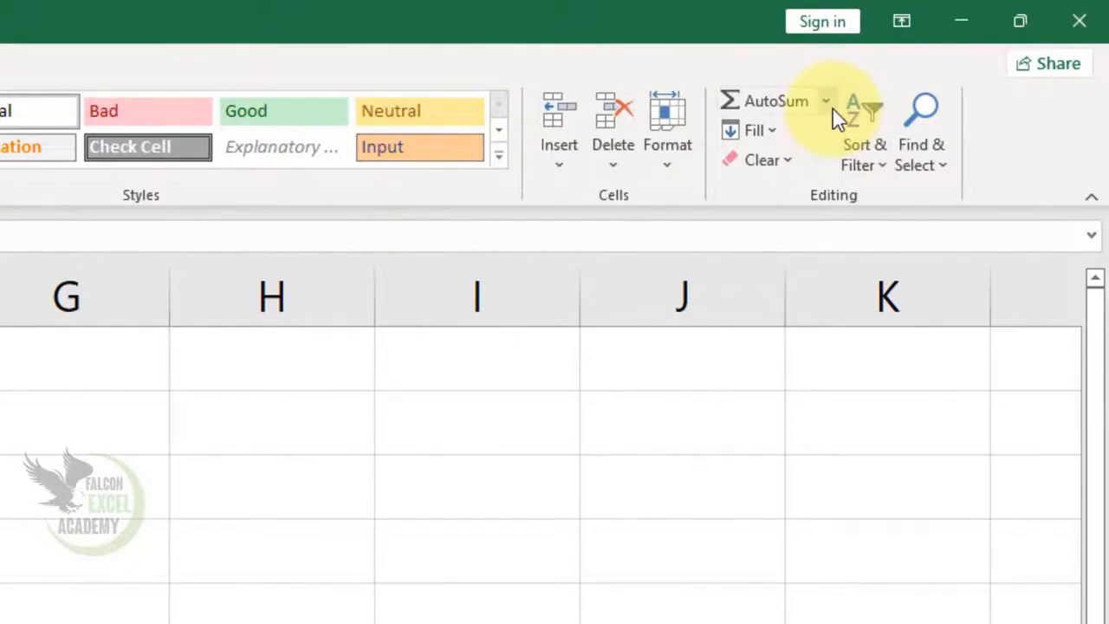
# Step: Calculate the average of A1:A4 in cell A5 with AutoSum's Average function, and clear the result
pyautogui.click(828, 102)
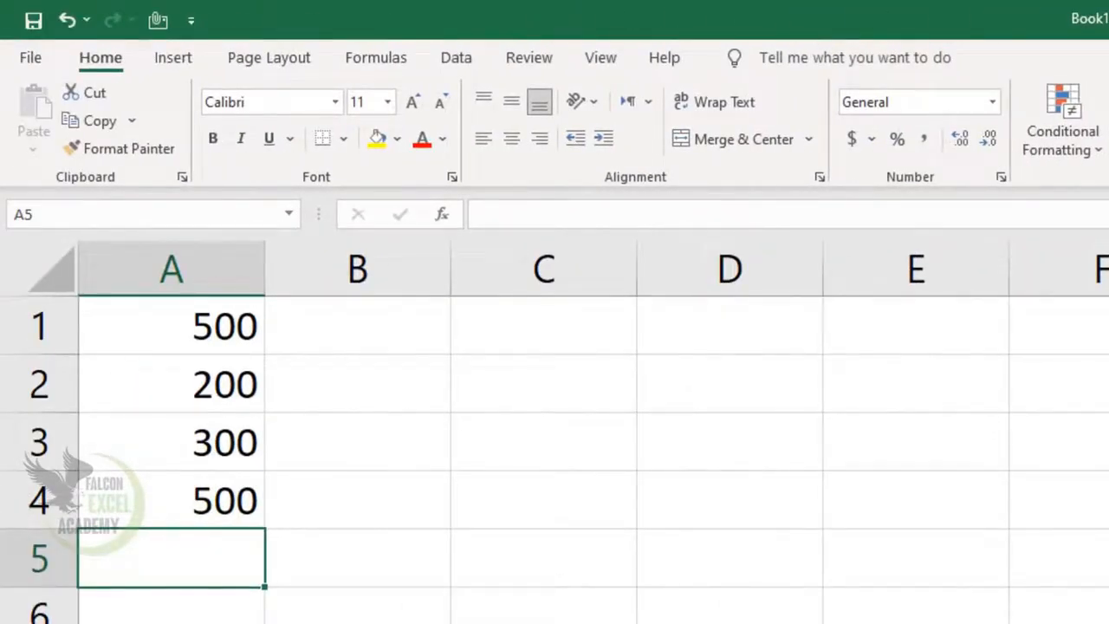
pyautogui.click(1108, 147)
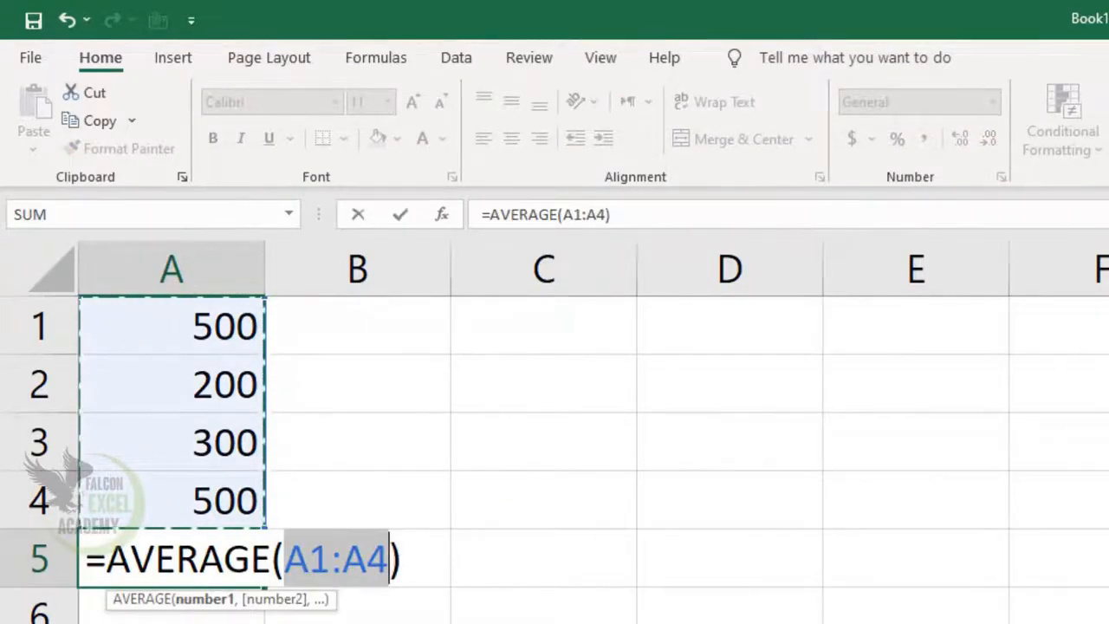
pyautogui.press('Return')
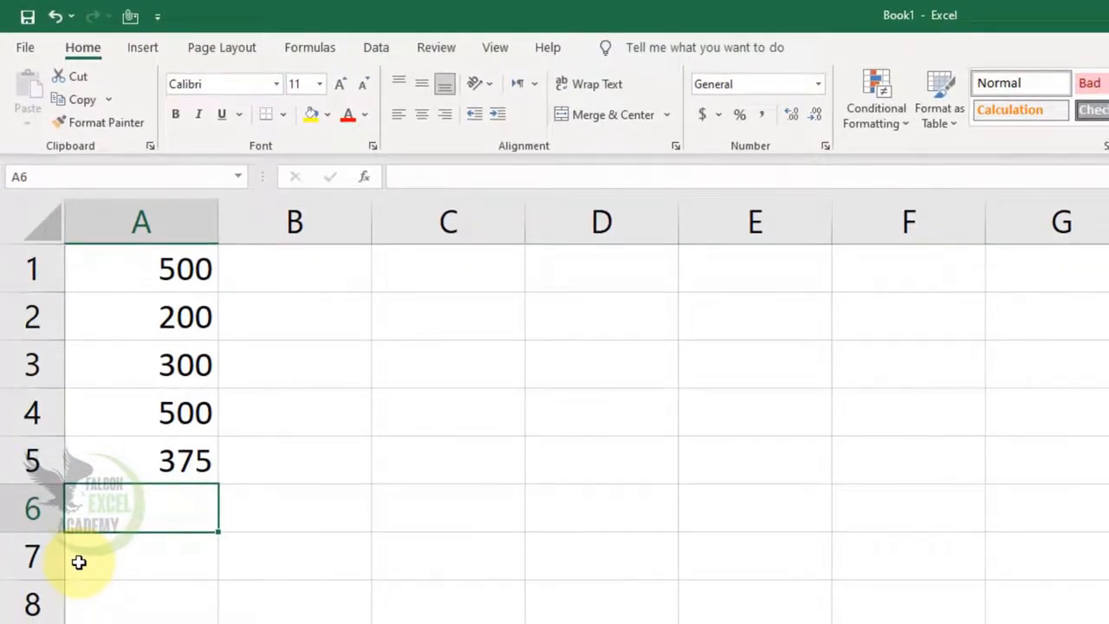
pyautogui.press('Up')
pyautogui.press('Delete')
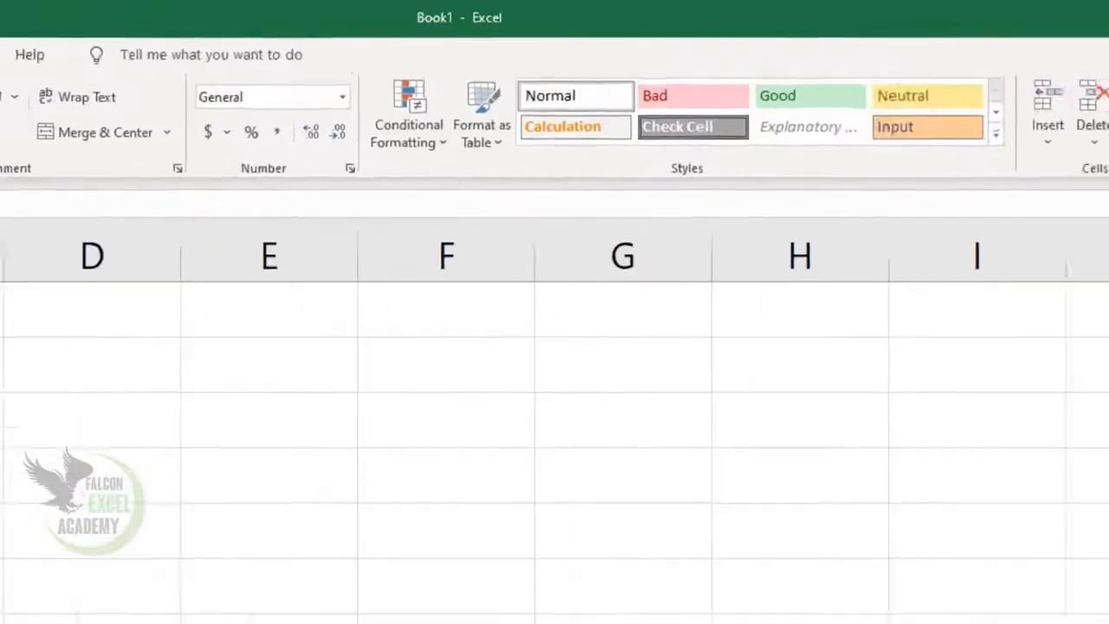
# Step: Extend the number list by entering 54, 54, 4665 and 4 in cells A5 to A8
pyautogui.click(821, 104)
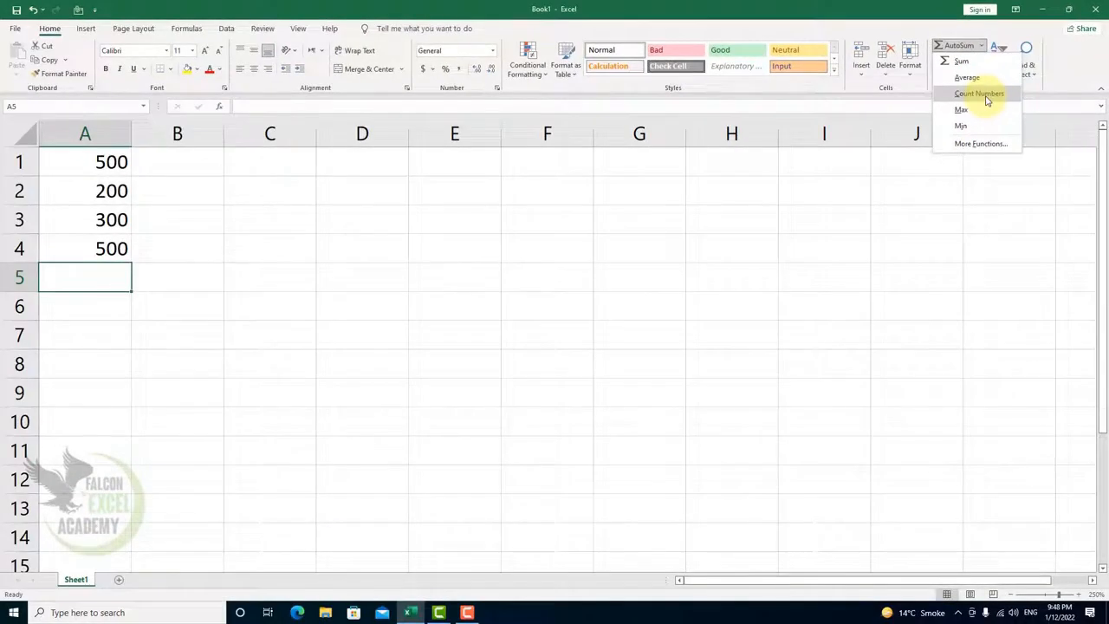
pyautogui.click(97, 282)
pyautogui.write('54')
pyautogui.press('Return')
pyautogui.write('54')
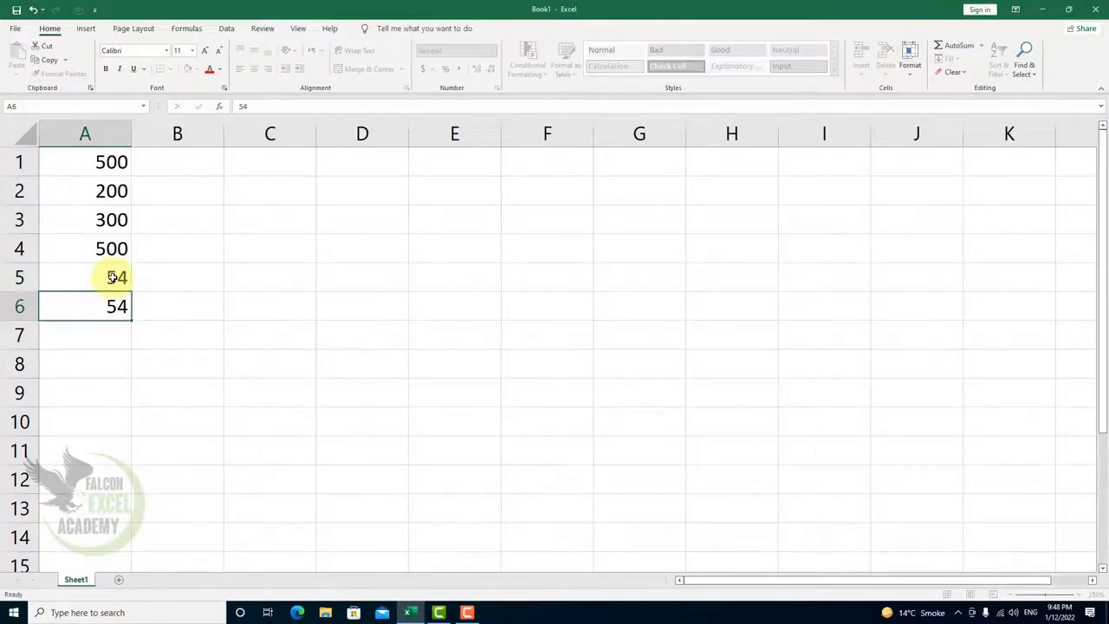
pyautogui.press('Return')
pyautogui.write('4665')
pyautogui.press('Return')
pyautogui.write('4')
pyautogui.press('Return')
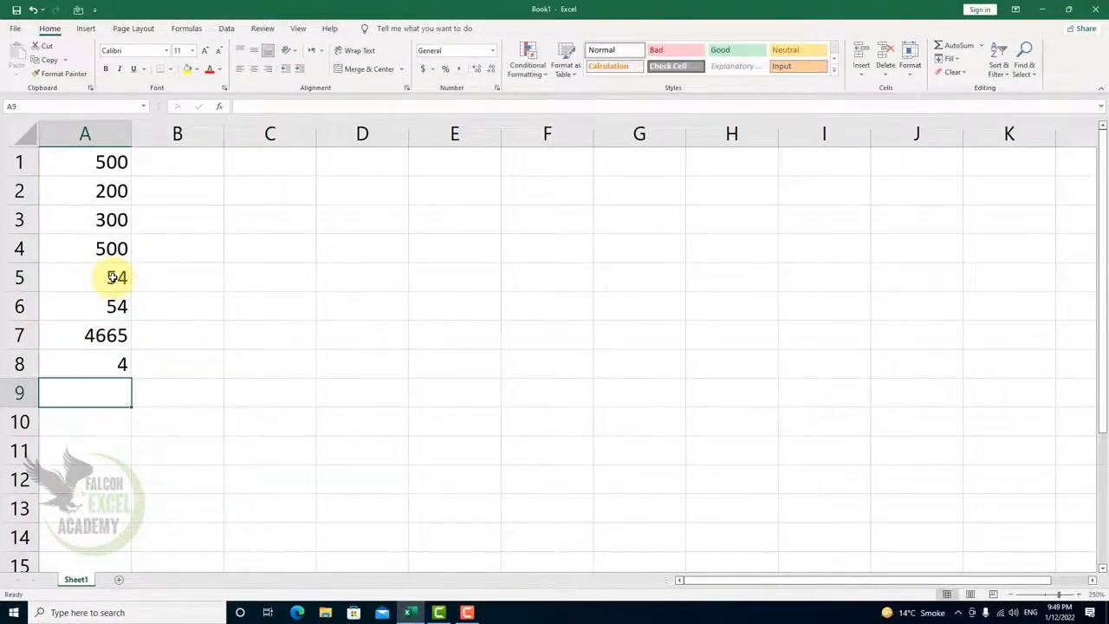
# Step: Enter "Falcon Excel Academy" in A9, "EXCEL 2021" in A10 and 54 in A11, and fit column A's width to its contents
pyautogui.write('Falcon Exce')
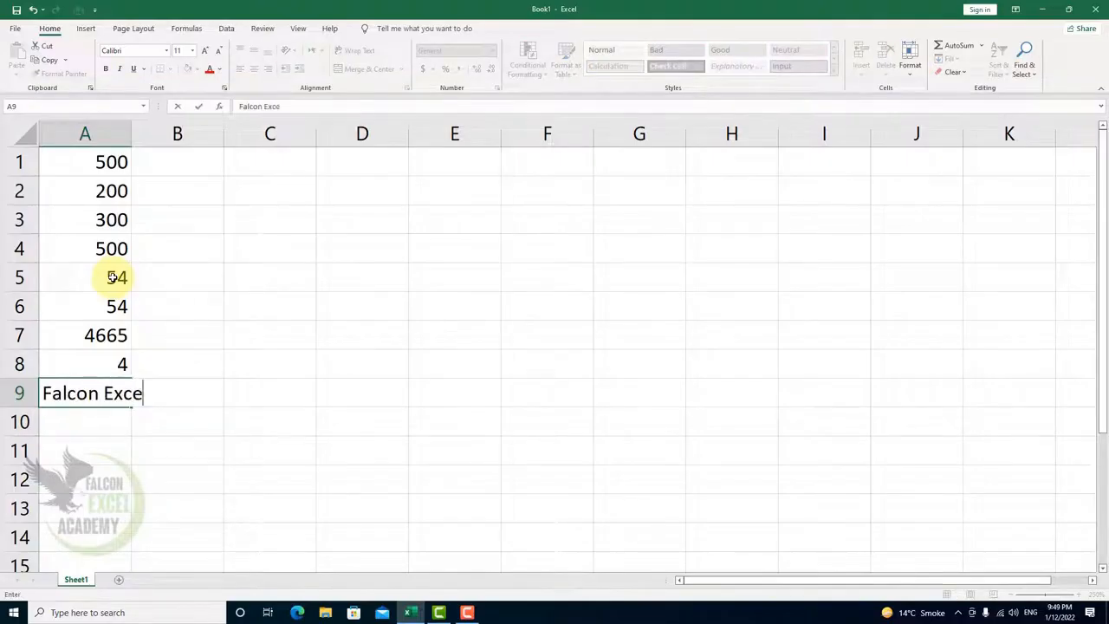
pyautogui.write('l Academy')
pyautogui.press('Return')
pyautogui.write('Falcon Excel Academy')
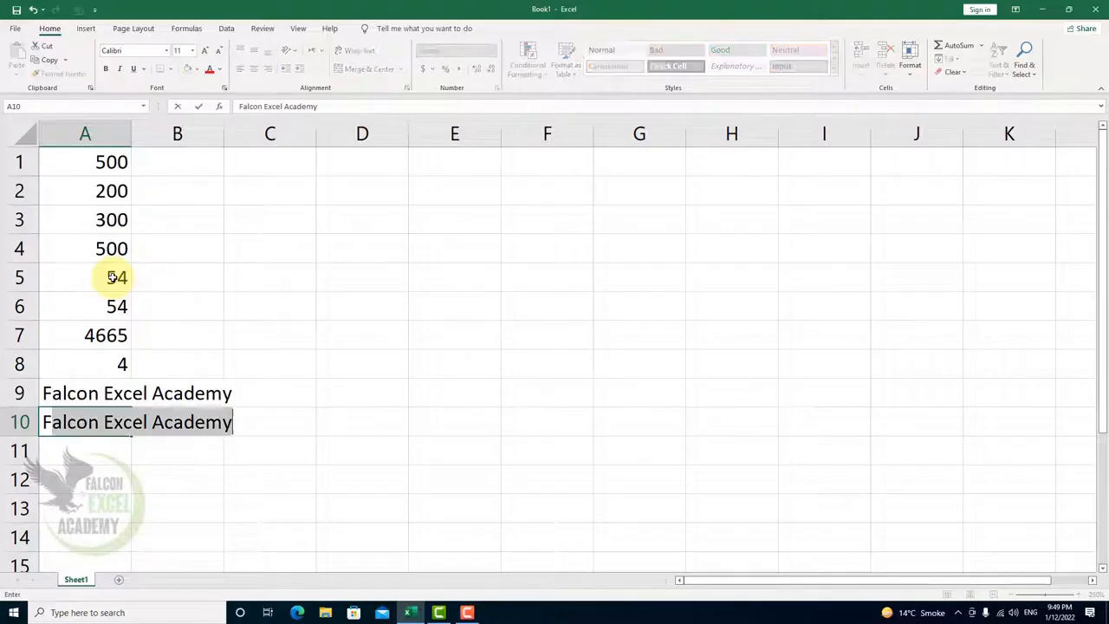
pyautogui.press('Return')
pyautogui.press('Up')
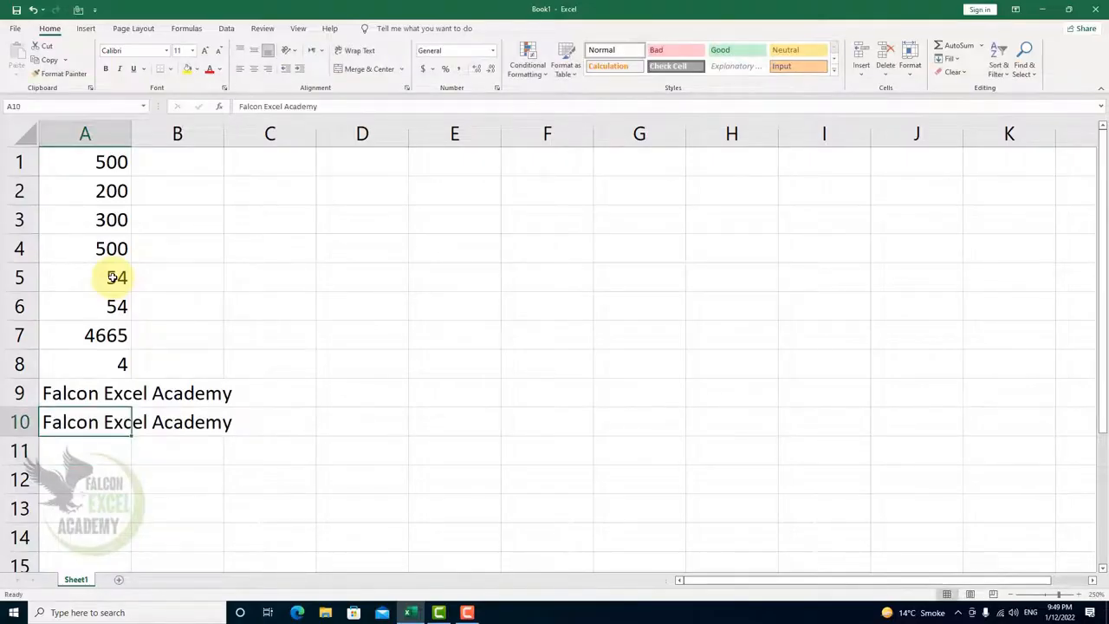
pyautogui.write('EXCEL 2')
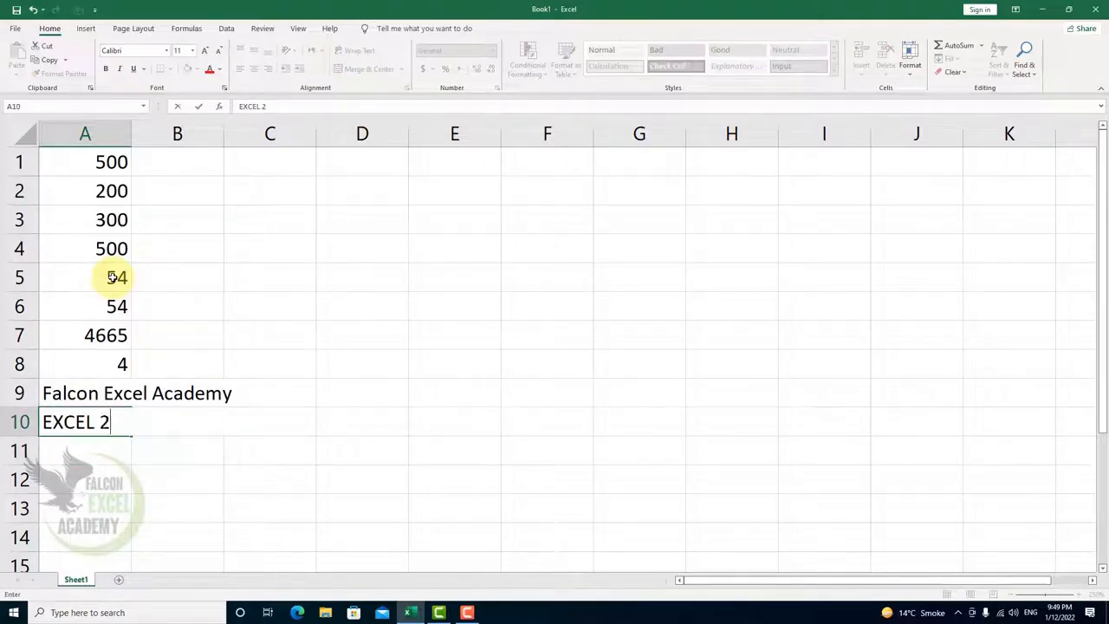
pyautogui.write('021')
pyautogui.press('Return')
pyautogui.write('54')
pyautogui.press('Return')
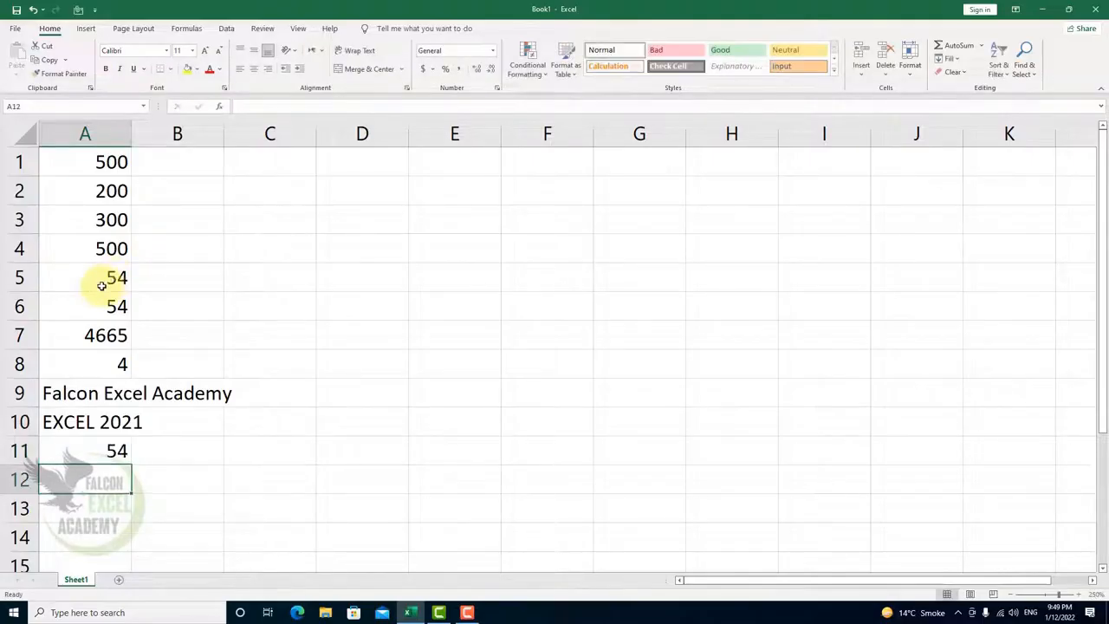
pyautogui.doubleClick(131, 135)
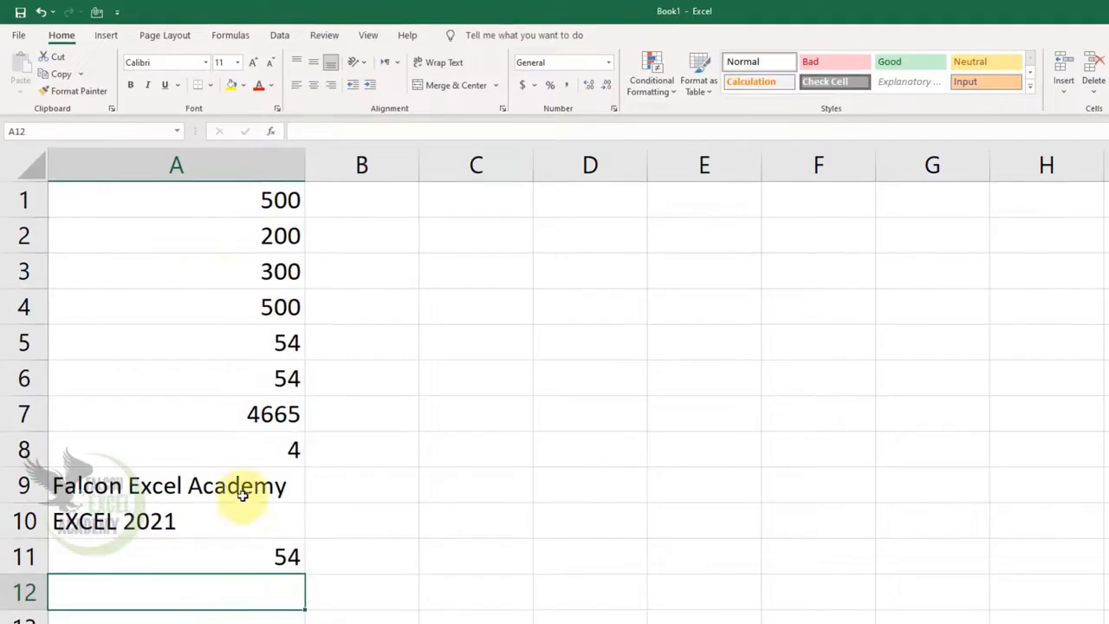
# Step: Count the numeric cells of A1:A11 in cell A12 with AutoSum's Count Numbers function
pyautogui.moveTo(243, 494); pyautogui.dragTo(235, 522)
pyautogui.click(195, 567)
pyautogui.click(188, 598)
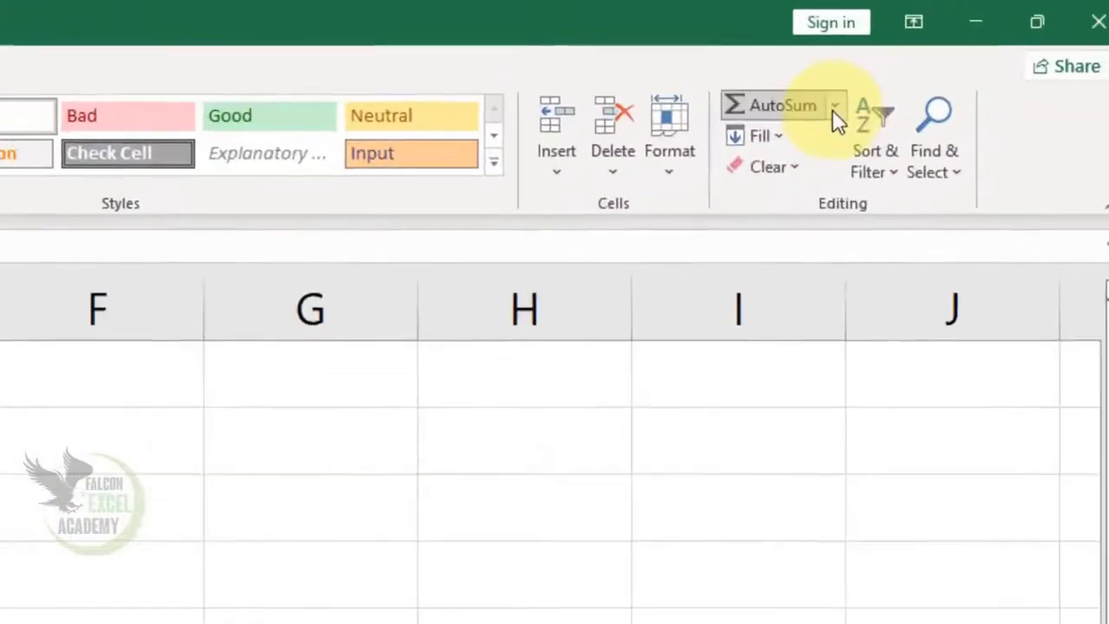
pyautogui.click(845, 109)
pyautogui.click(812, 230)
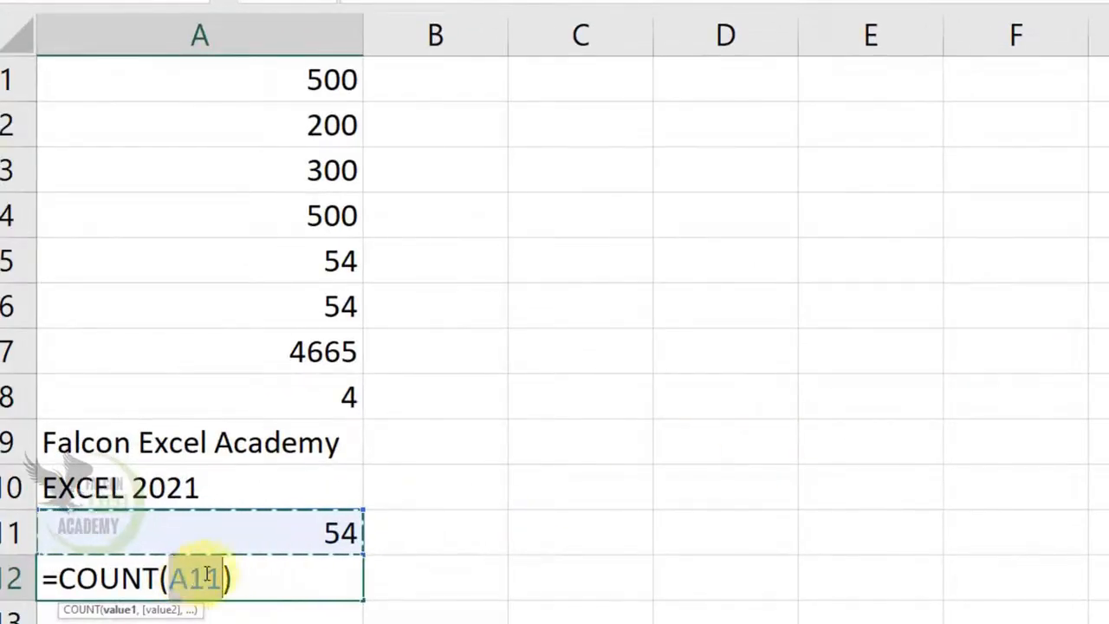
pyautogui.moveTo(280, 69); pyautogui.dragTo(273, 513)
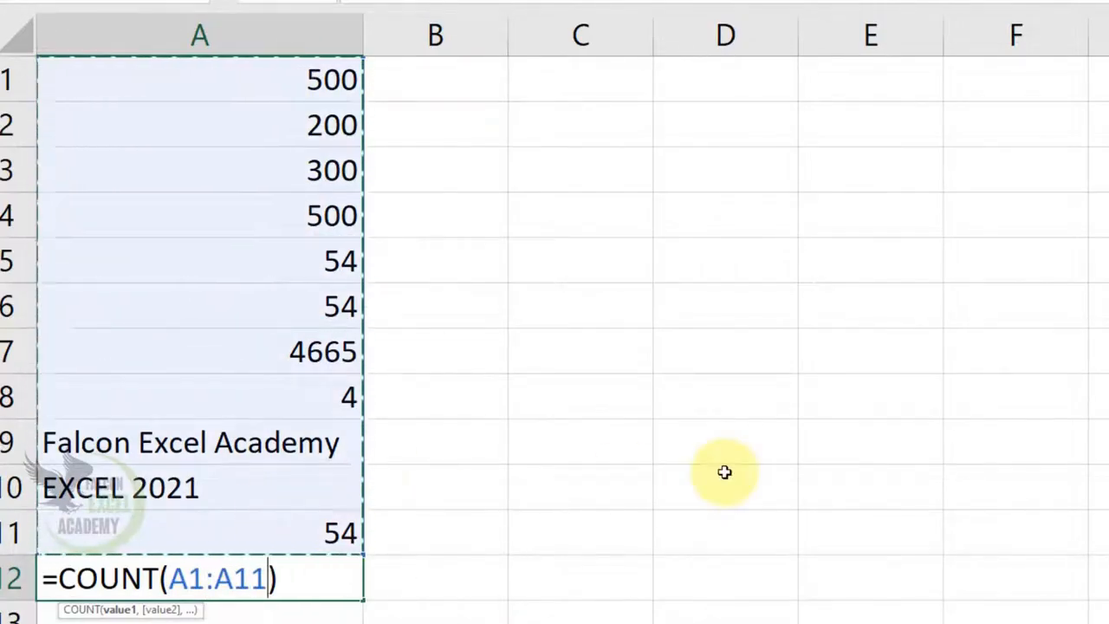
pyautogui.press('Return')
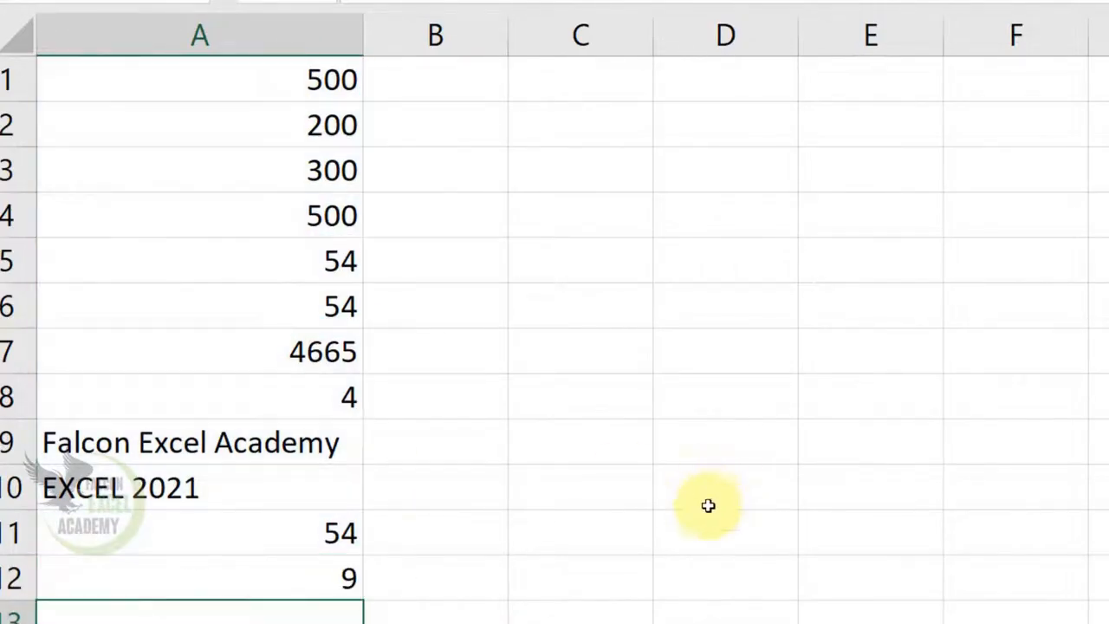
# Step: Check the count in A12 against the text cells A9:A10, and clear the count
pyautogui.click(329, 581)
pyautogui.moveTo(165, 446); pyautogui.dragTo(153, 481)
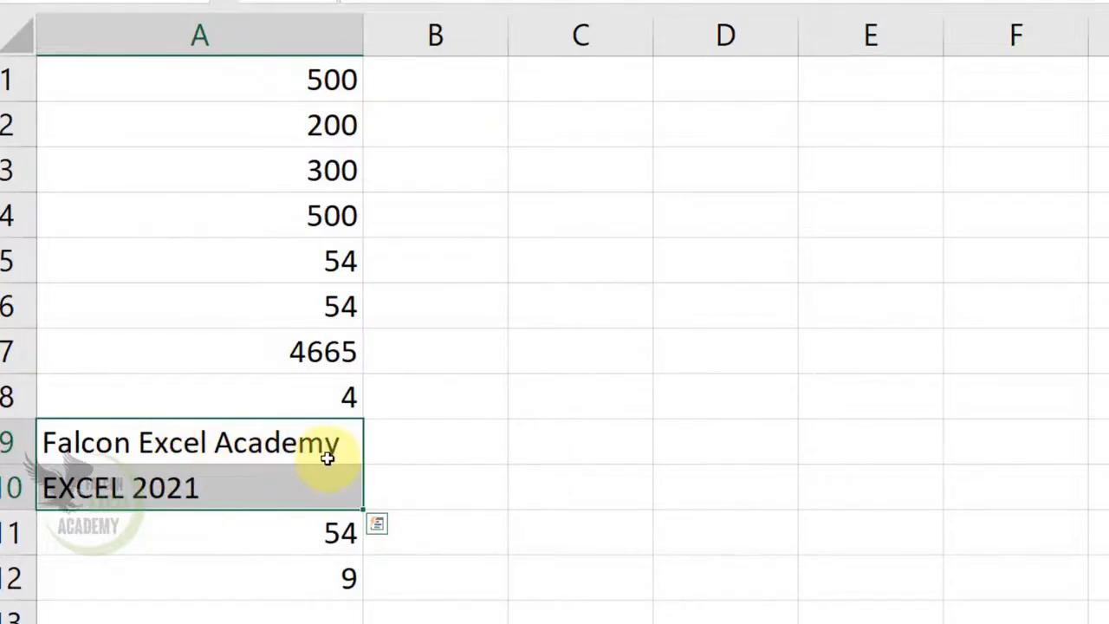
pyautogui.click(327, 582)
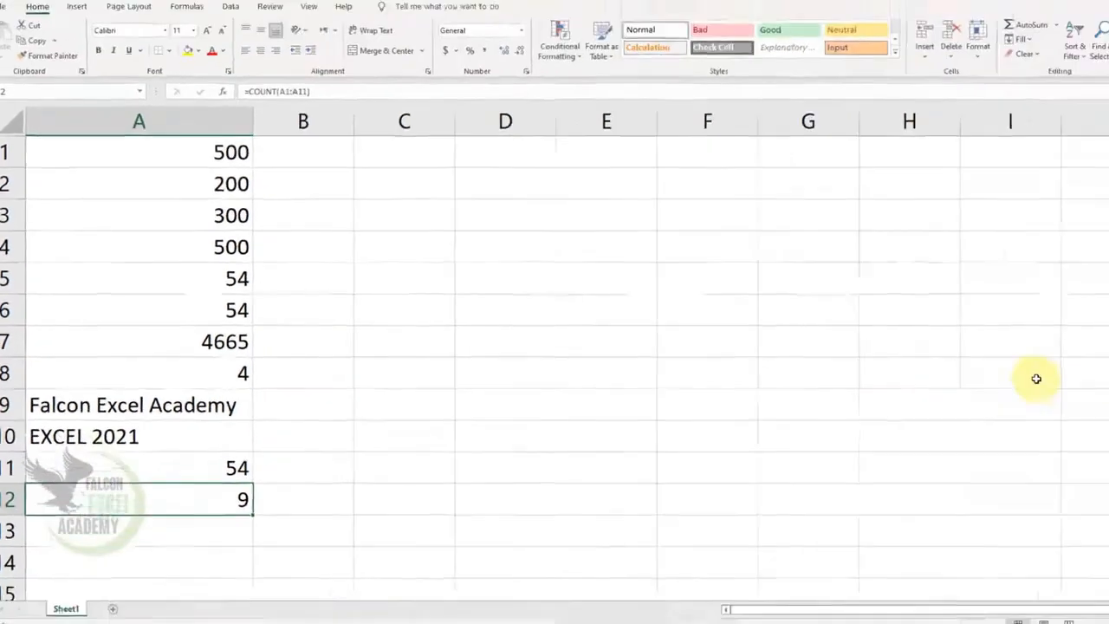
pyautogui.press('Delete')
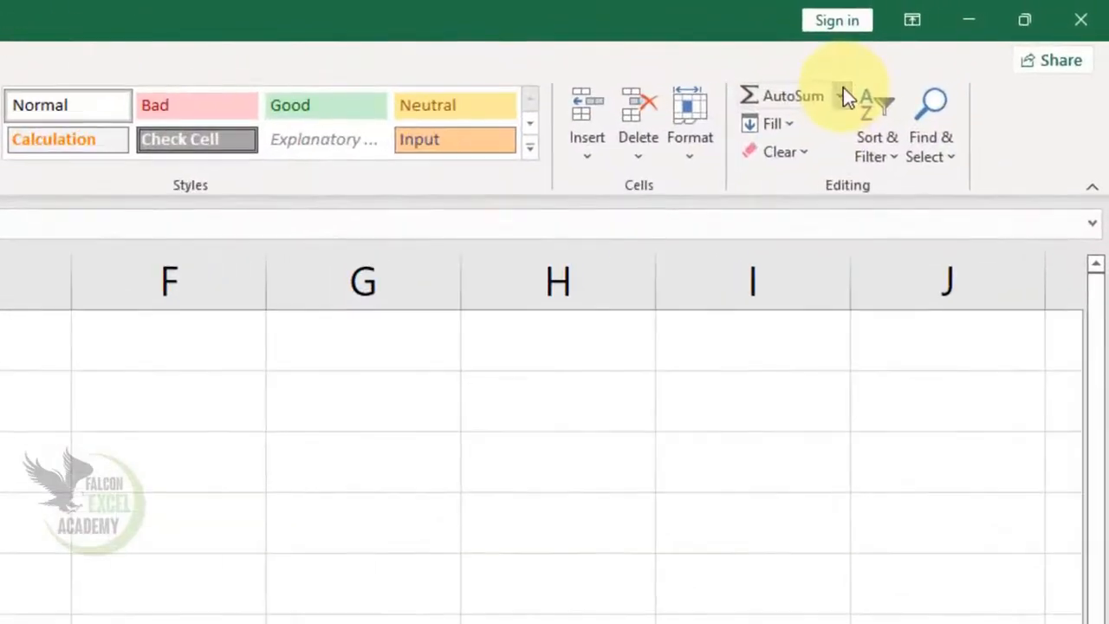
# Step: Clear the contents of cells A9:A11 and narrow column A to suit the remaining numbers
pyautogui.click(979, 46)
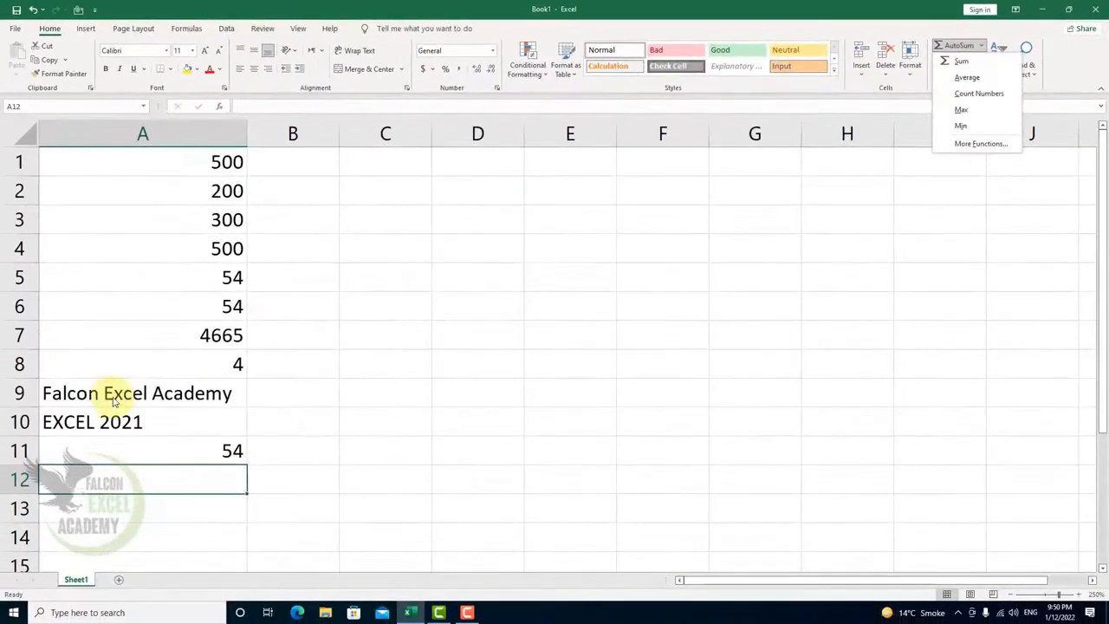
pyautogui.click(110, 399)
pyautogui.moveTo(111, 399); pyautogui.dragTo(138, 445)
pyautogui.press('Delete')
pyautogui.click(179, 387)
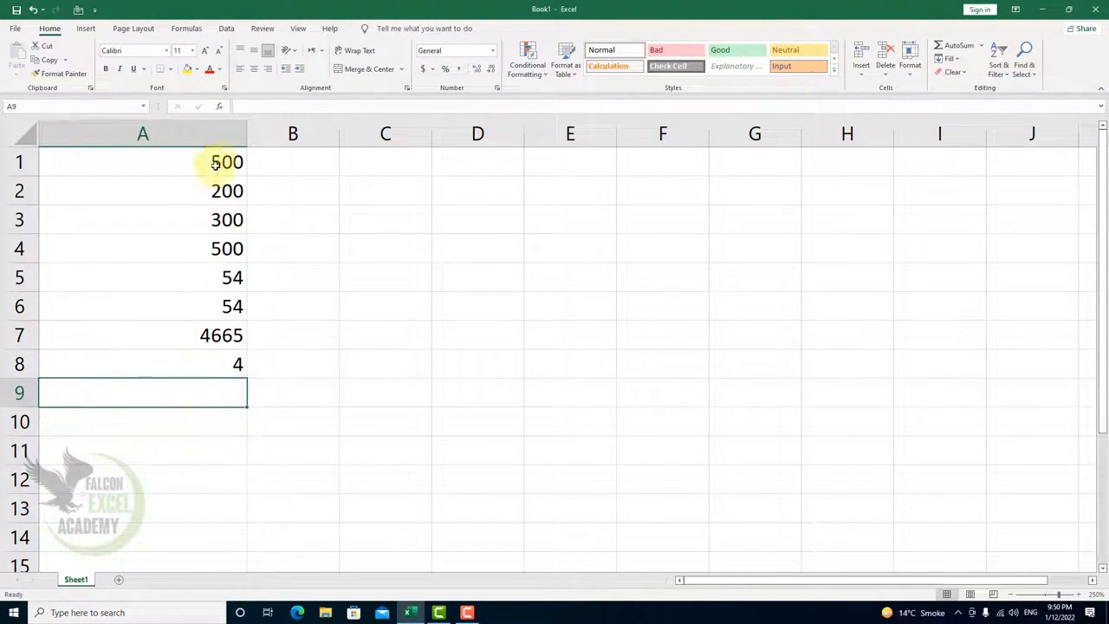
pyautogui.doubleClick(247, 130)
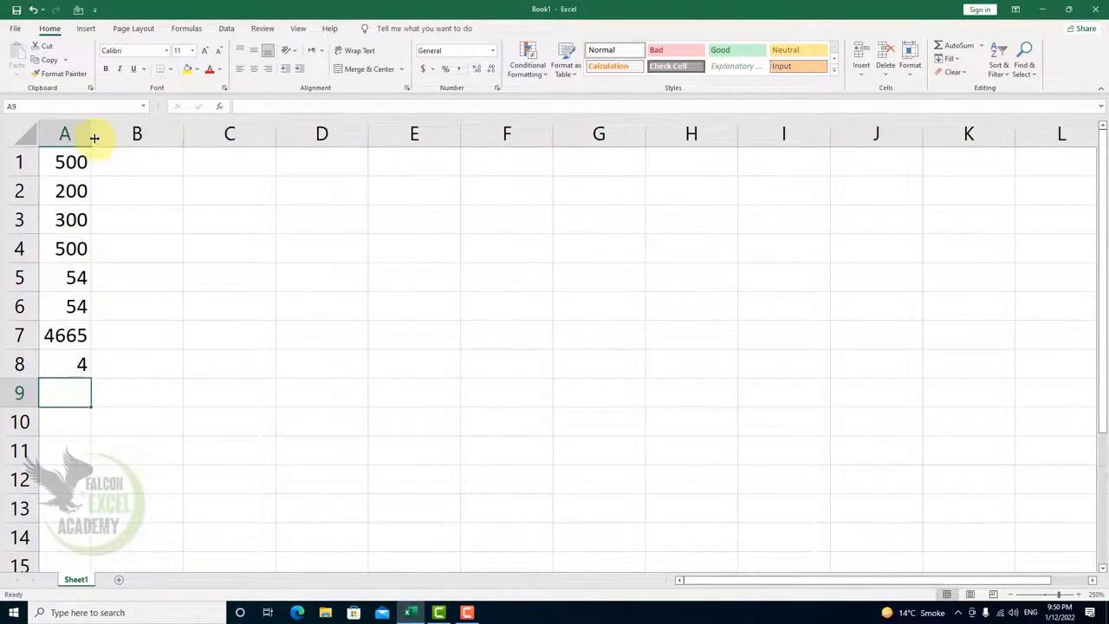
pyautogui.moveTo(94, 138); pyautogui.dragTo(118, 136)
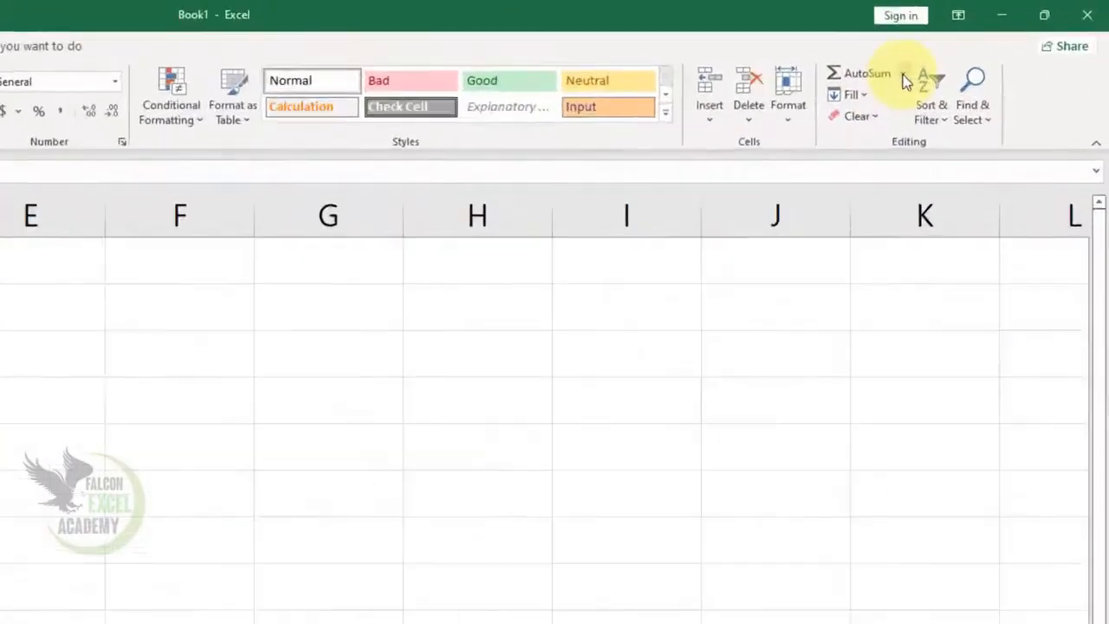
# Step: Calculate the maximum of A1:A8 in cell A9 with AutoSum's Max function, and clear the result
pyautogui.click(982, 46)
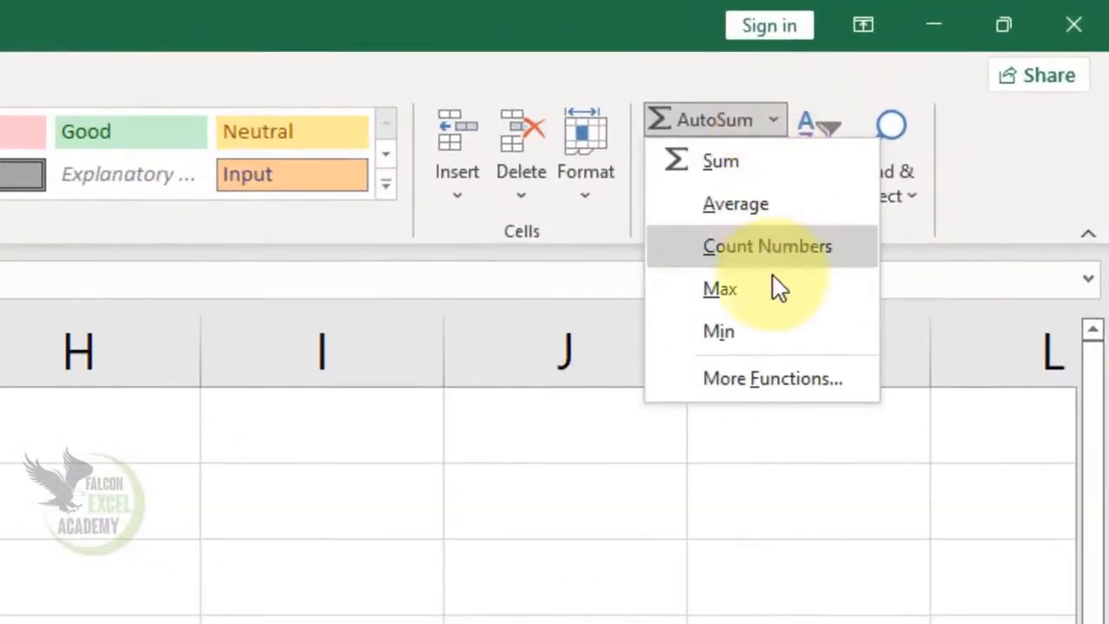
pyautogui.click(719, 289)
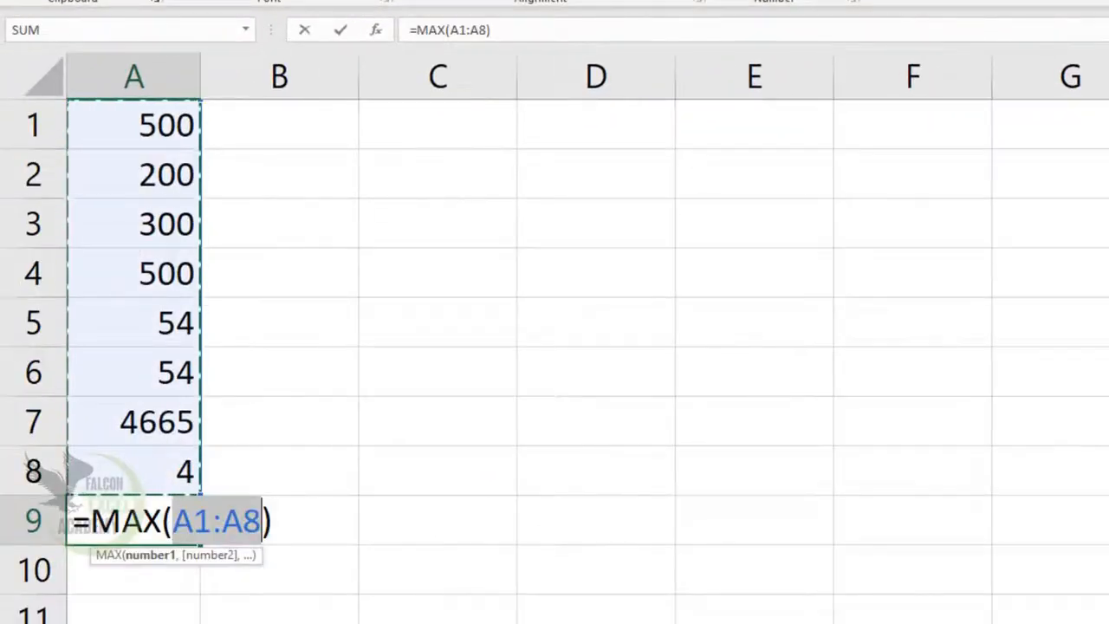
pyautogui.press('Return')
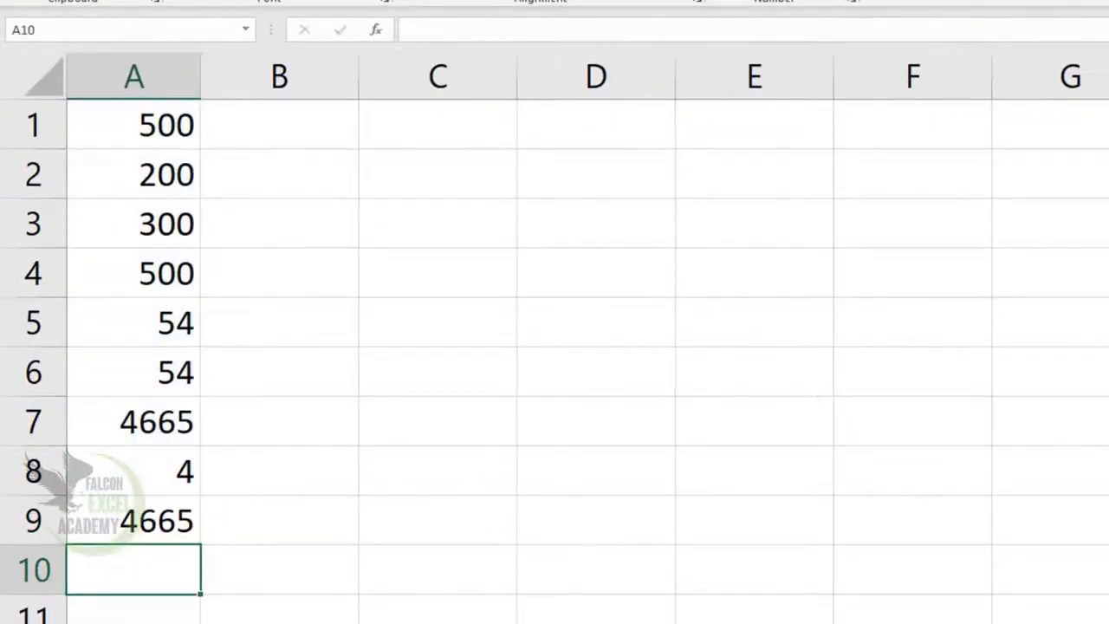
pyautogui.press('Up')
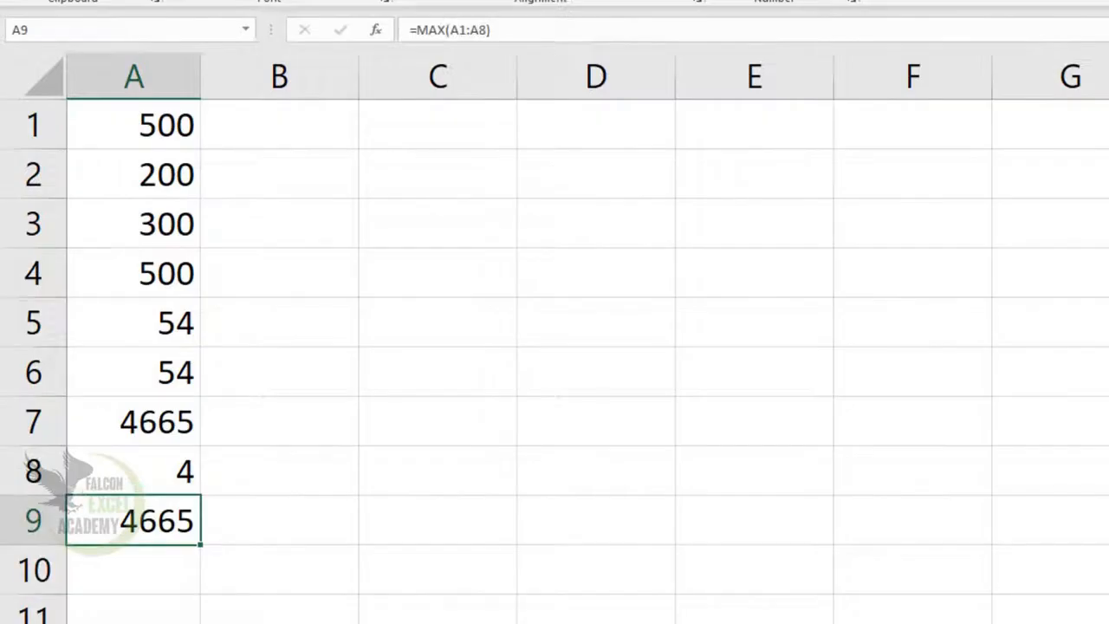
pyautogui.press('Delete')
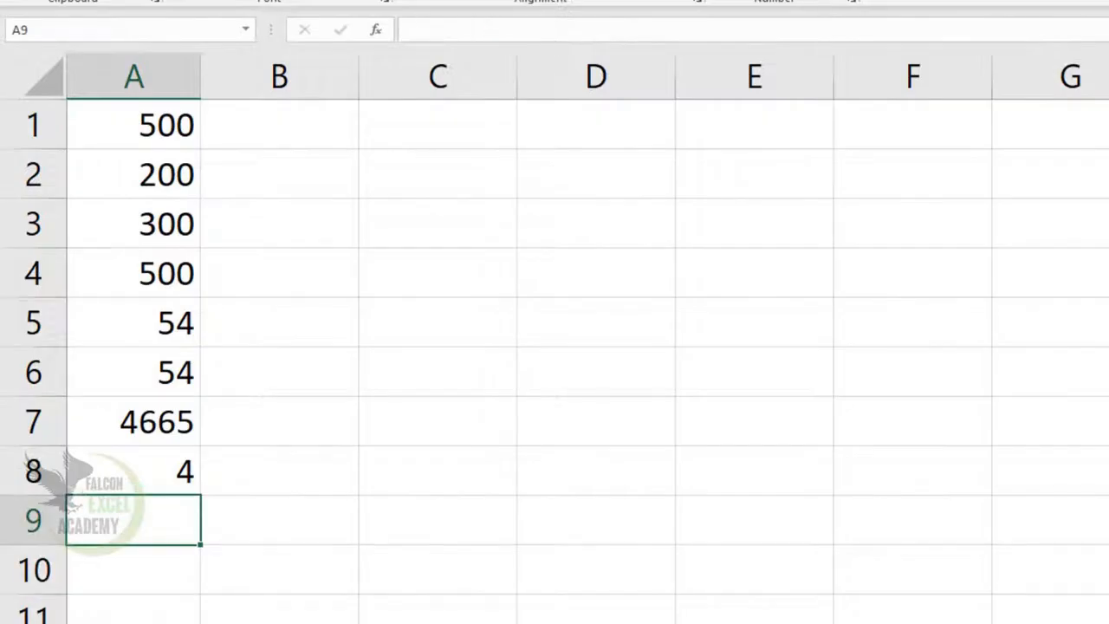
# Step: Calculate the minimum of A1:A8 in cell A9 with AutoSum's Min function, and clear the result
pyautogui.click(990, 94)
pyautogui.click(948, 284)
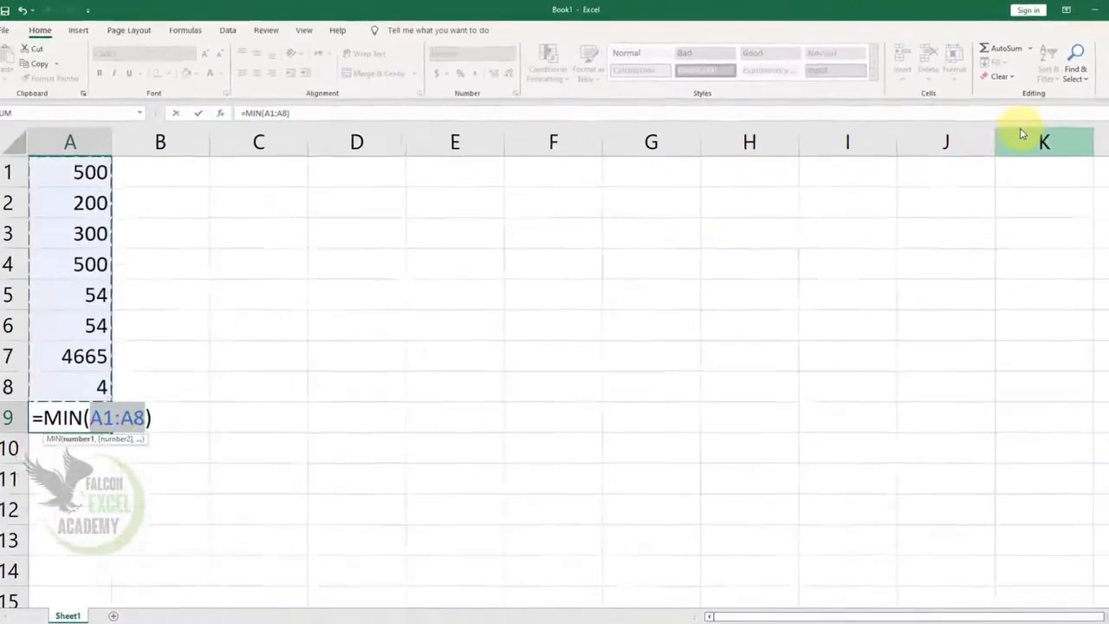
pyautogui.press('Return')
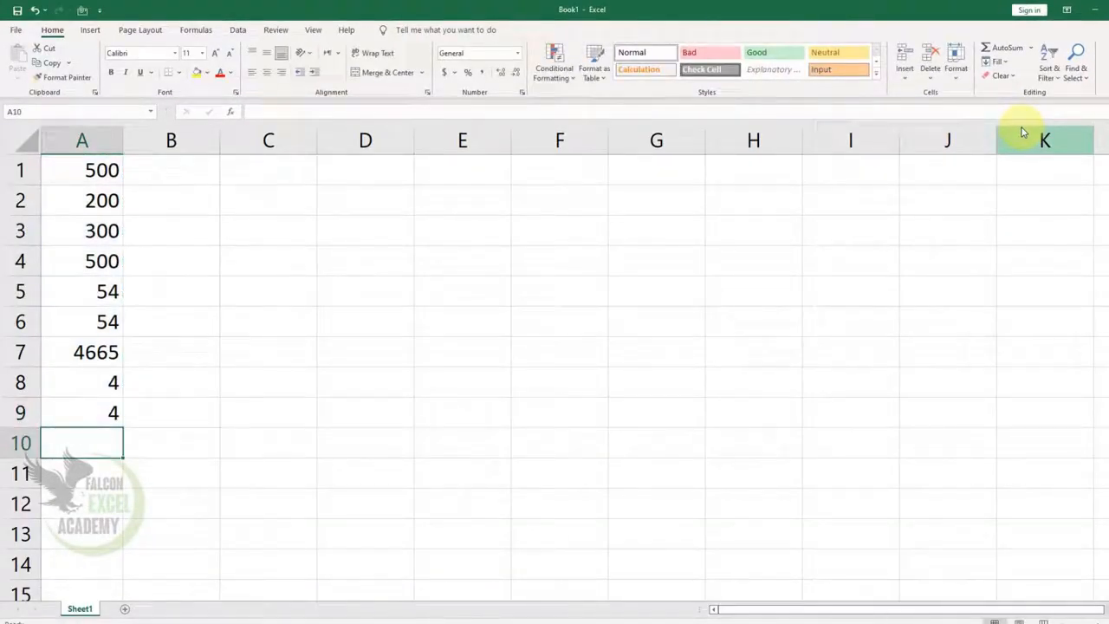
pyautogui.press('Up')
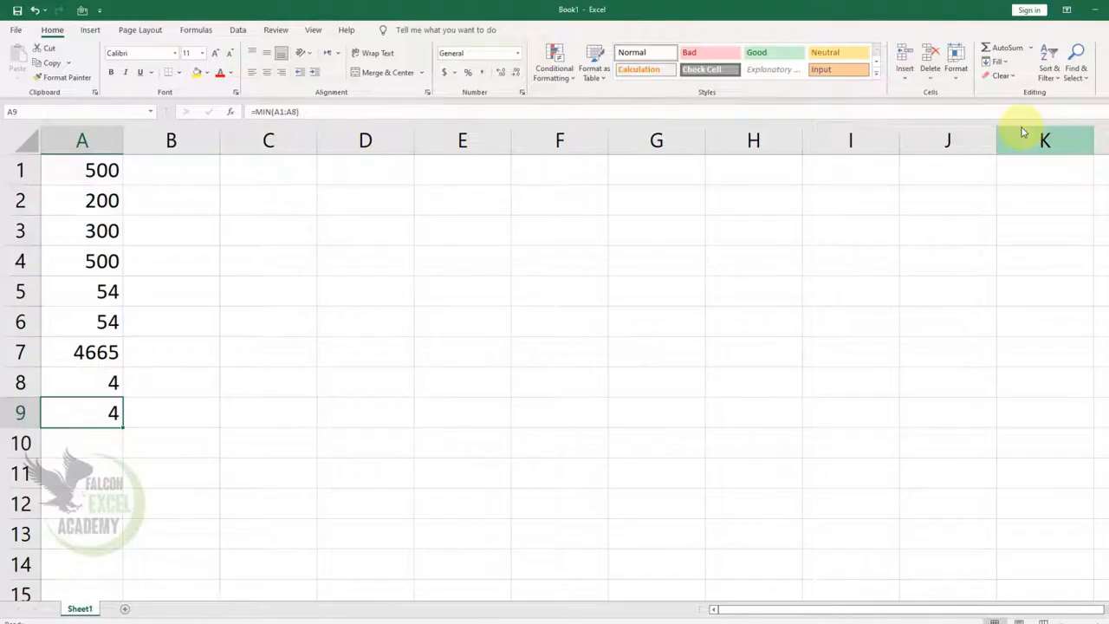
pyautogui.click(1030, 48)
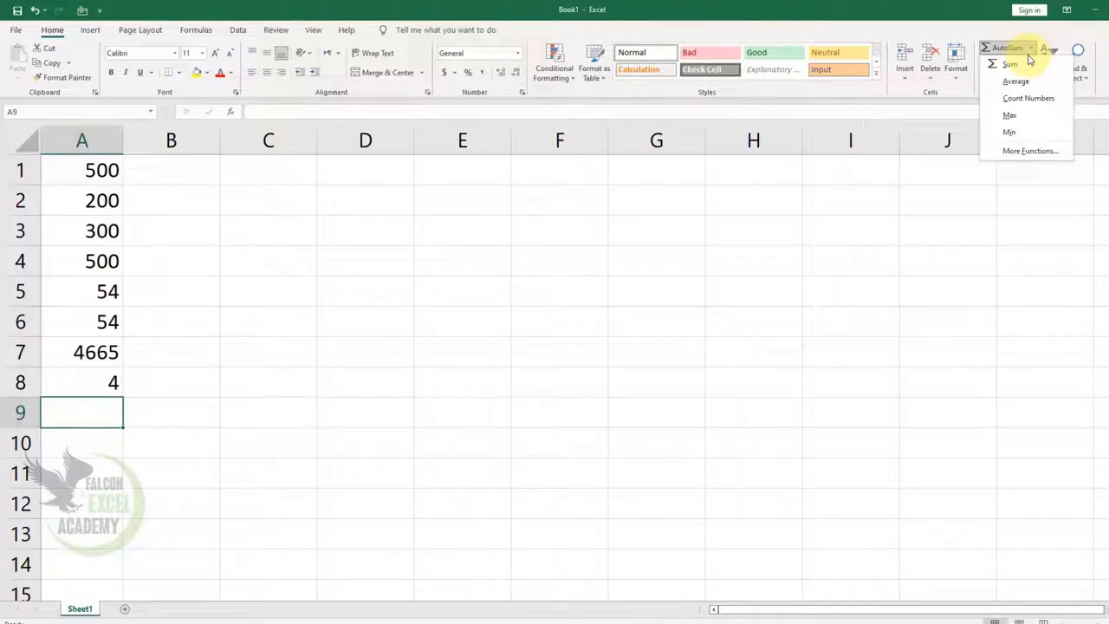
pyautogui.click(955, 7)
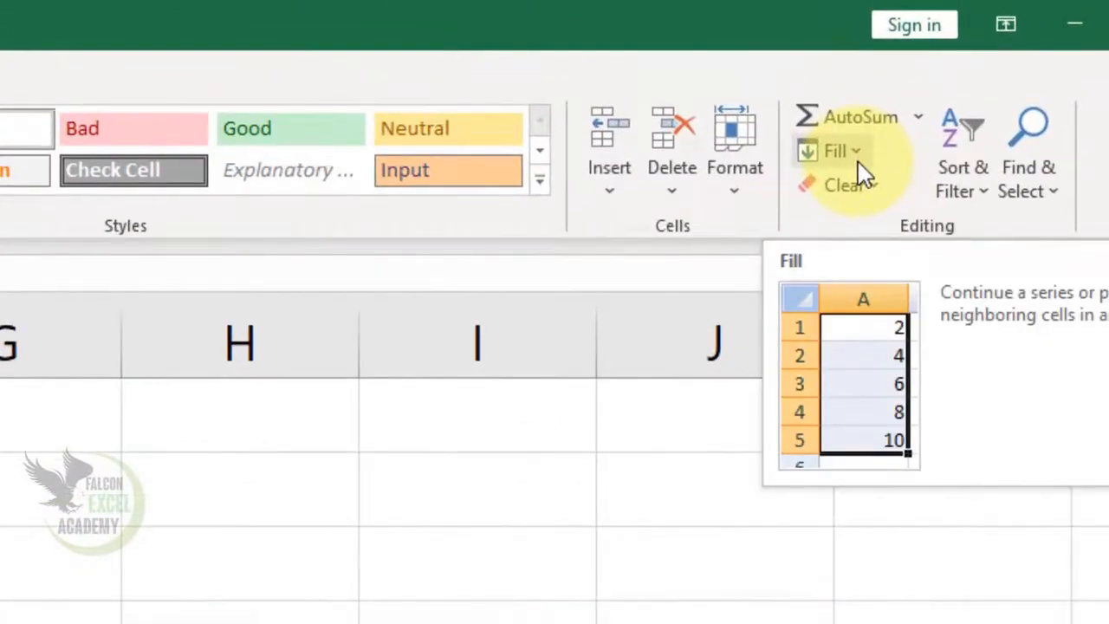
# Step: Enter "FALCON" in cell E4
pyautogui.click(52, 518)
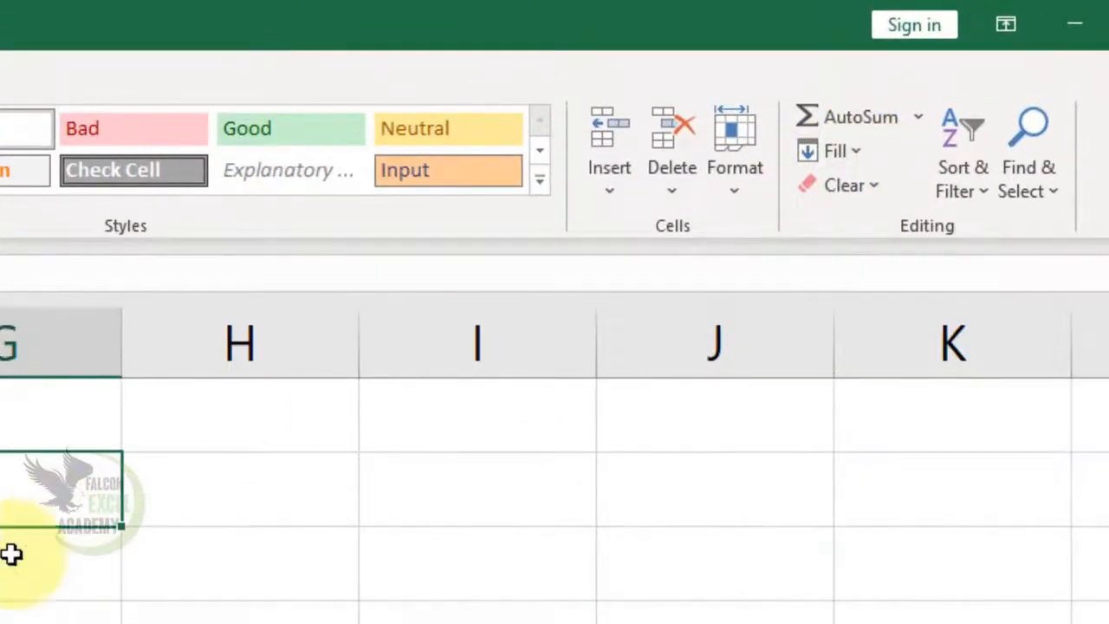
pyautogui.click(2, 563)
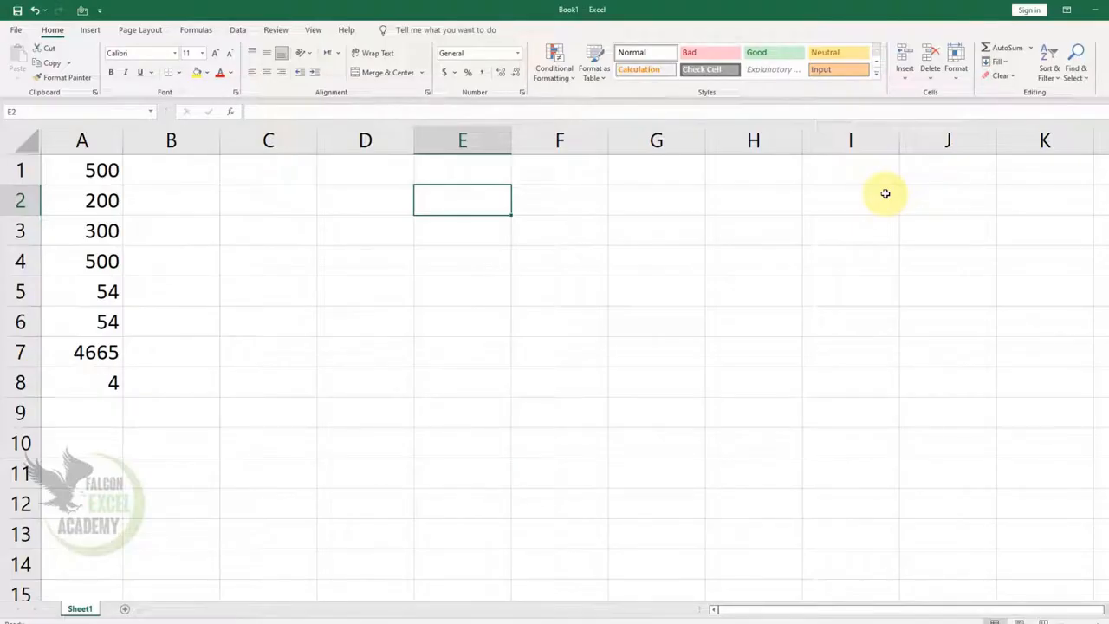
pyautogui.press('Down')
pyautogui.press('Down')
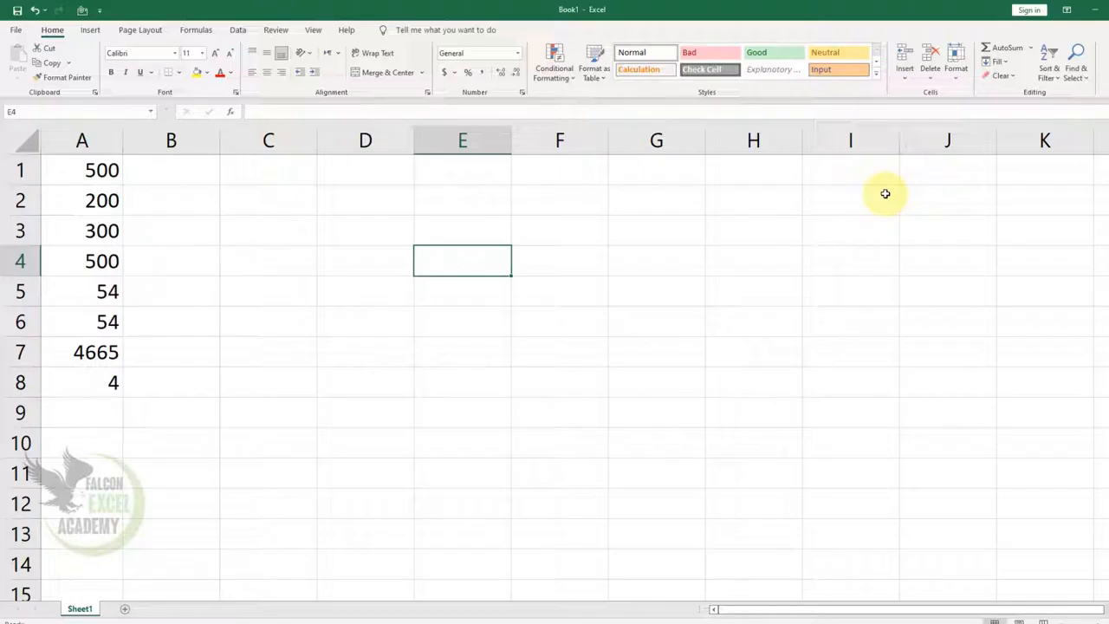
pyautogui.write('FALCON')
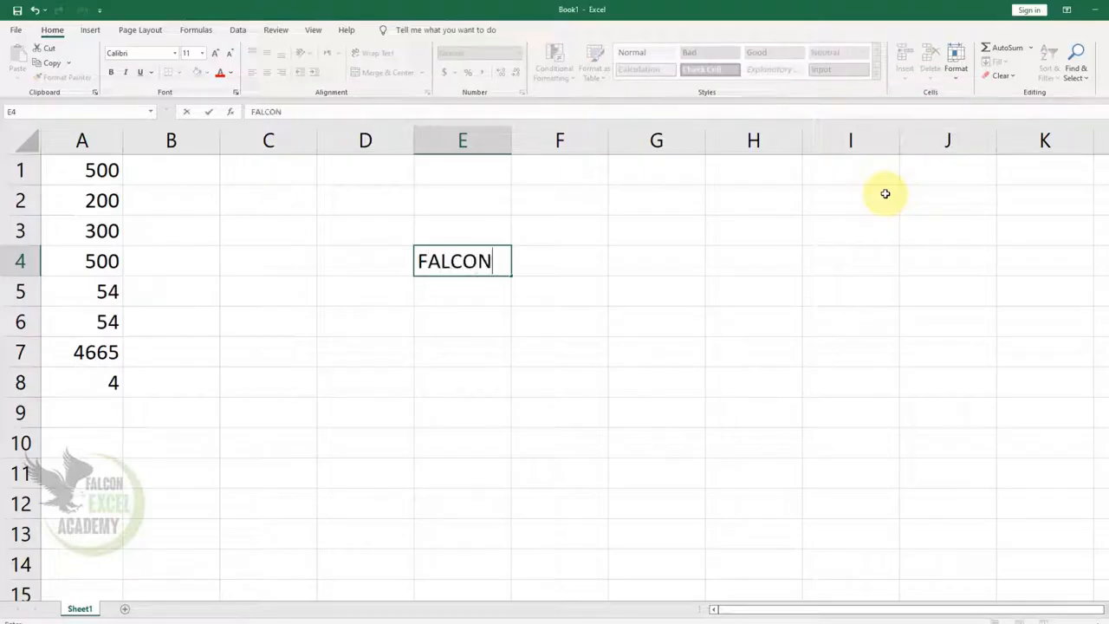
pyautogui.click(844, 320)
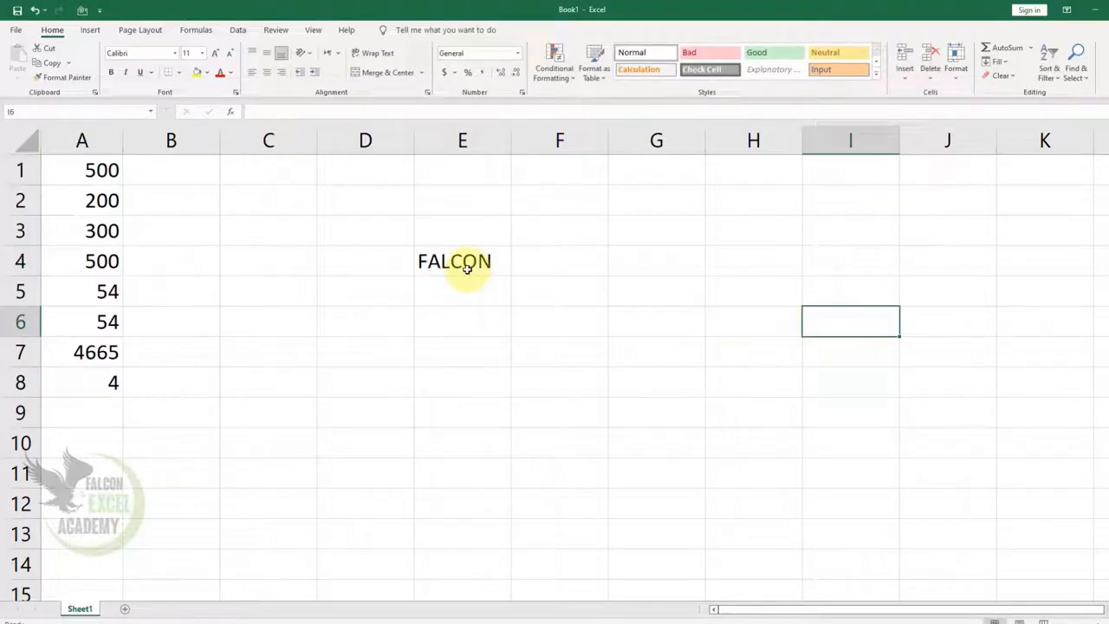
# Step: Copy the text in E4 down through cell E13 with the Fill Down command
pyautogui.moveTo(469, 267); pyautogui.dragTo(461, 354)
pyautogui.click(599, 347)
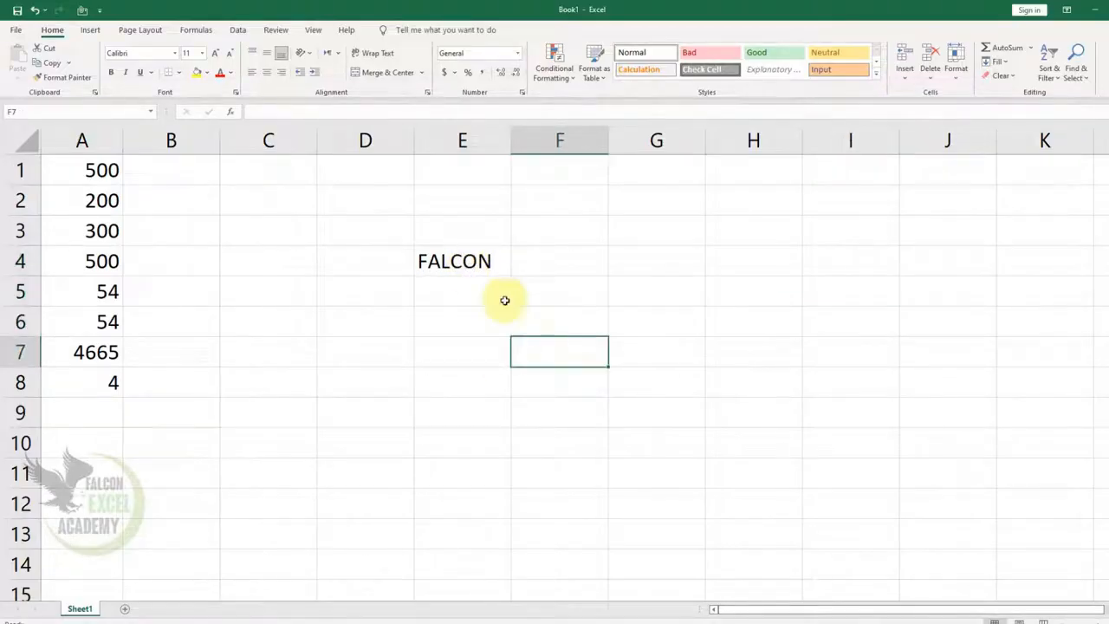
pyautogui.click(470, 268)
pyautogui.moveTo(470, 268); pyautogui.dragTo(469, 333)
pyautogui.moveTo(461, 491); pyautogui.dragTo(457, 531)
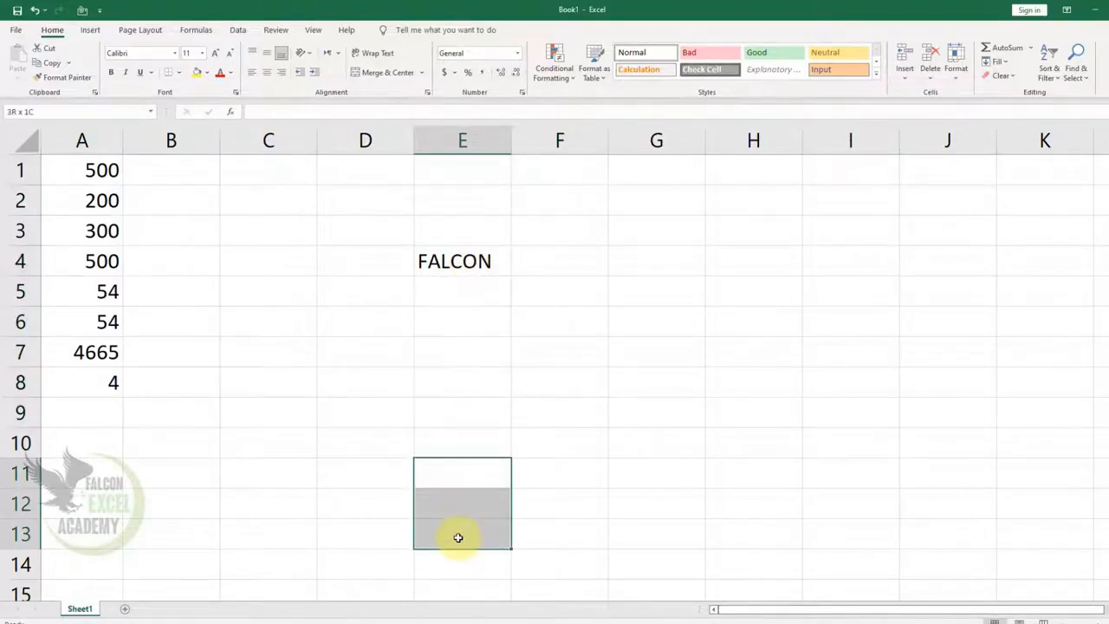
pyautogui.moveTo(471, 259); pyautogui.dragTo(464, 532)
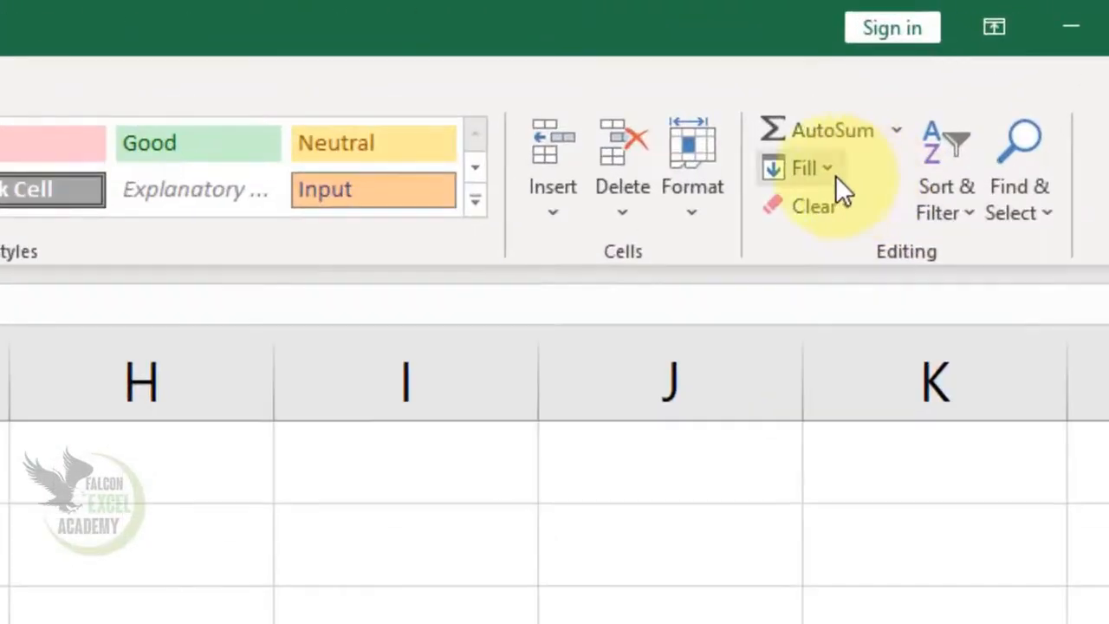
pyautogui.click(835, 175)
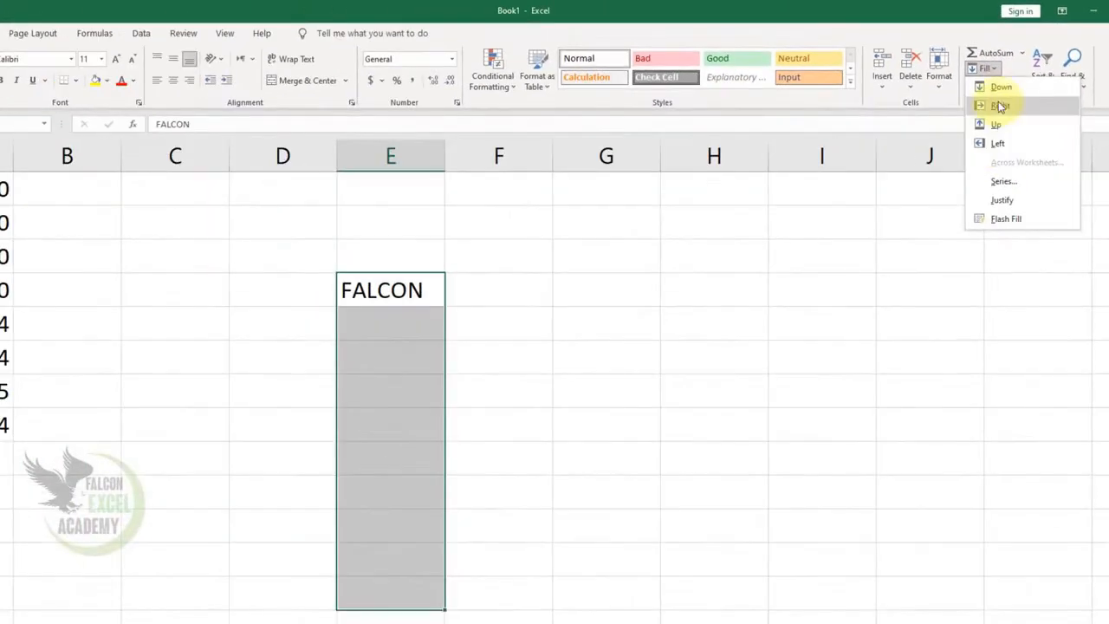
pyautogui.click(842, 216)
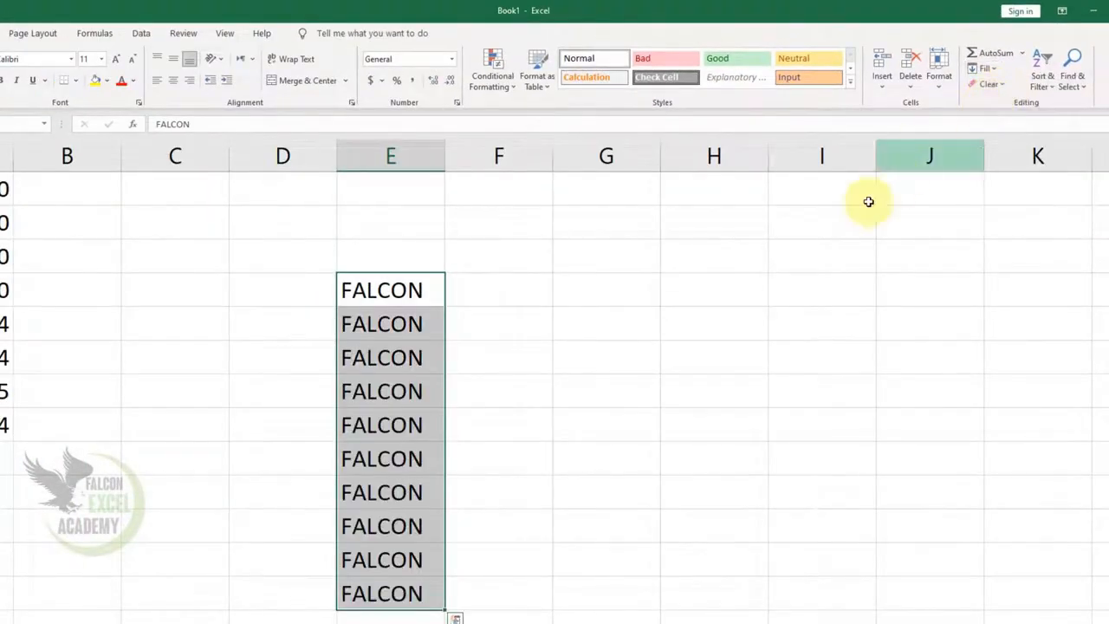
# Step: Copy the text in E4:E8 across to column H with the Fill Right command
pyautogui.click(683, 372)
pyautogui.moveTo(411, 293); pyautogui.dragTo(679, 409)
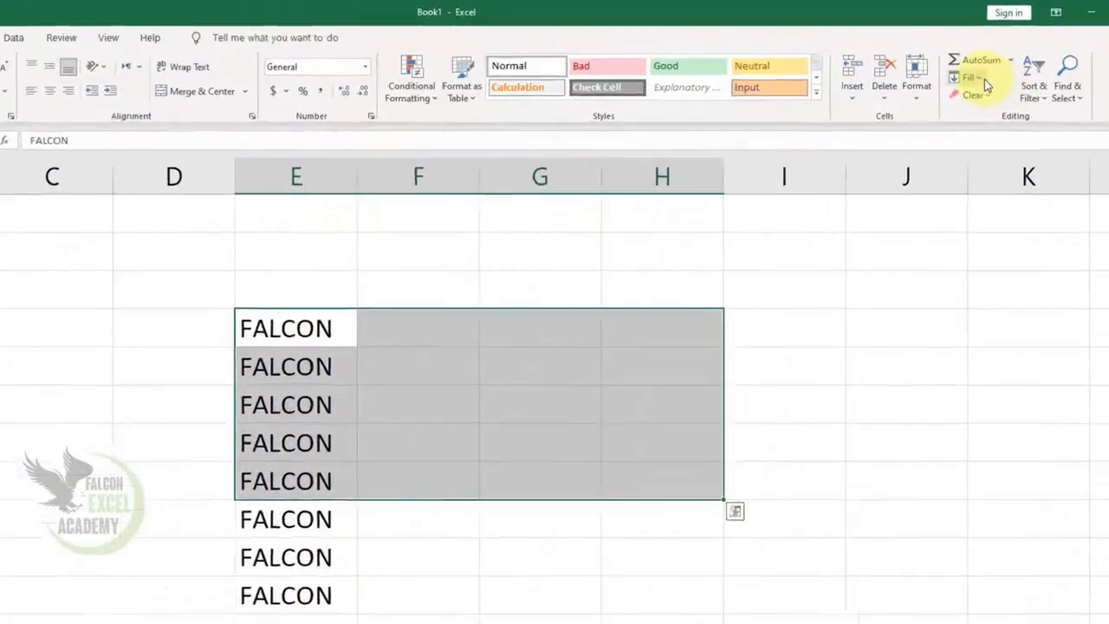
pyautogui.click(985, 68)
pyautogui.click(996, 105)
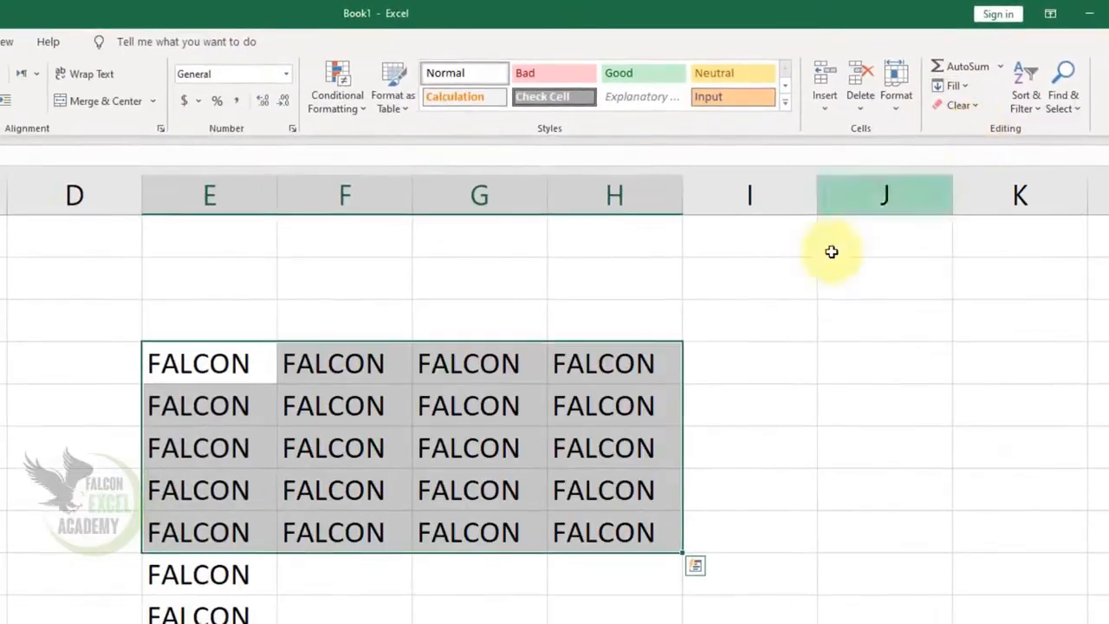
pyautogui.click(426, 515)
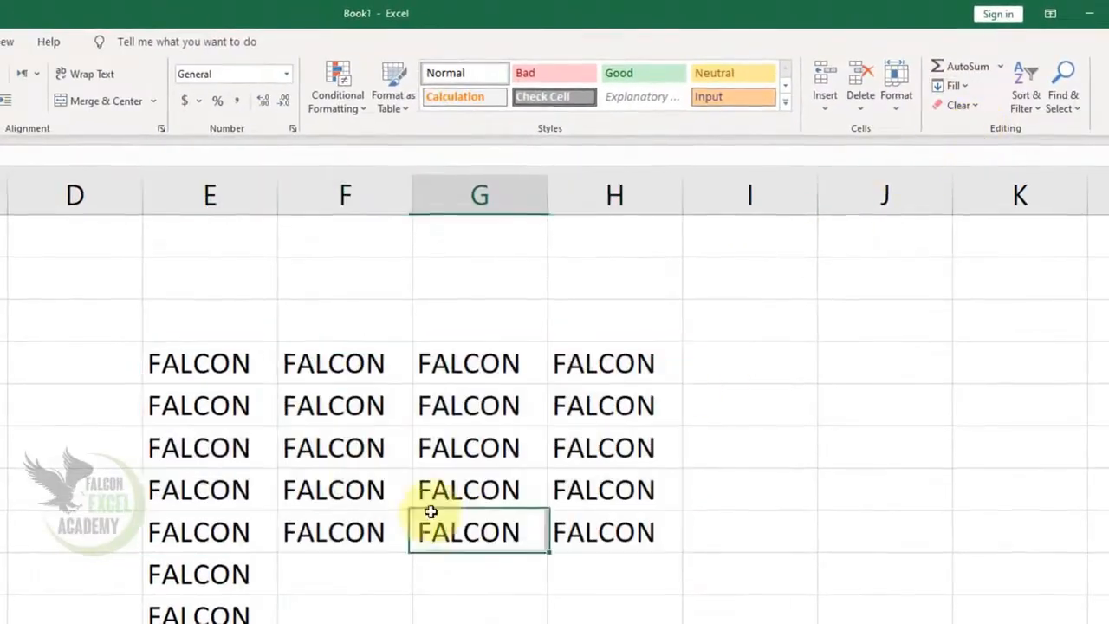
# Step: Select blank cells beside and above the FALCON entries and examine the Up, Left and Series fill options
pyautogui.moveTo(355, 309); pyautogui.dragTo(153, 426)
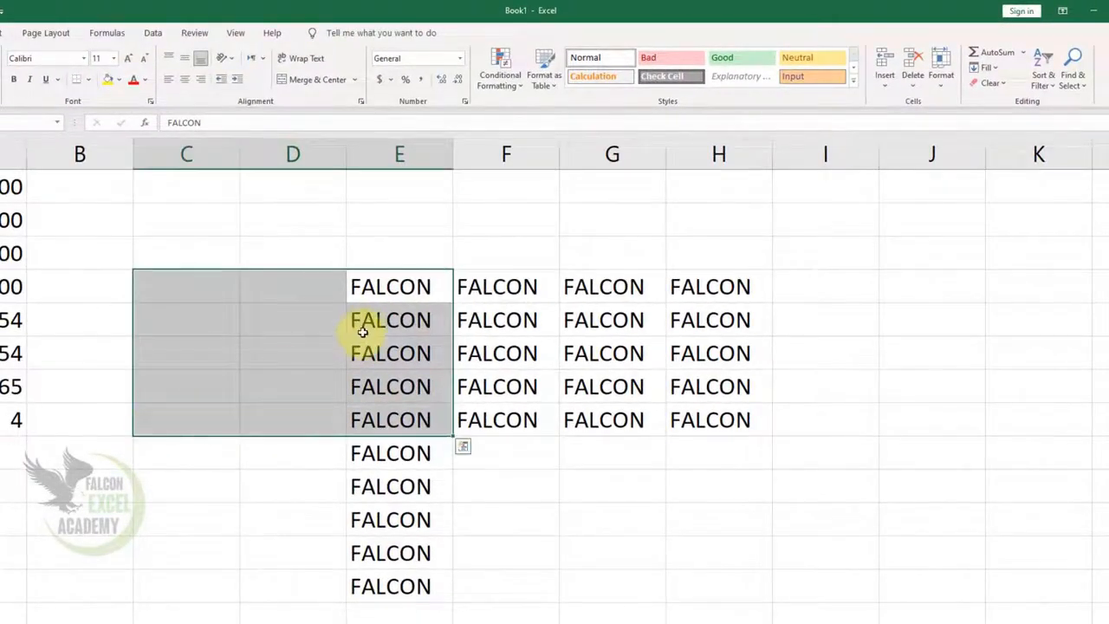
pyautogui.moveTo(354, 321); pyautogui.dragTo(488, 217)
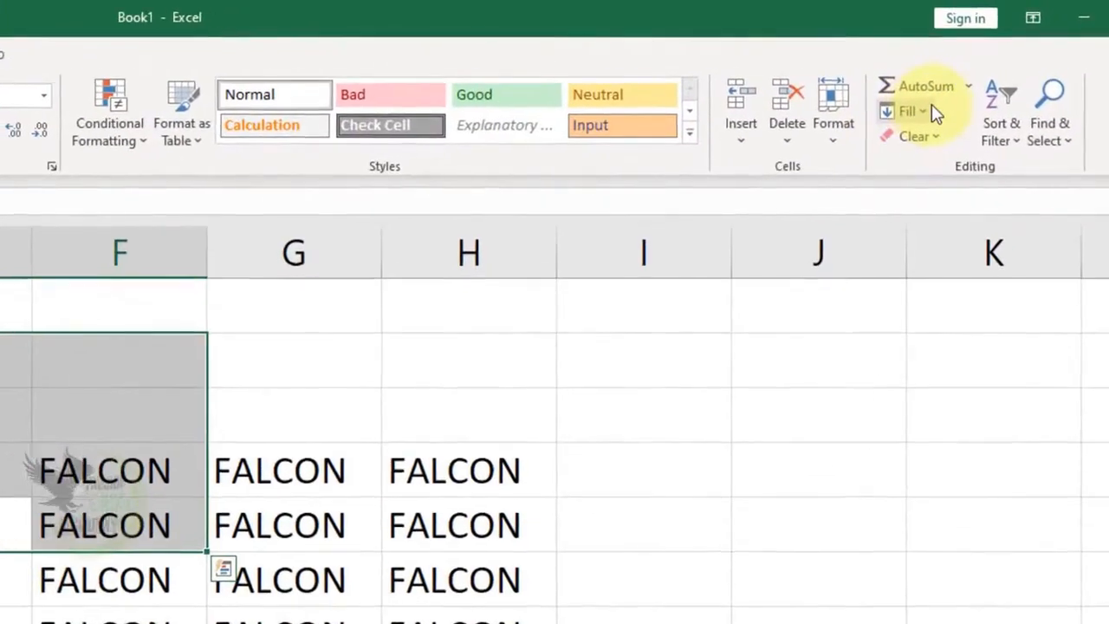
pyautogui.click(994, 67)
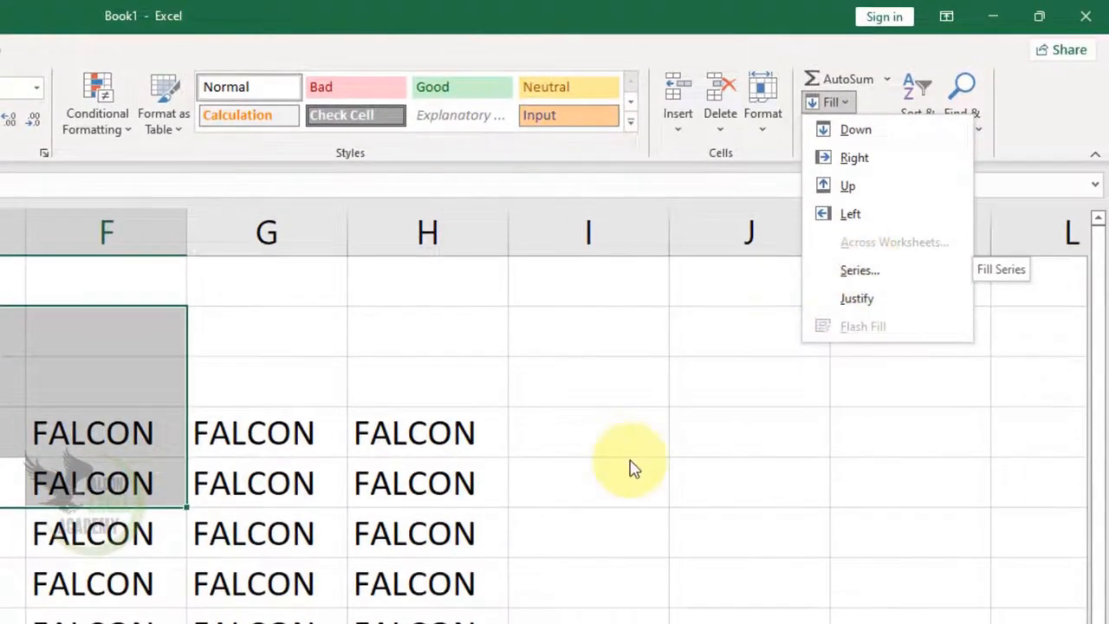
pyautogui.click(630, 475)
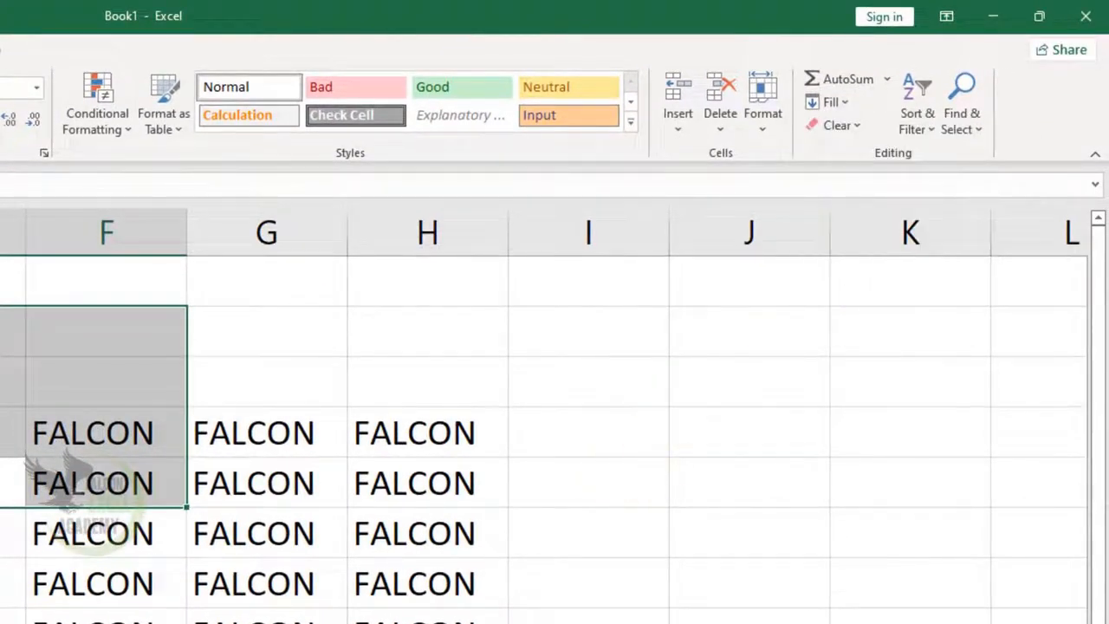
# Step: Add a new blank worksheet to the workbook
pyautogui.click(55, 612)
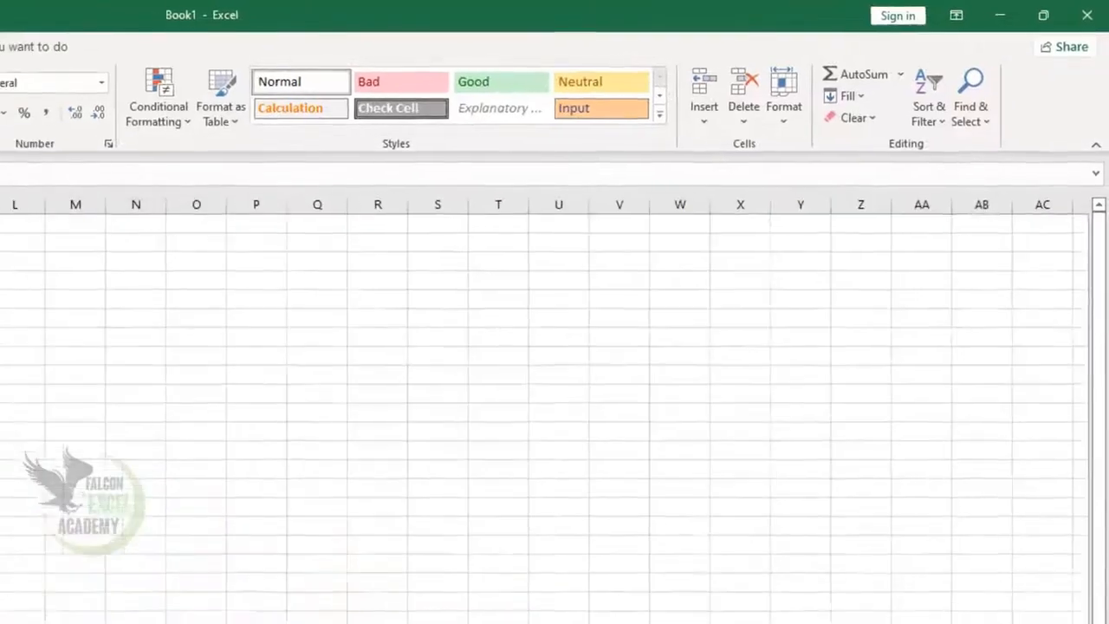
pyautogui.click(143, 427)
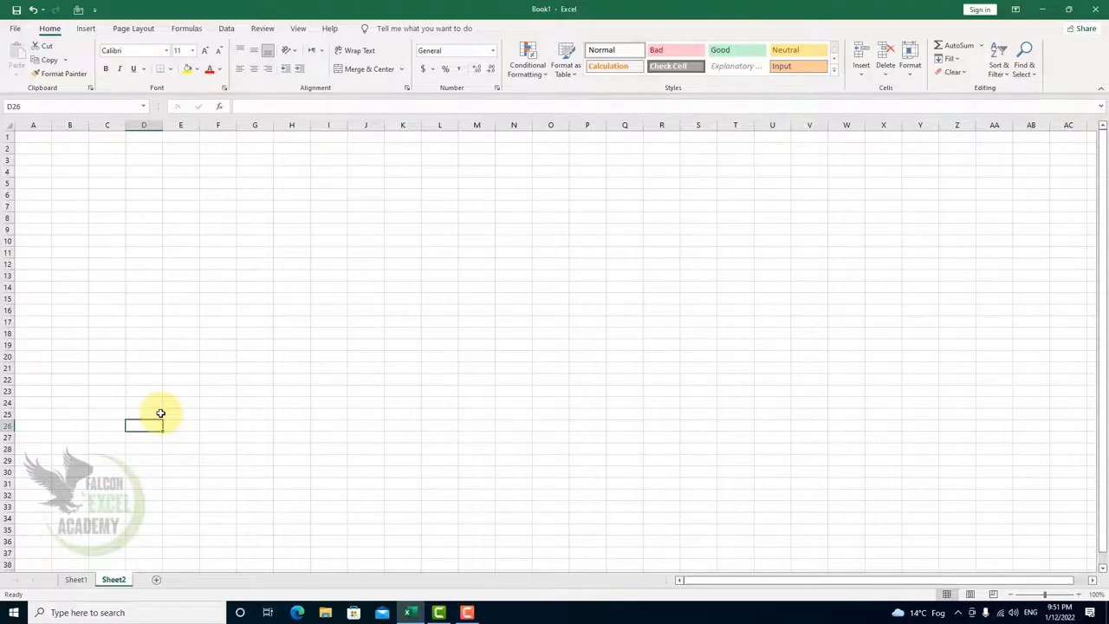
pyautogui.keyDown('ctrl'); pyautogui.scroll(10, 109, 226); pyautogui.keyUp('ctrl')
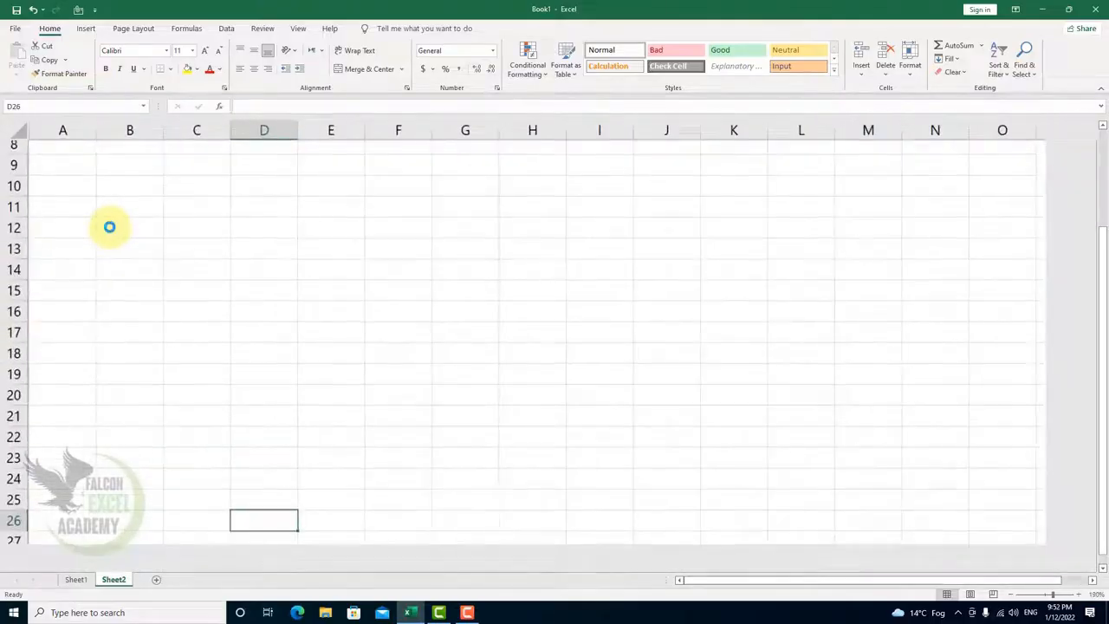
pyautogui.scroll(5, 110, 226)
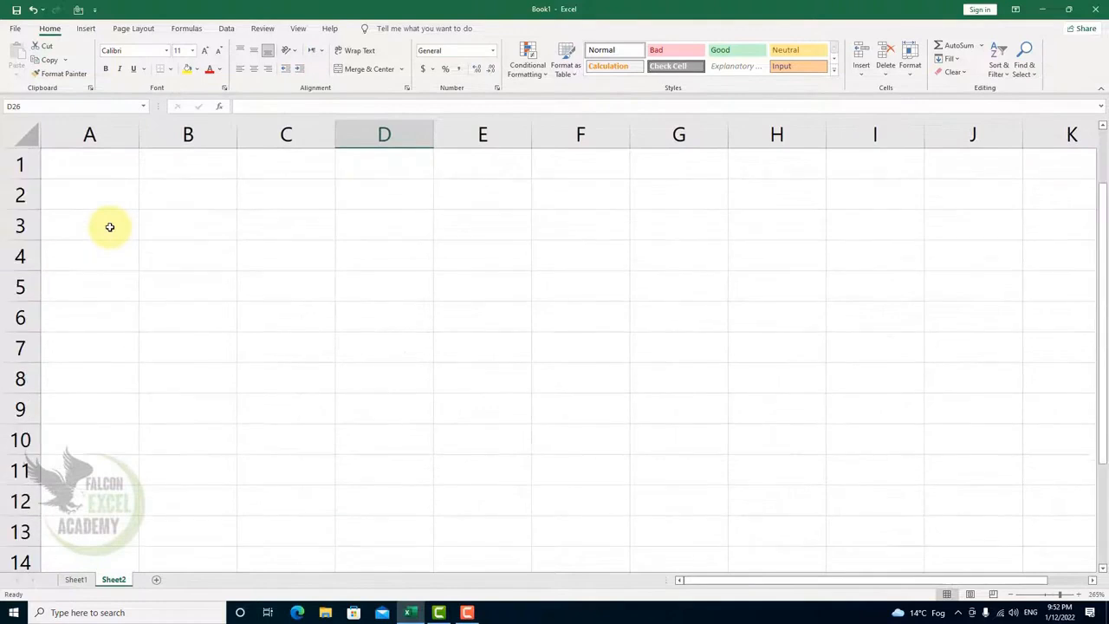
# Step: Enter the weekday Sunday in cell A1 of the new sheet
pyautogui.click(111, 170)
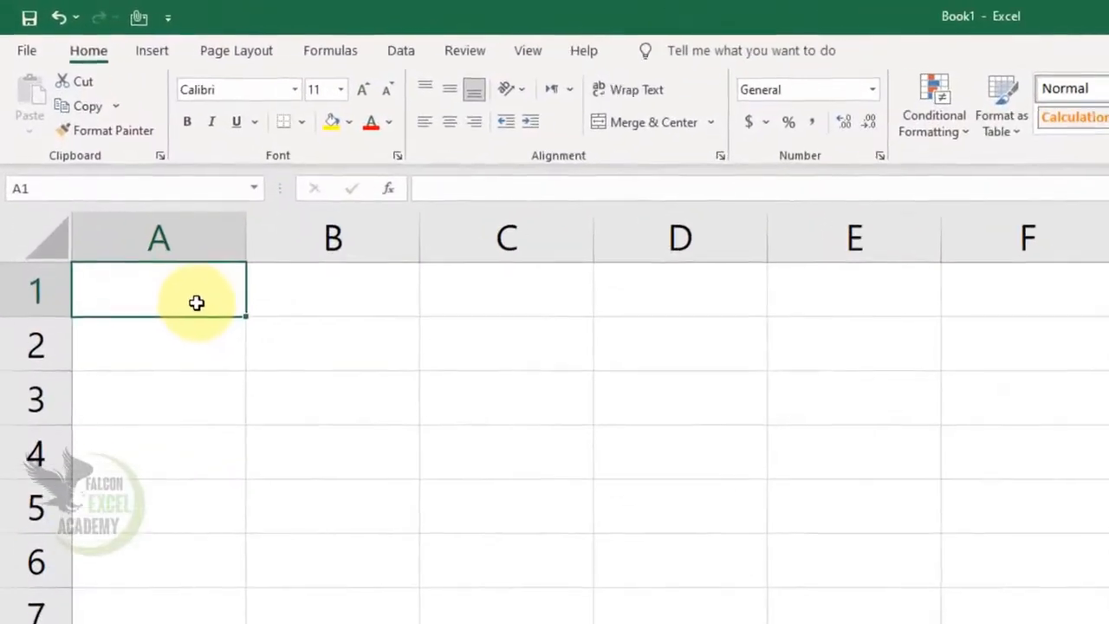
pyautogui.write('sunday')
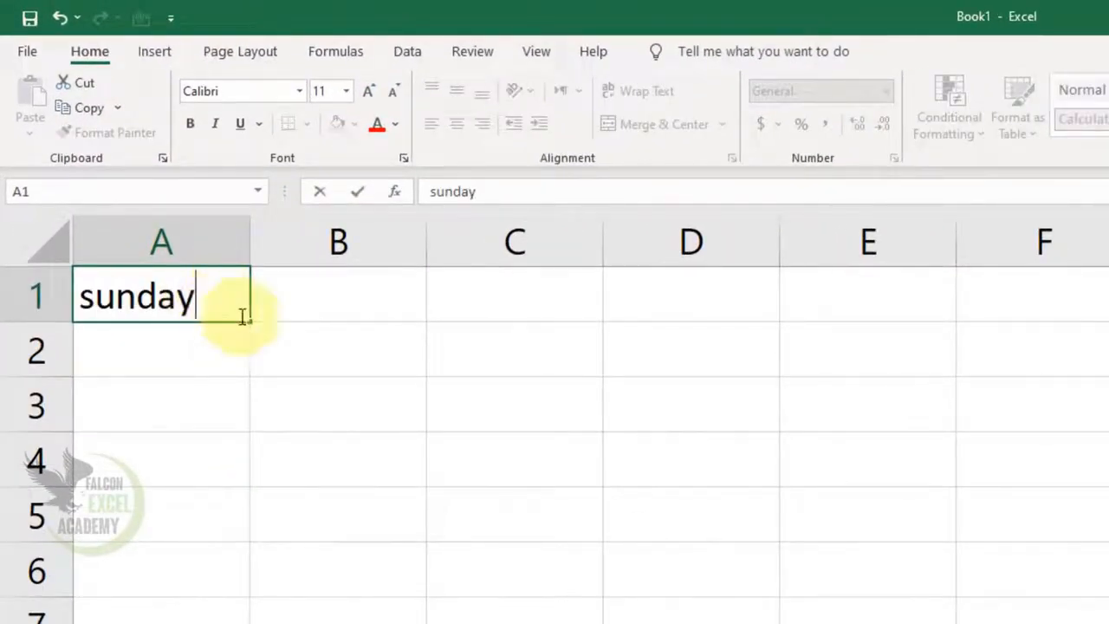
pyautogui.click(297, 376)
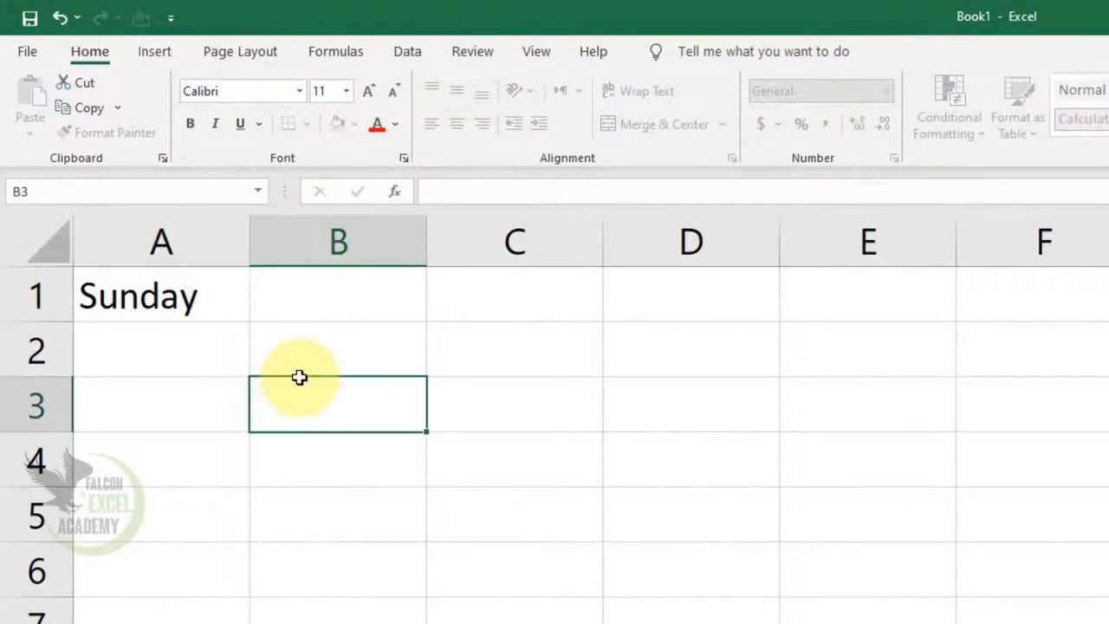
pyautogui.click(213, 308)
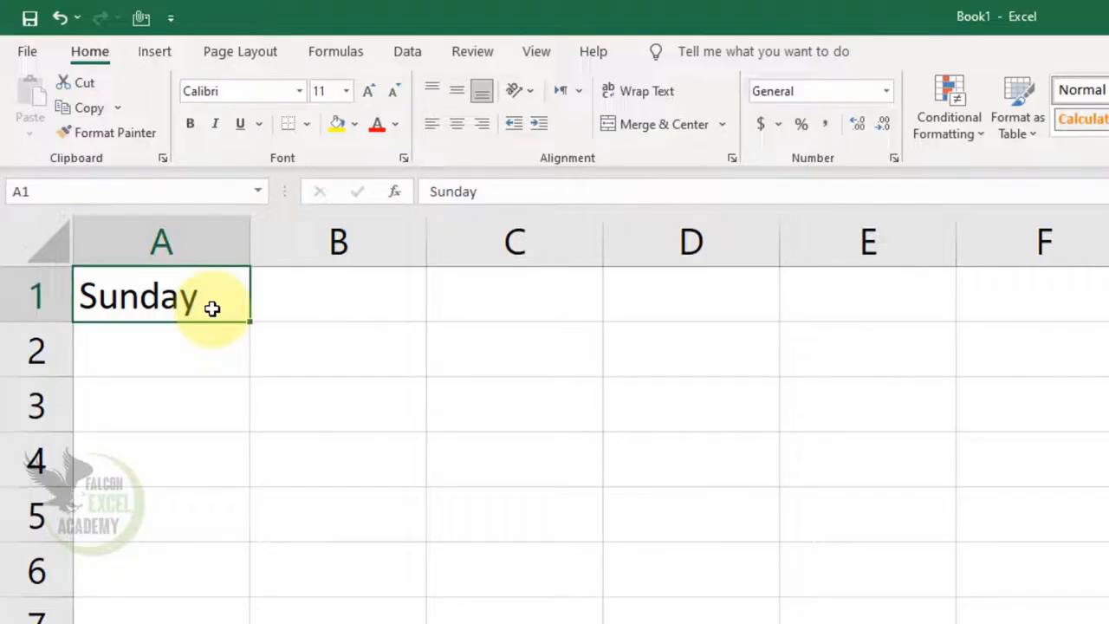
# Step: Fill A1:A11 with consecutive weekdays from Sunday, using the Fill Series command in columns with type AutoFill
pyautogui.moveTo(212, 308); pyautogui.dragTo(1067, 305)
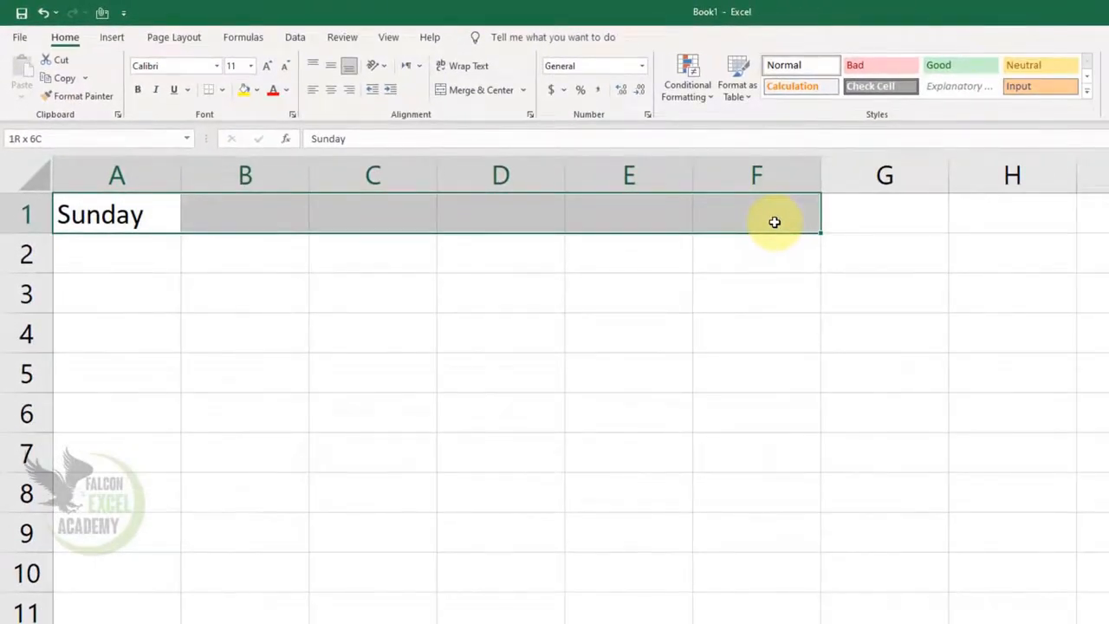
pyautogui.moveTo(775, 222); pyautogui.dragTo(84, 615)
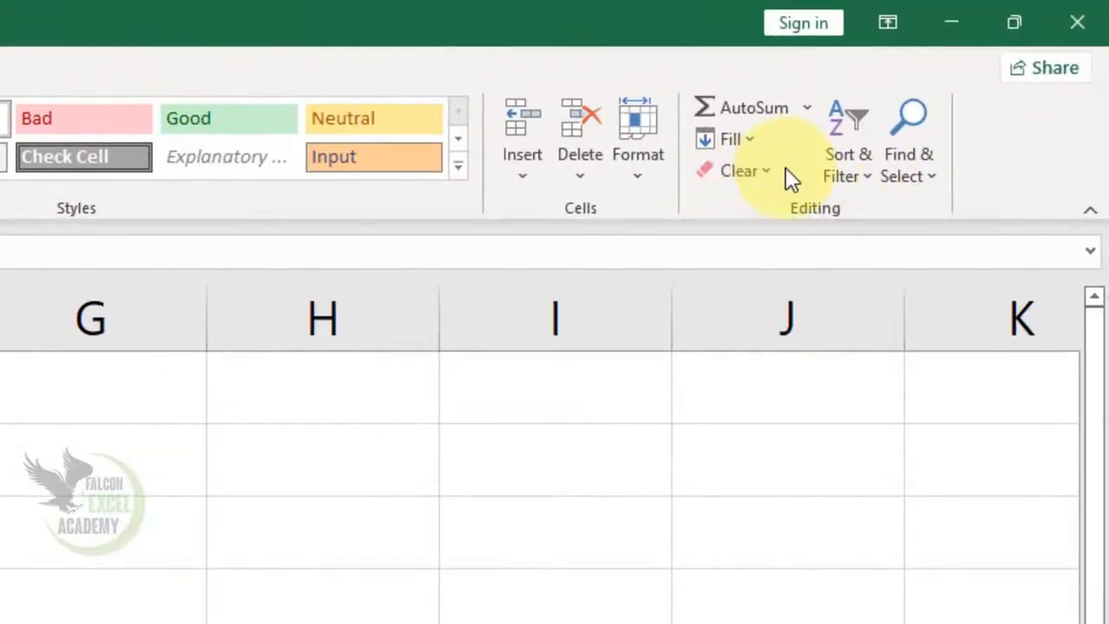
pyautogui.click(758, 140)
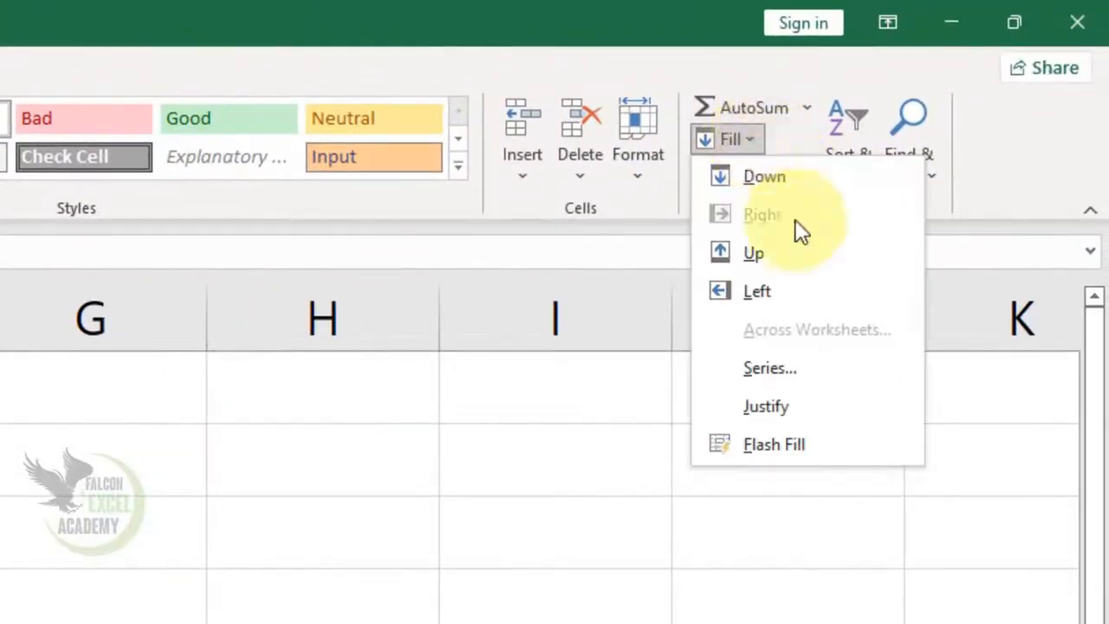
pyautogui.click(750, 366)
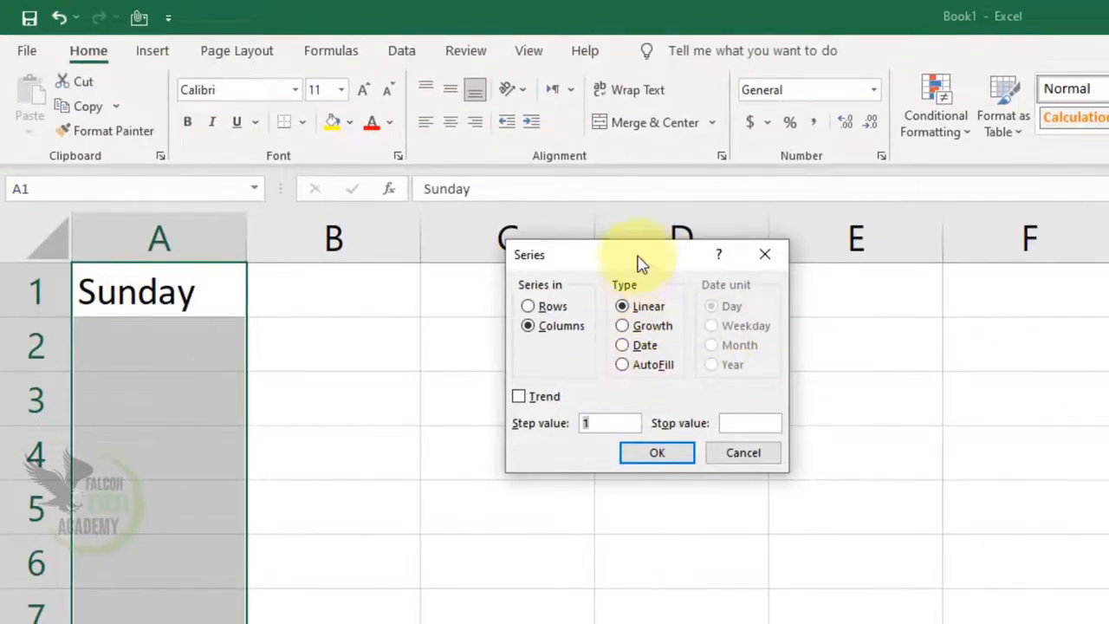
pyautogui.moveTo(638, 262); pyautogui.dragTo(498, 318)
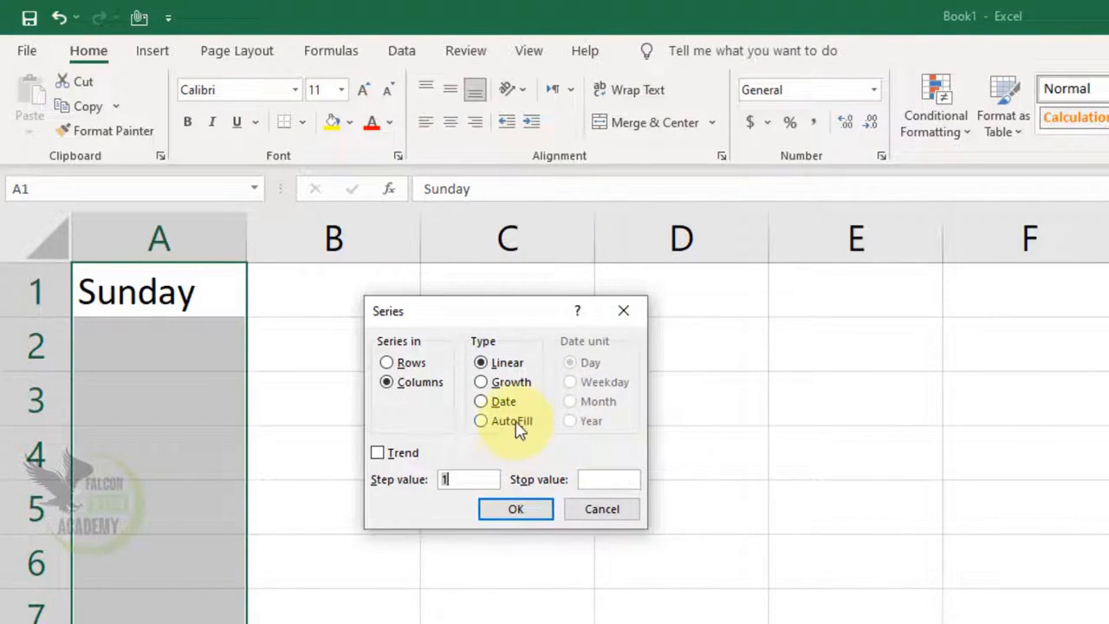
pyautogui.click(512, 422)
pyautogui.click(516, 508)
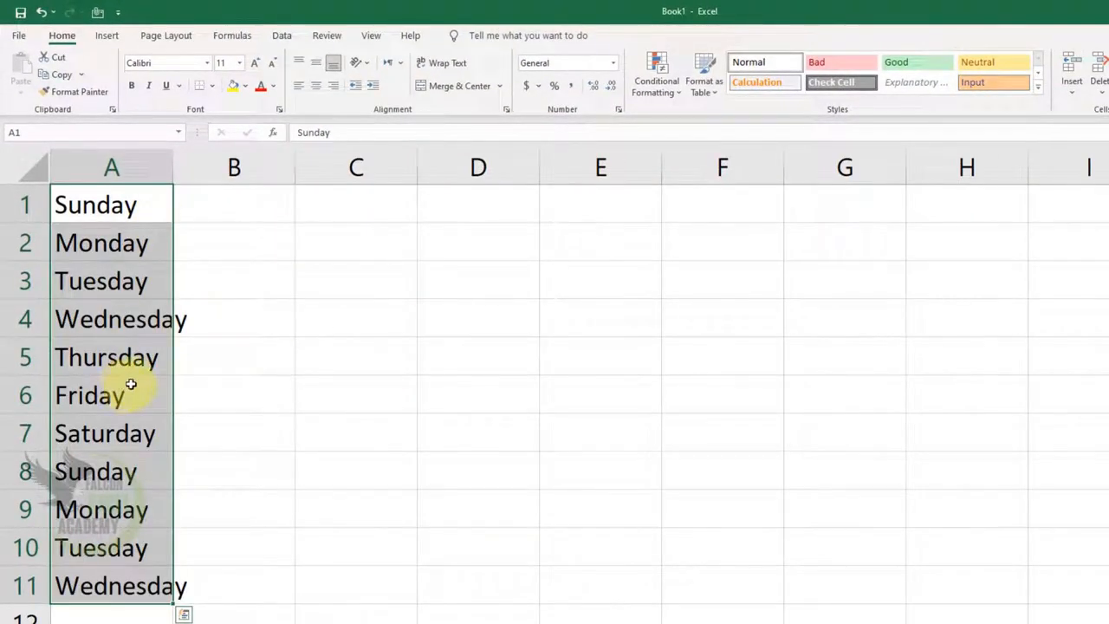
# Step: Enter the month June in cell C1
pyautogui.click(350, 207)
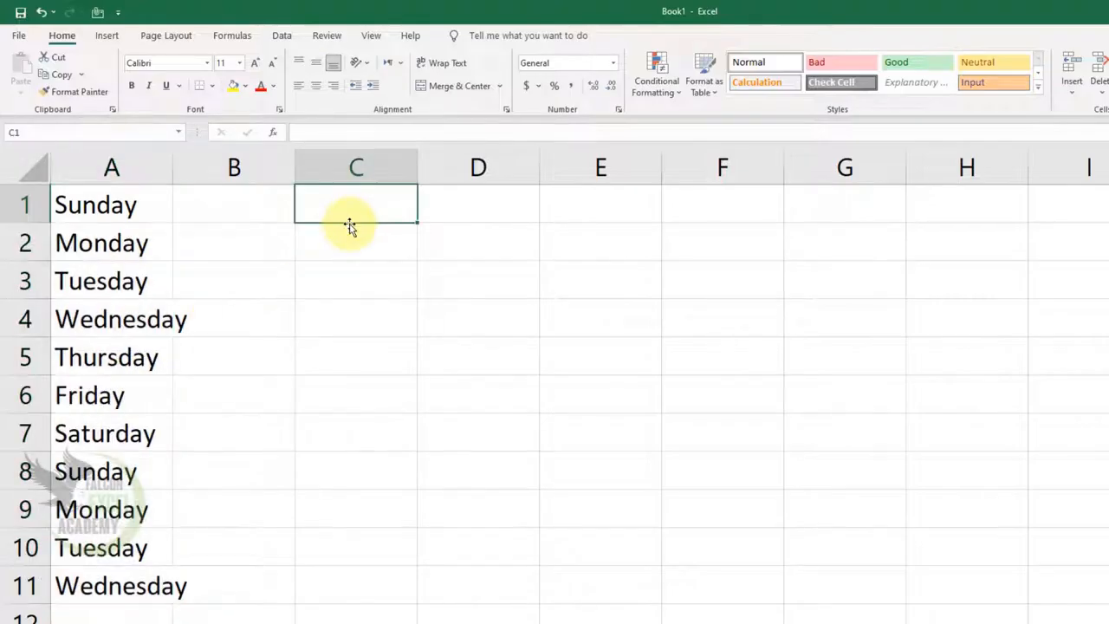
pyautogui.write('June')
pyautogui.click(408, 272)
# Step: Fill C1:C11 with consecutive months from June, using the Fill Series command with type AutoFill
pyautogui.moveTo(396, 210); pyautogui.dragTo(371, 554)
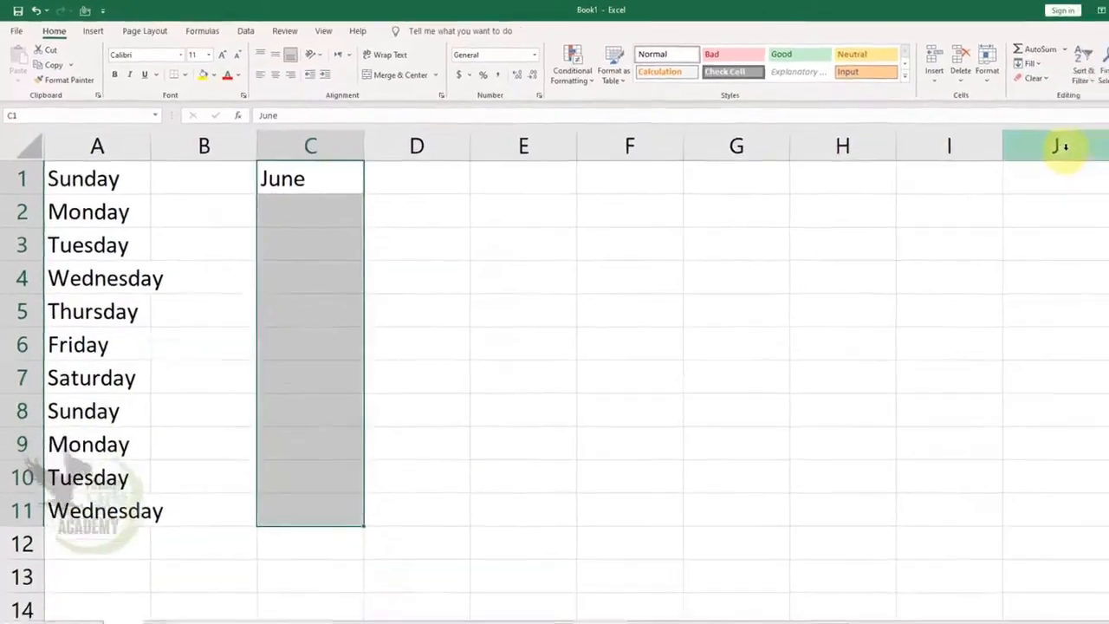
pyautogui.click(953, 60)
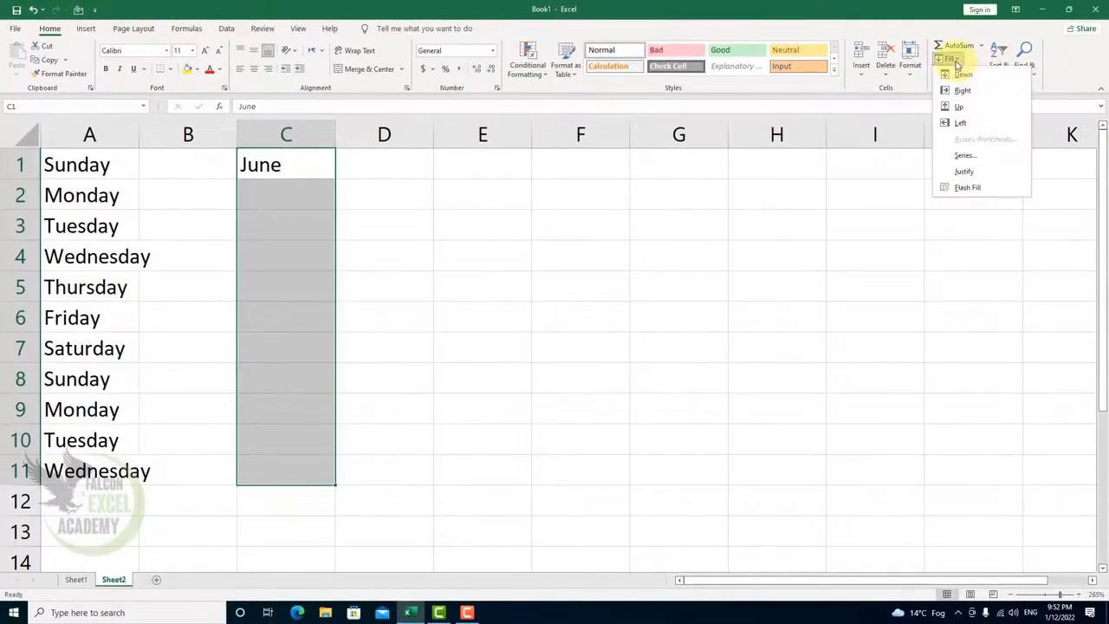
pyautogui.click(965, 155)
pyautogui.click(475, 393)
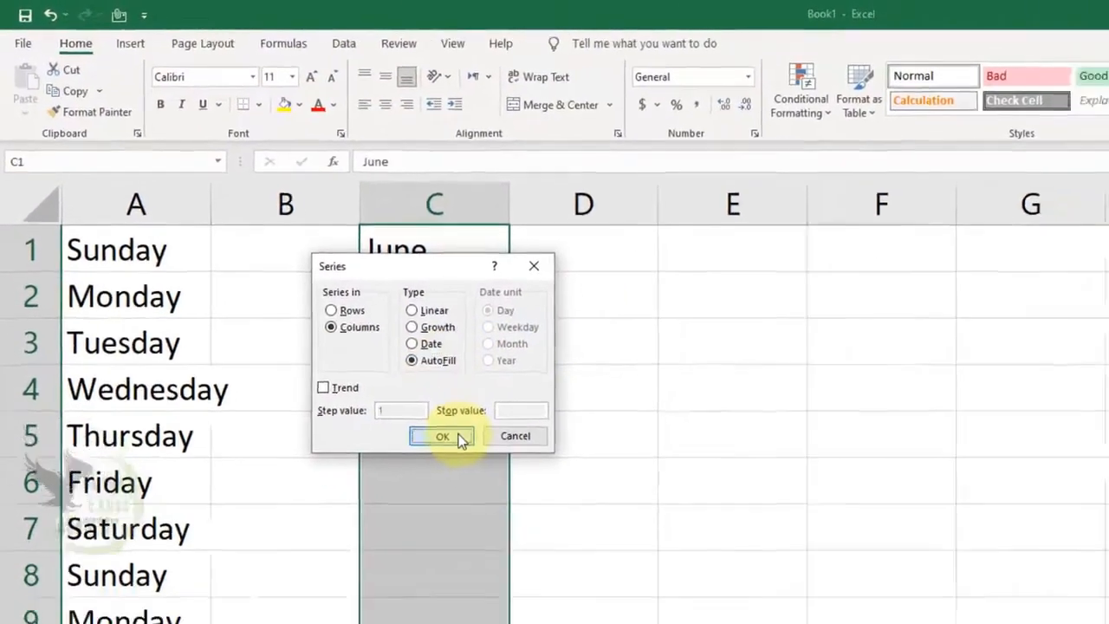
pyautogui.click(492, 472)
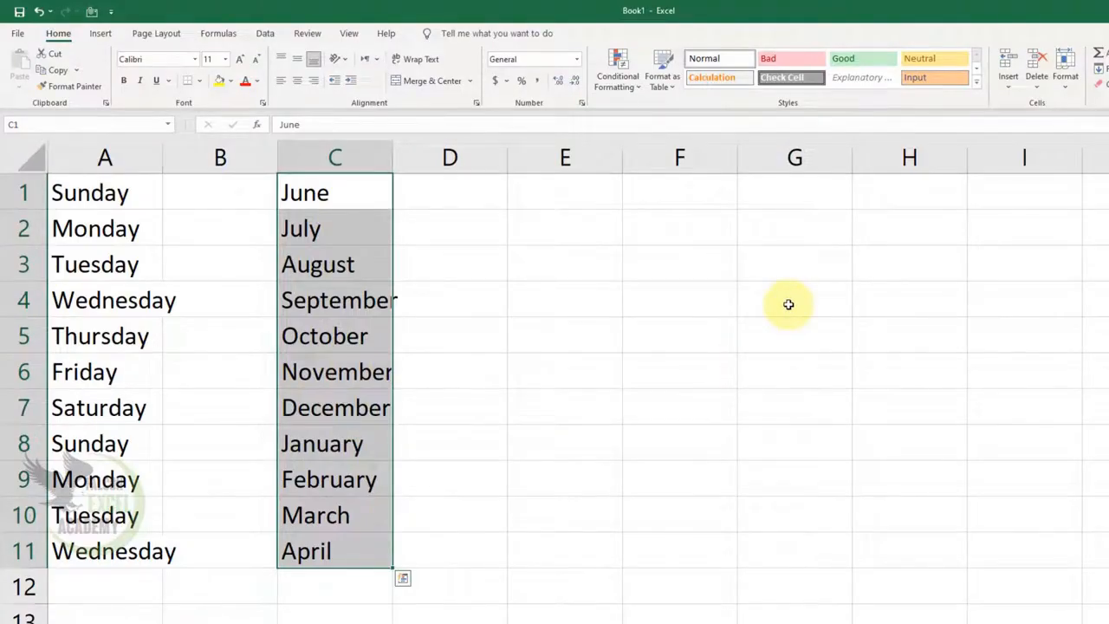
# Step: Enter the year 2022 in cell D1
pyautogui.click(482, 286)
pyautogui.click(460, 193)
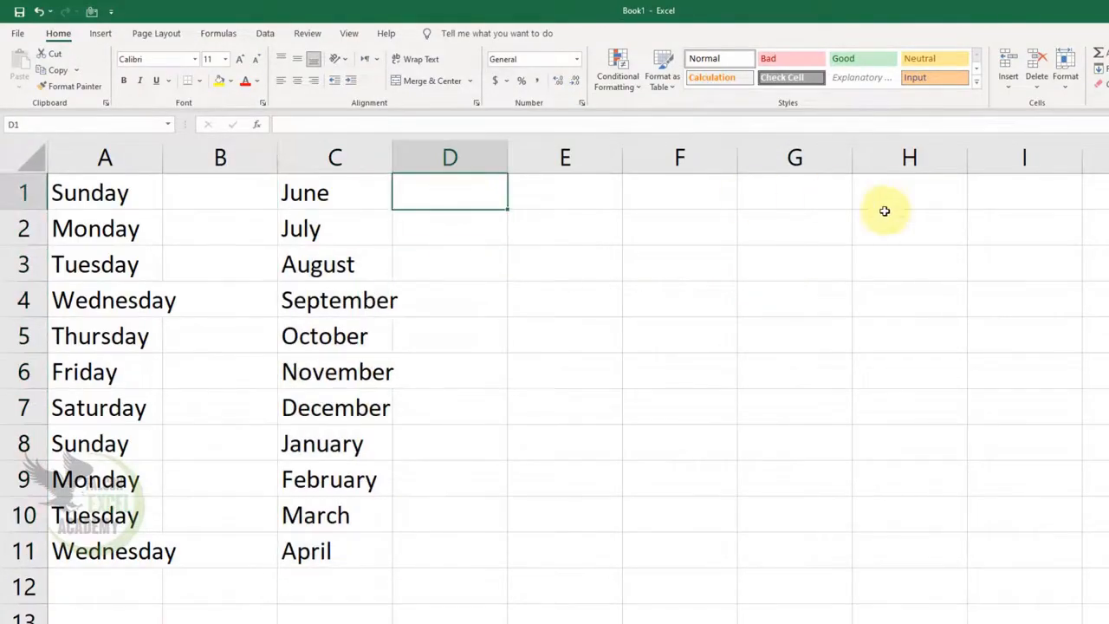
pyautogui.write('2022')
pyautogui.press('Return')
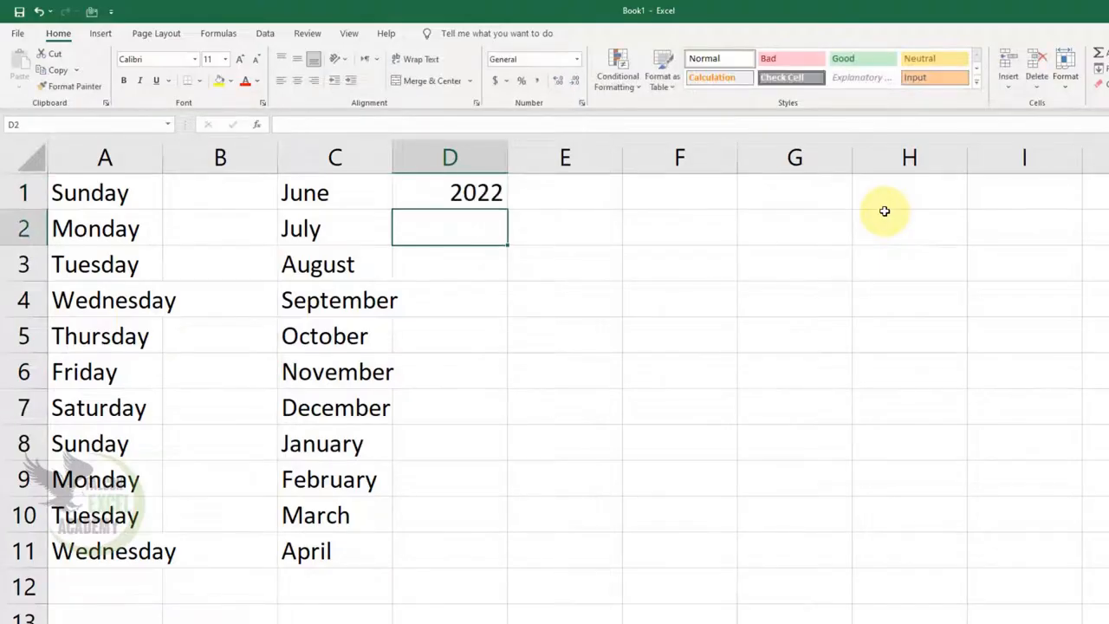
# Step: Apply the Fill Series command with type AutoFill to D1:D11, starting from the single year 2022
pyautogui.click(455, 197)
pyautogui.moveTo(467, 220); pyautogui.dragTo(470, 546)
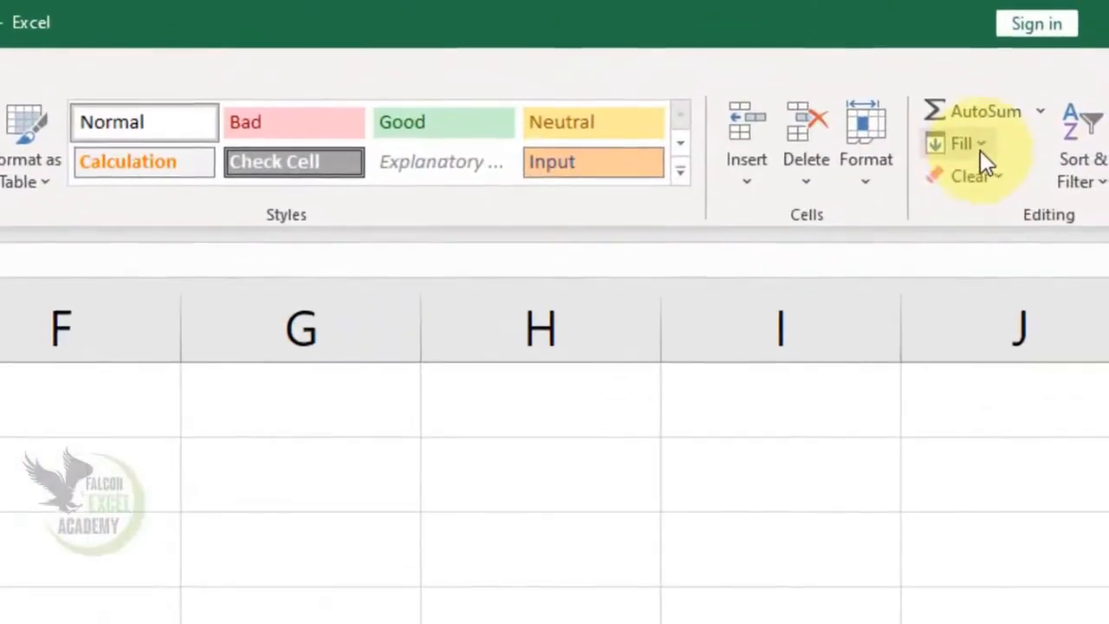
pyautogui.click(980, 150)
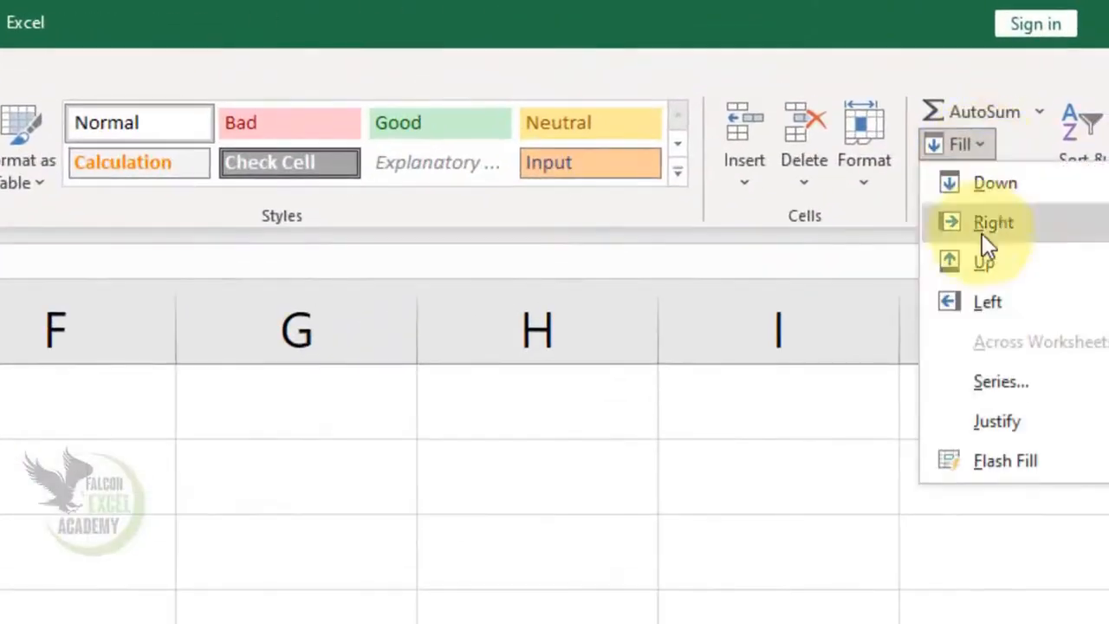
pyautogui.click(996, 381)
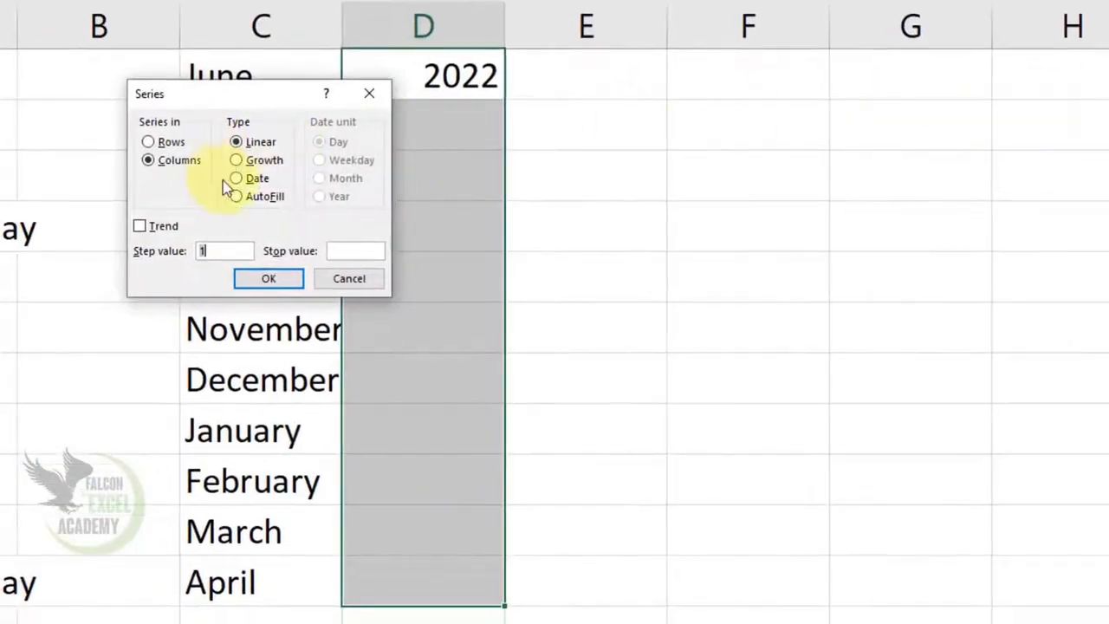
pyautogui.click(240, 195)
pyautogui.moveTo(333, 104); pyautogui.dragTo(1054, 86)
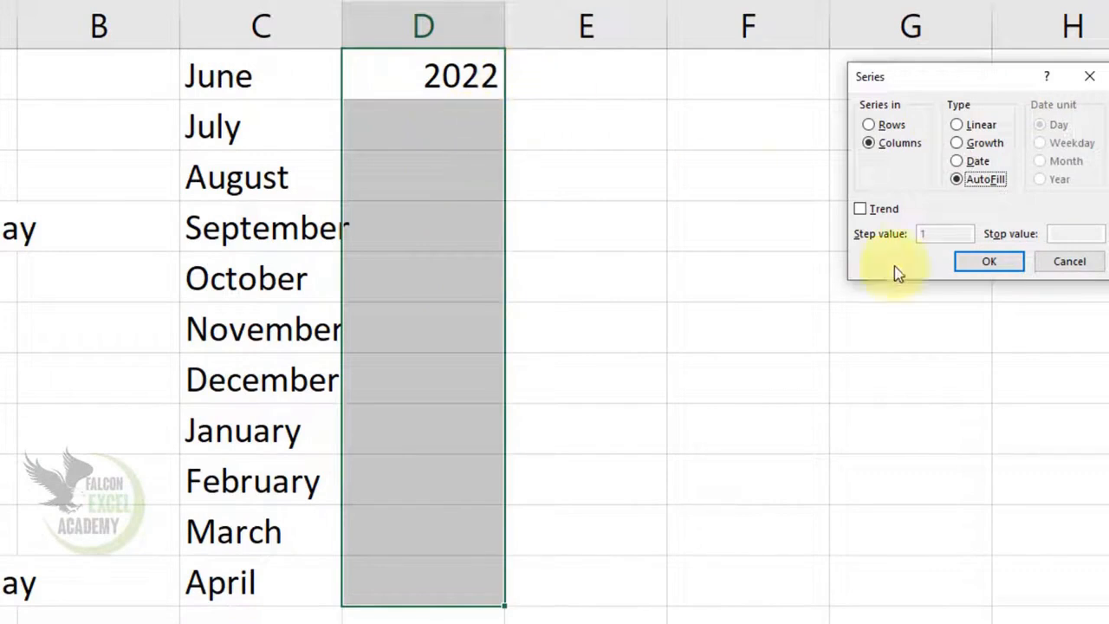
pyautogui.click(961, 263)
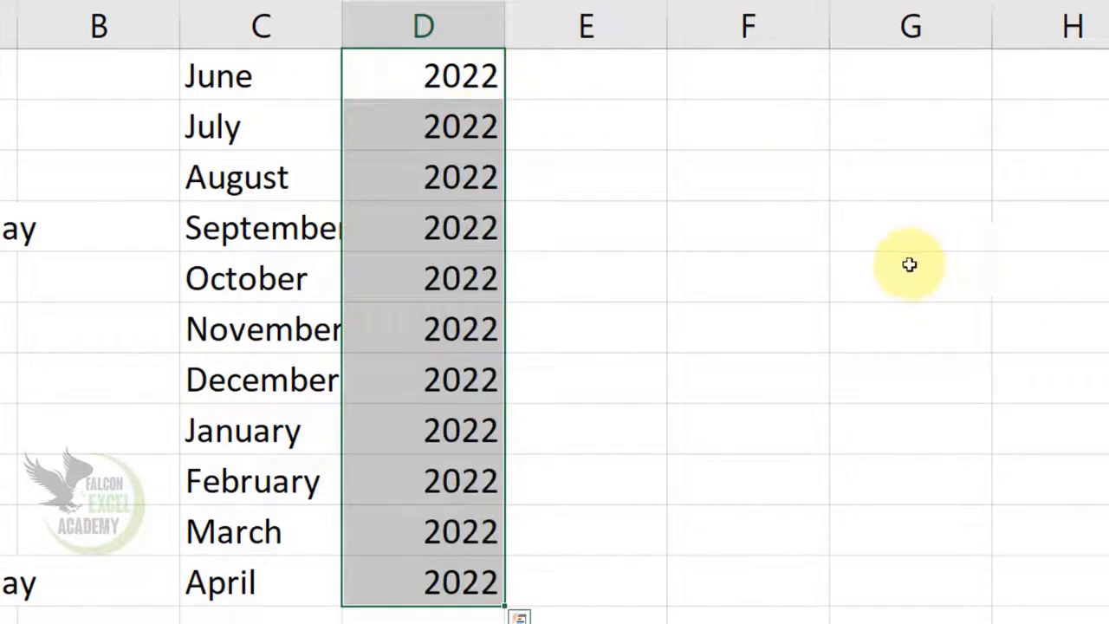
# Step: Enter the years 2022 in E1 and 2023 in E2 as the start of a series
pyautogui.click(643, 80)
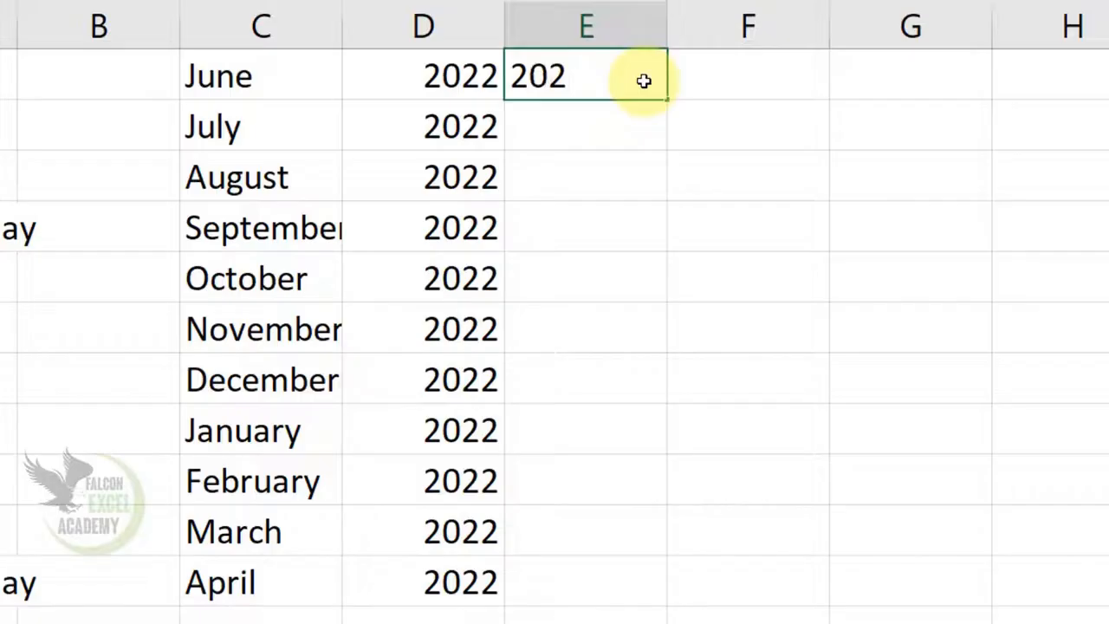
pyautogui.press('Return')
pyautogui.write('2023')
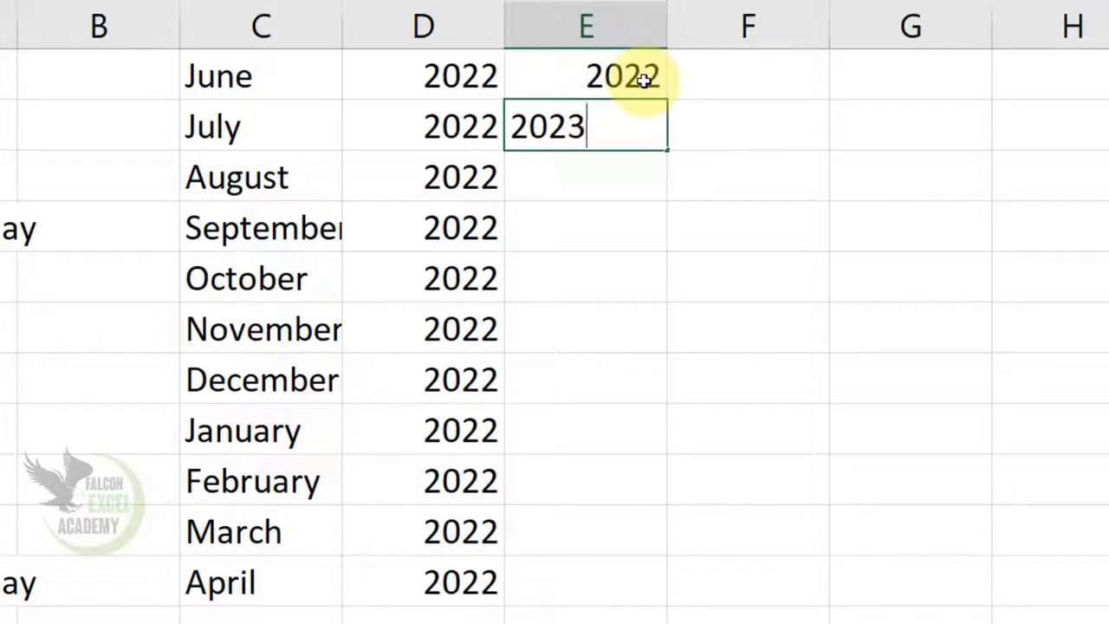
pyautogui.press('Return')
# Step: Continue the years down E1:E11 from the two starting values, using the Fill Series command with type AutoFill
pyautogui.moveTo(644, 80); pyautogui.dragTo(632, 589)
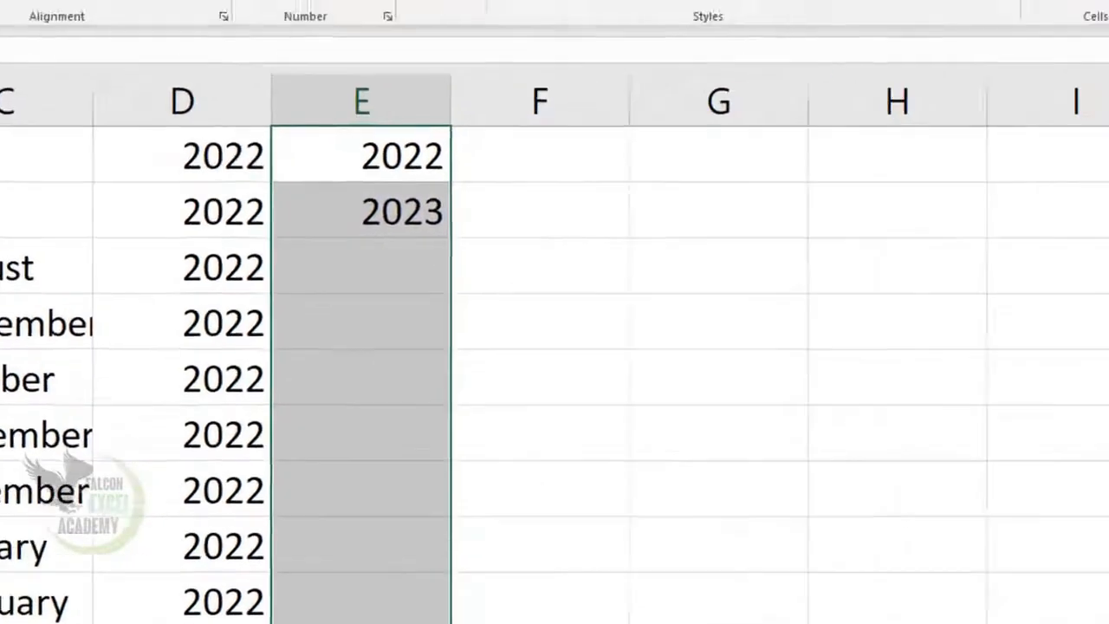
pyautogui.click(829, 121)
pyautogui.click(863, 371)
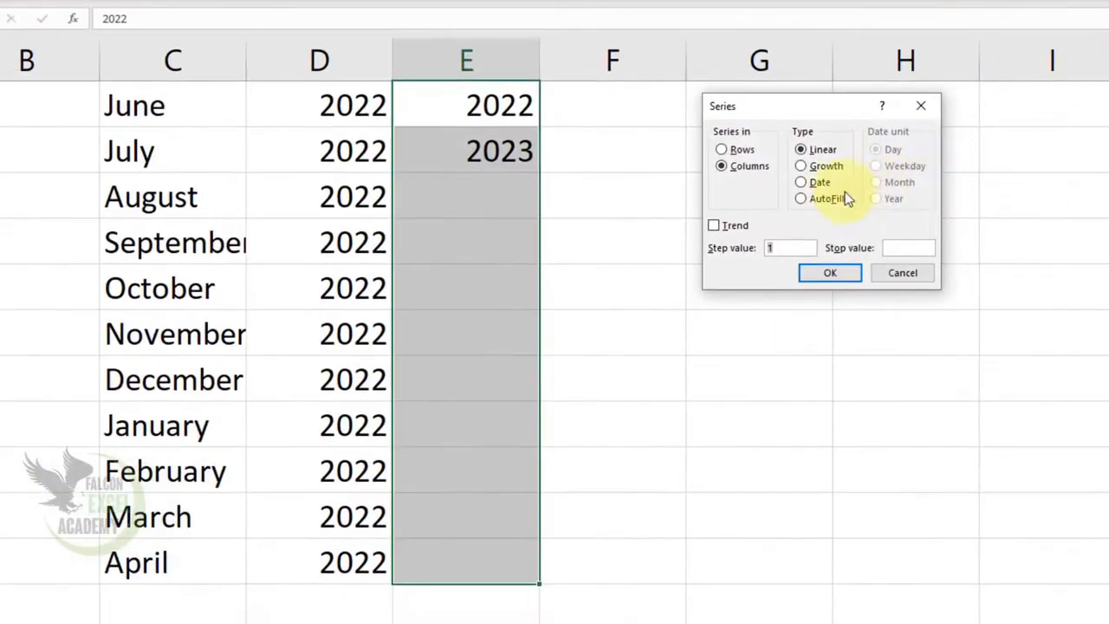
pyautogui.click(785, 222)
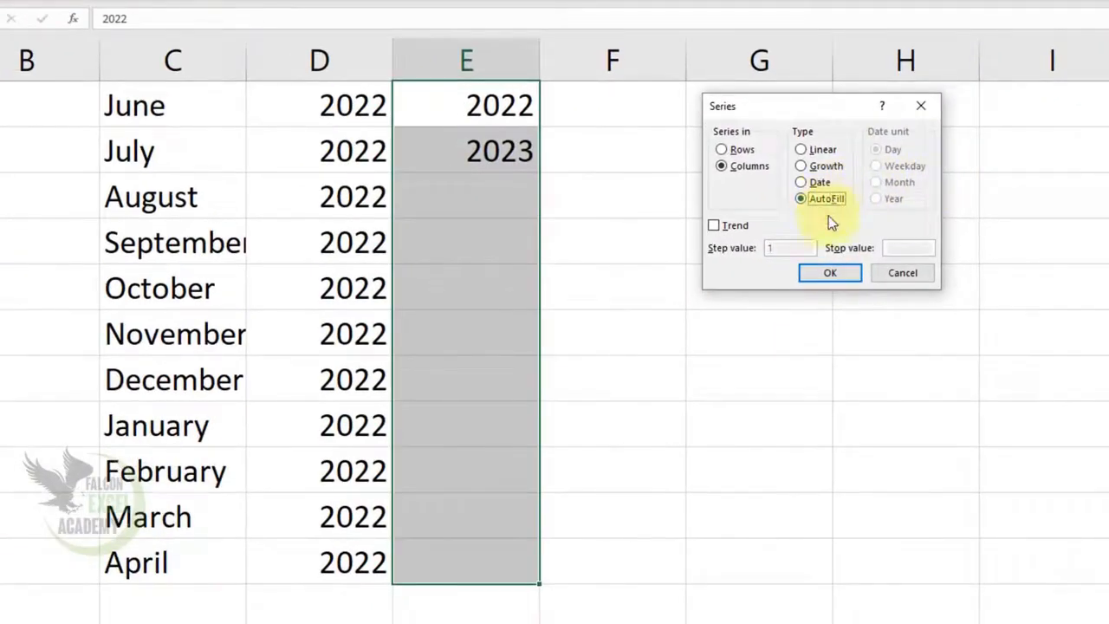
pyautogui.click(829, 274)
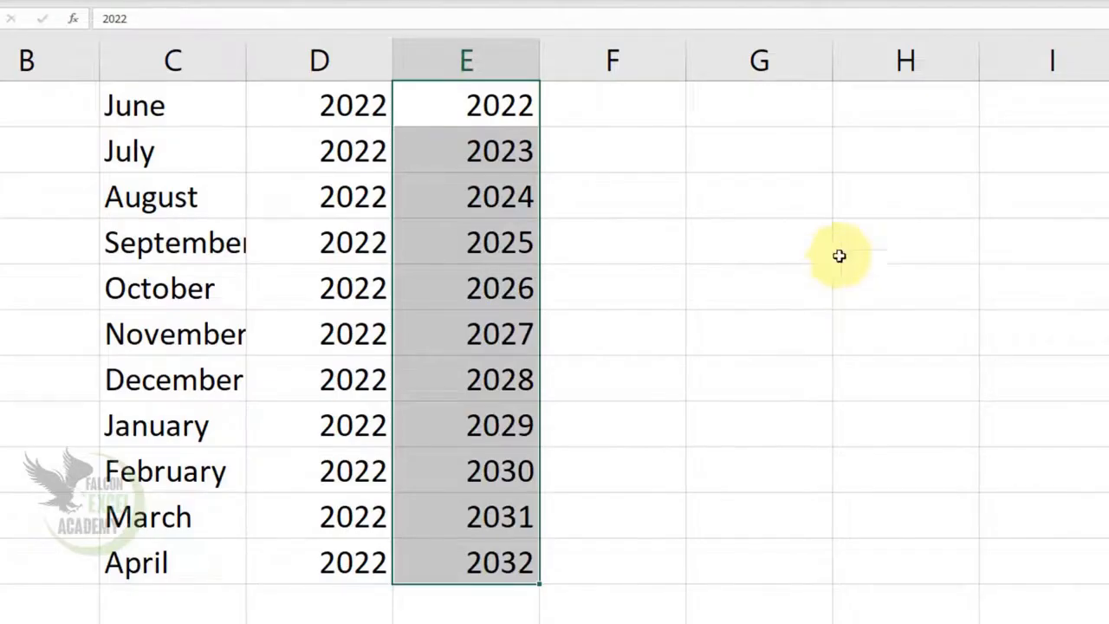
# Step: Enter Sunday in F1 and extend the weekdays down to F11 with the fill handle
pyautogui.click(663, 109)
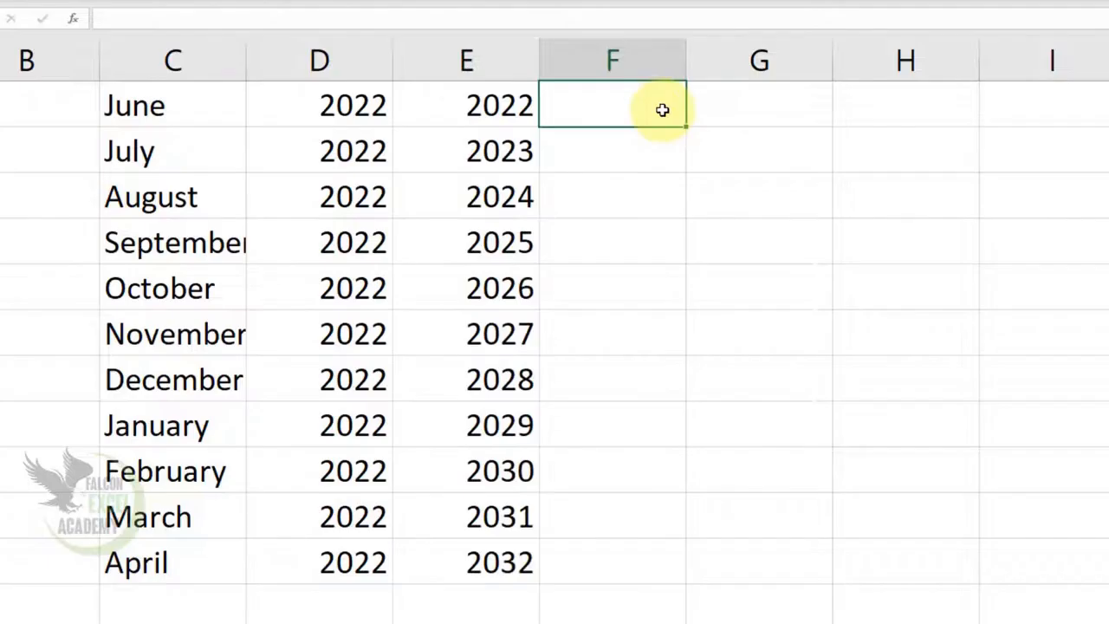
pyautogui.write('sunda')
pyautogui.press('BackSpace')
pyautogui.press('BackSpace')
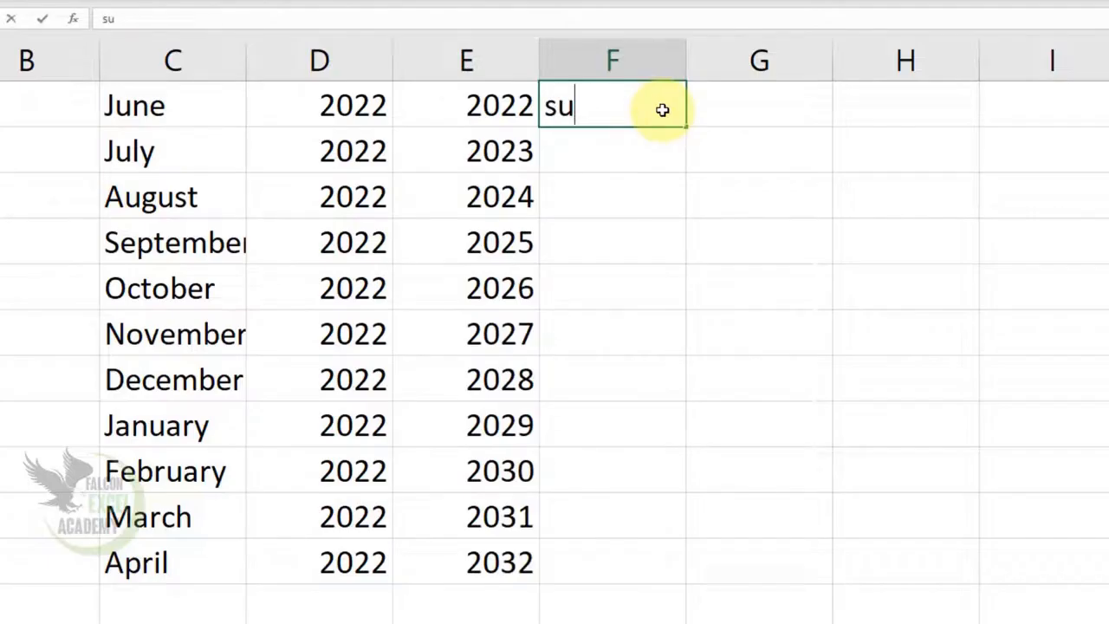
pyautogui.write('nday')
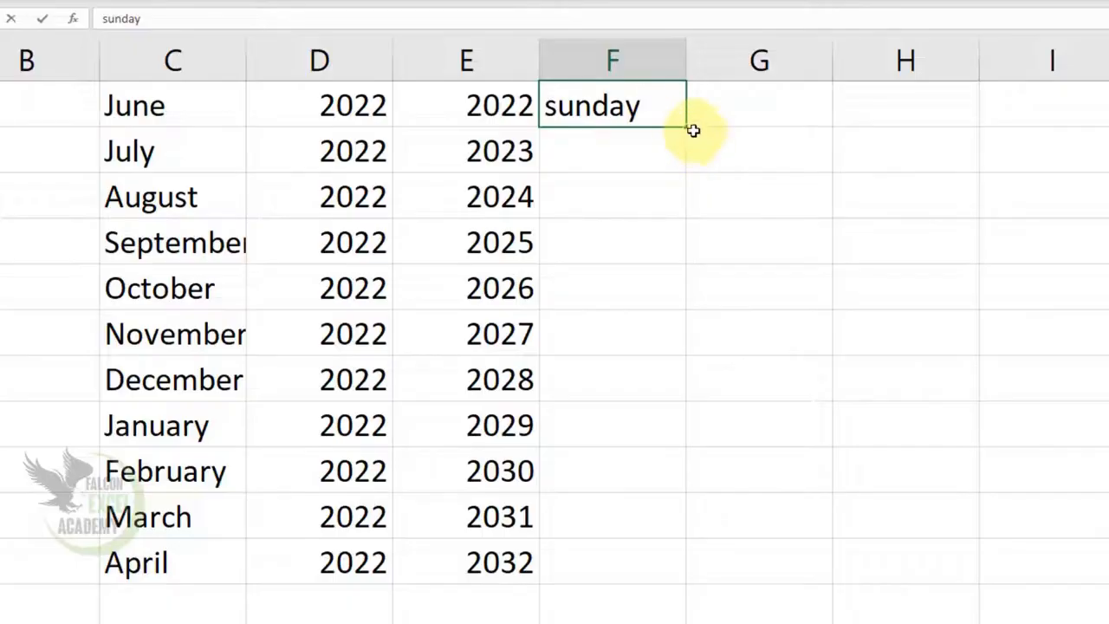
pyautogui.hotkey('ctrl', 'Return')
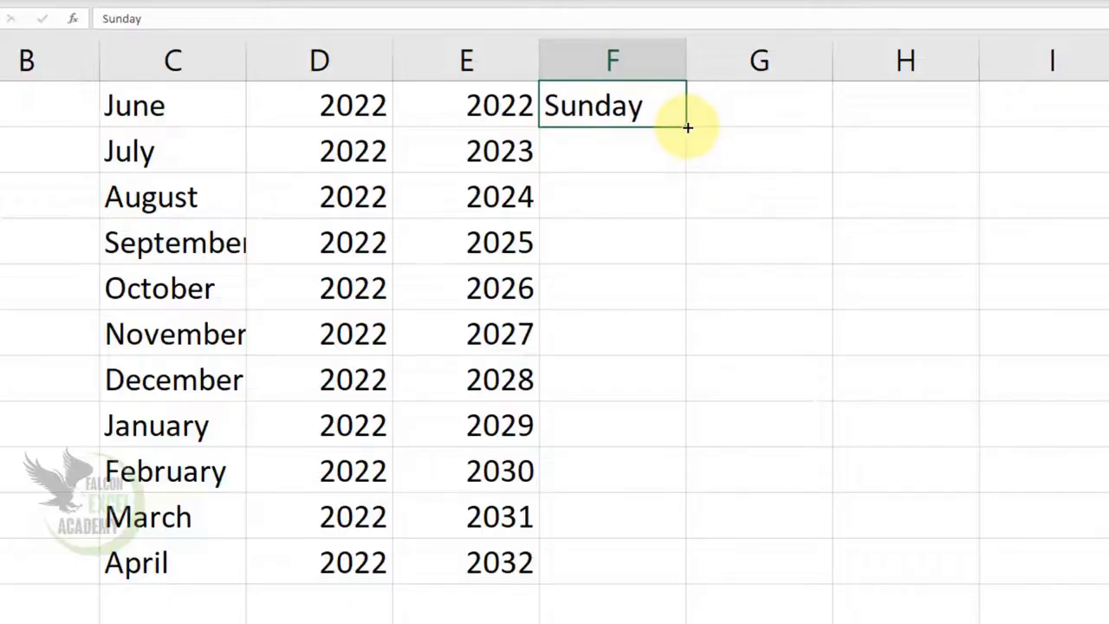
pyautogui.moveTo(687, 127); pyautogui.dragTo(680, 573)
# Step: Enter 1 in G1 and 2 in G2, and extend the number sequence down to G11 with the fill handle
pyautogui.click(762, 100)
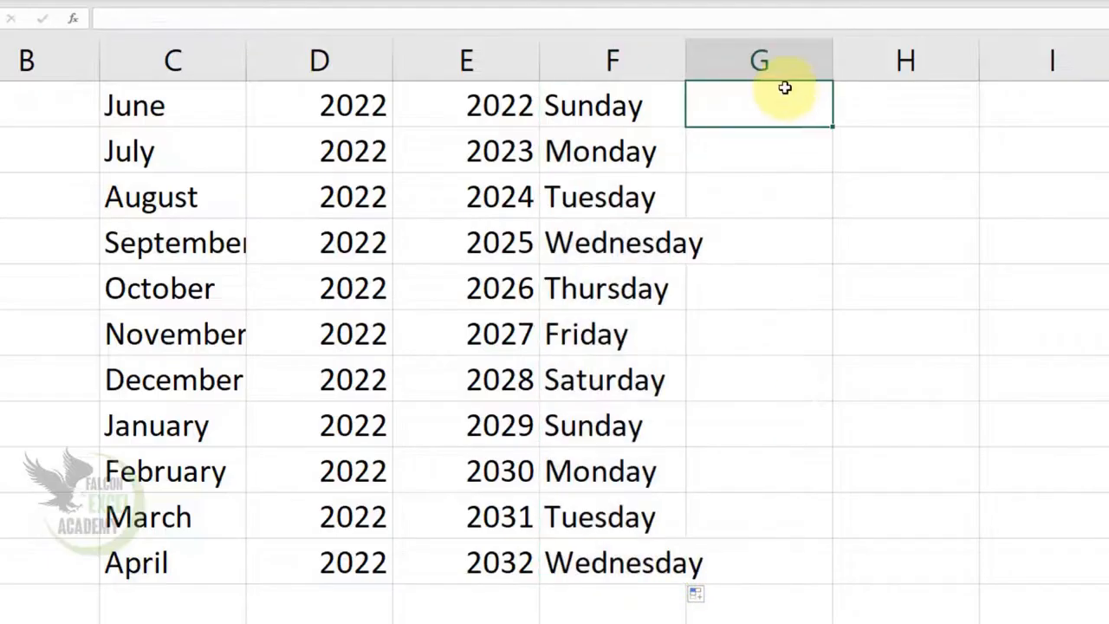
pyautogui.write('1')
pyautogui.press('Return')
pyautogui.write('2')
pyautogui.press('Return')
pyautogui.moveTo(797, 103); pyautogui.dragTo(793, 587)
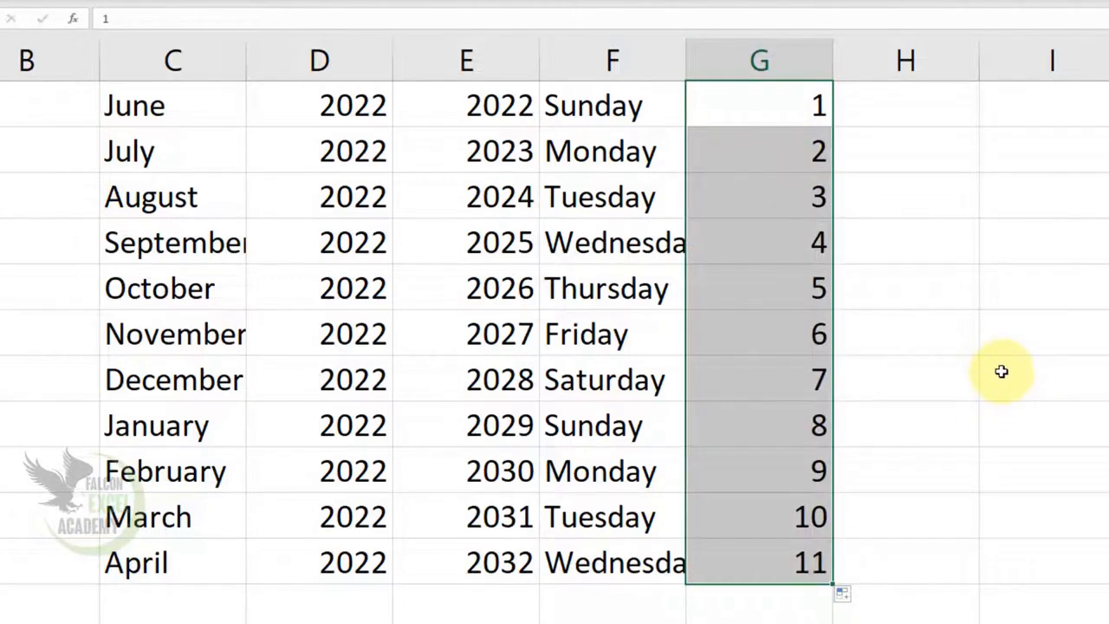
pyautogui.click(905, 470)
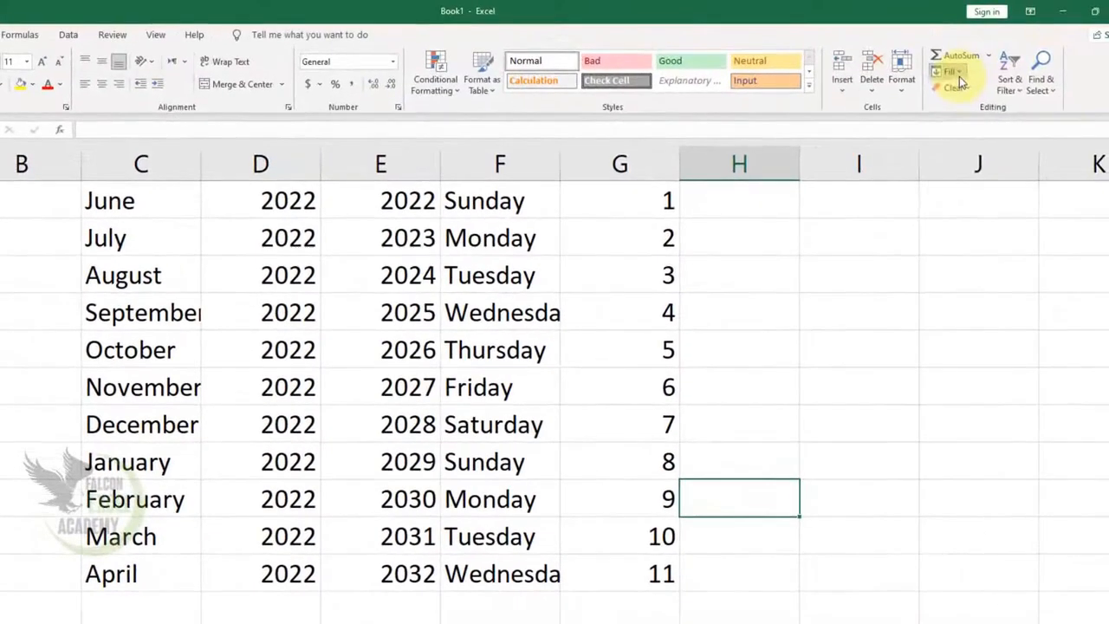
pyautogui.click(956, 73)
pyautogui.click(959, 76)
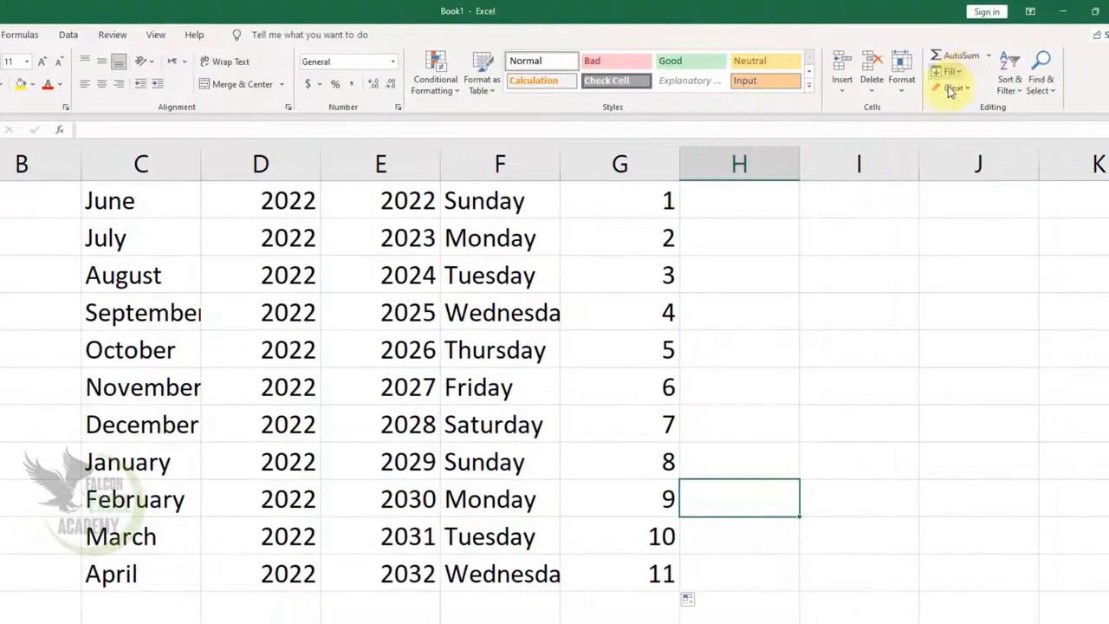
pyautogui.click(717, 342)
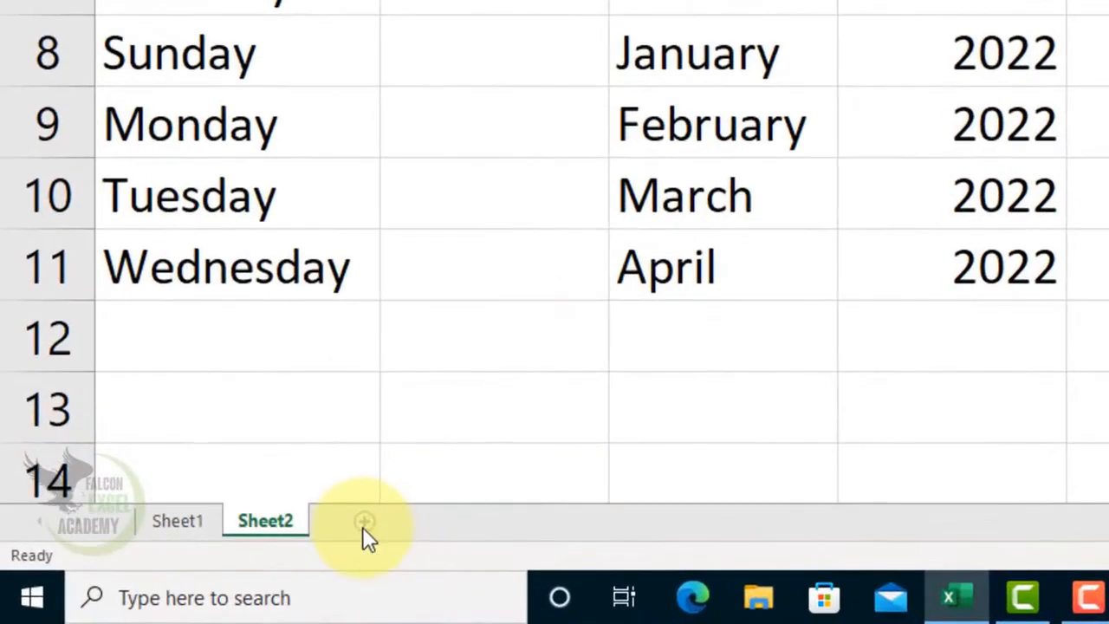
# Step: Add three new worksheets after Sheet2, and return to Sheet2
pyautogui.click(364, 526)
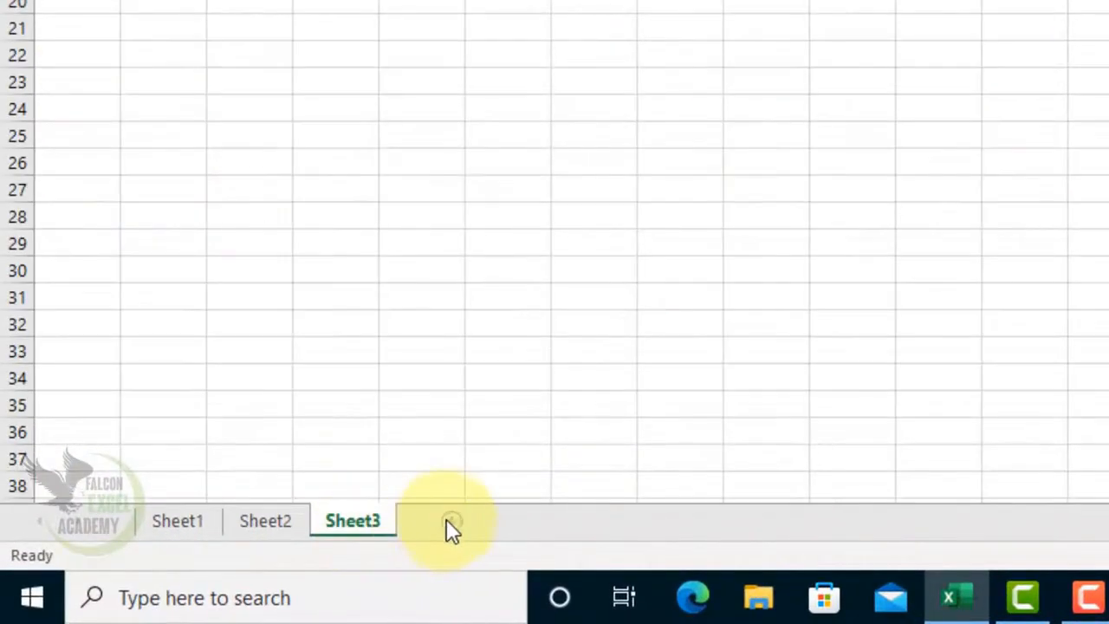
pyautogui.click(520, 521)
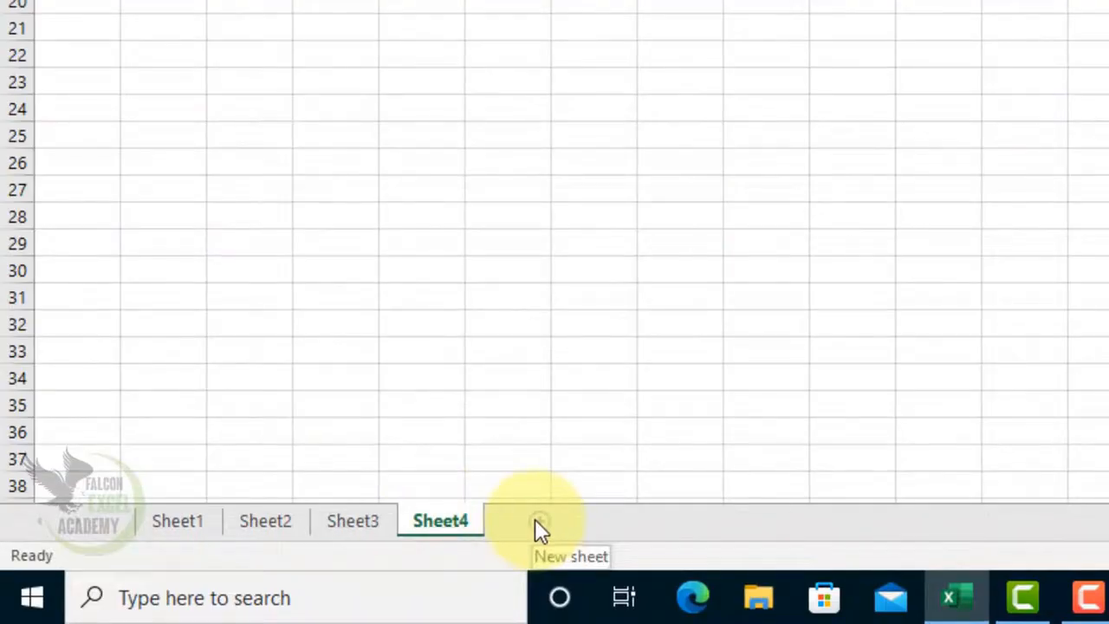
pyautogui.click(536, 520)
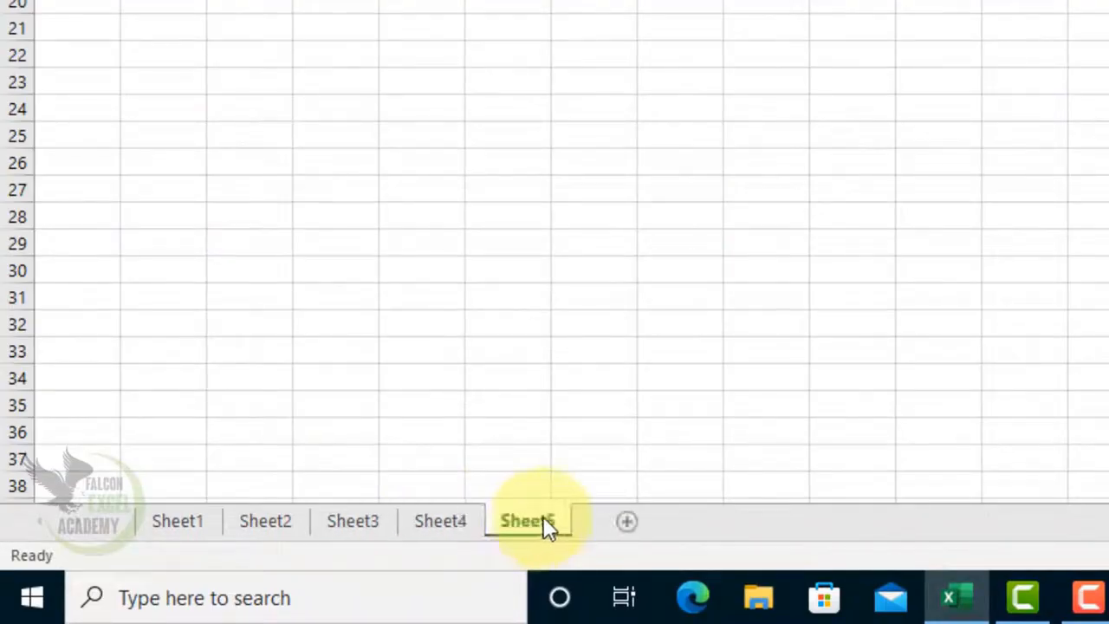
pyautogui.click(260, 529)
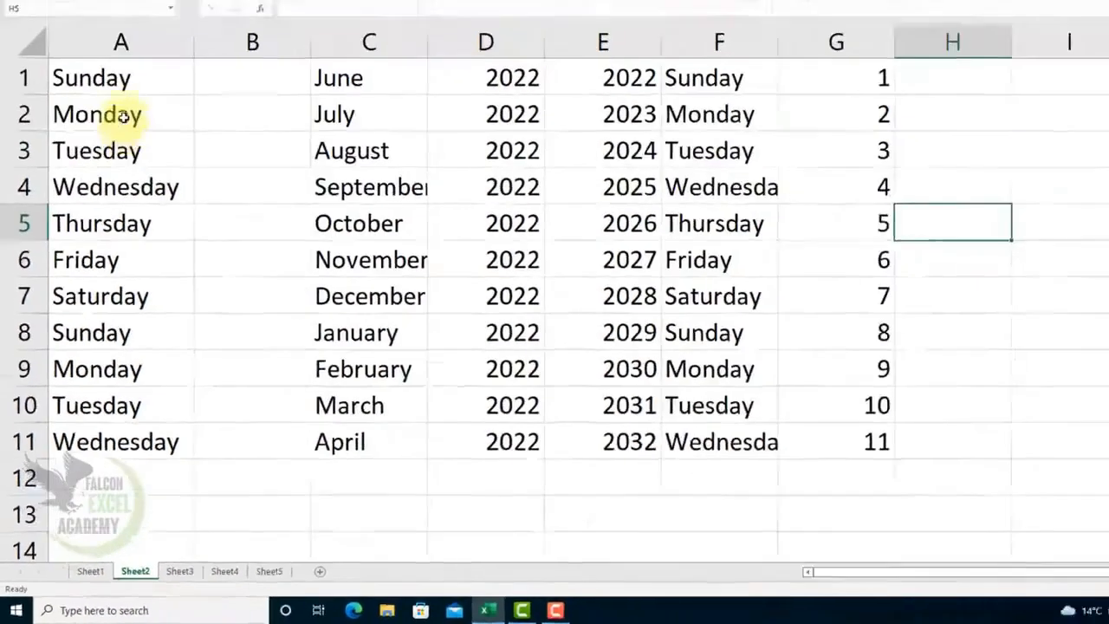
# Step: Format the data in A1:G11 on Sheet2 with a yellow fill and red font color
pyautogui.moveTo(82, 165); pyautogui.dragTo(732, 464)
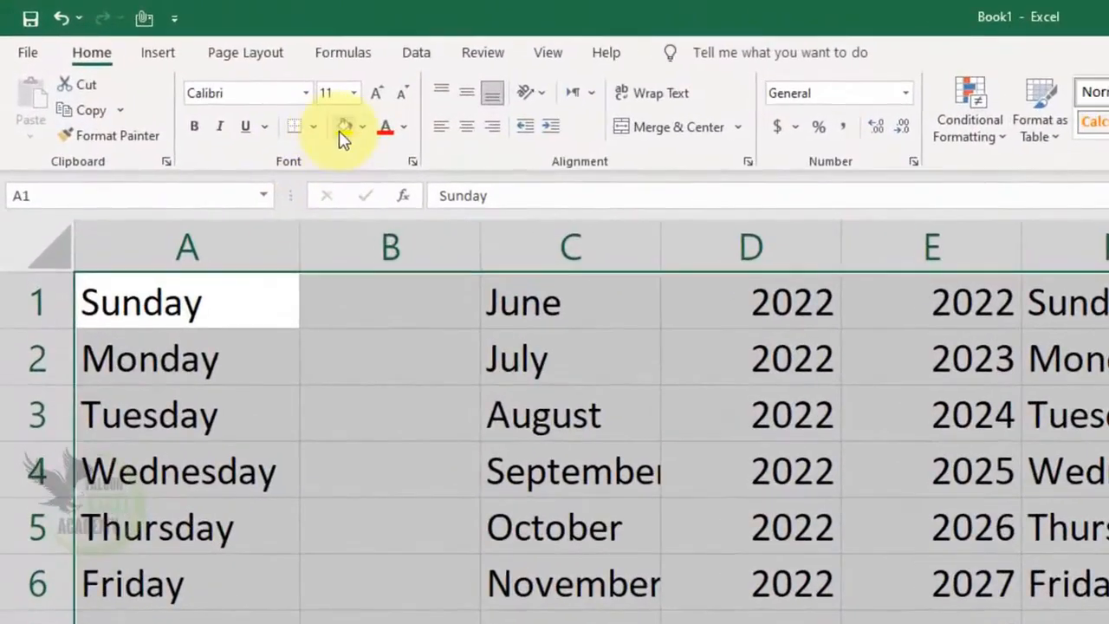
pyautogui.click(187, 69)
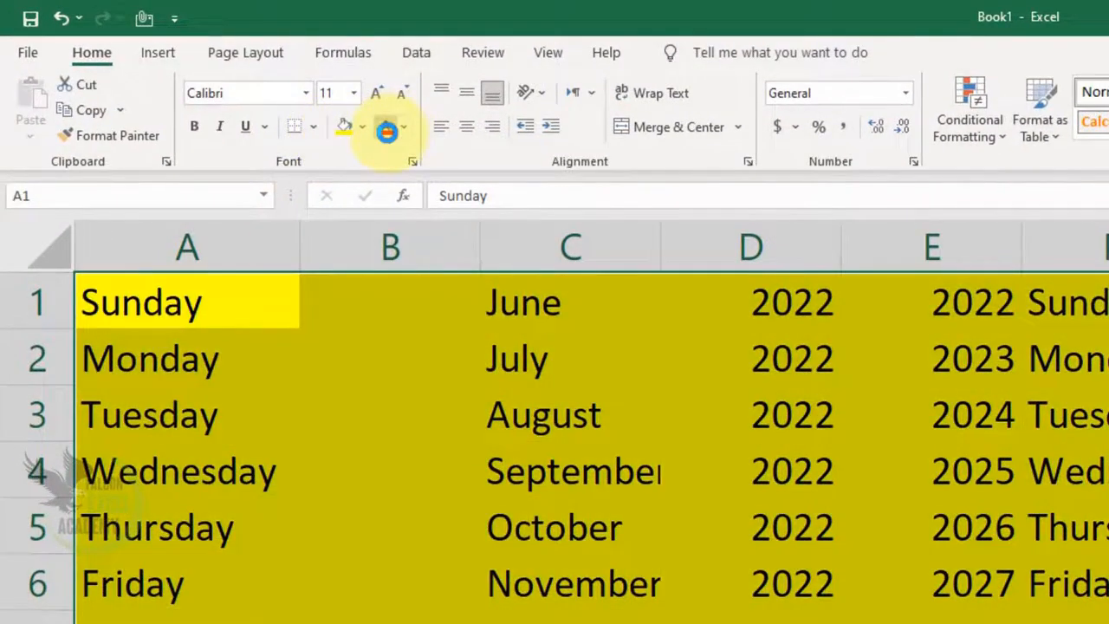
pyautogui.click(387, 131)
pyautogui.click(980, 596)
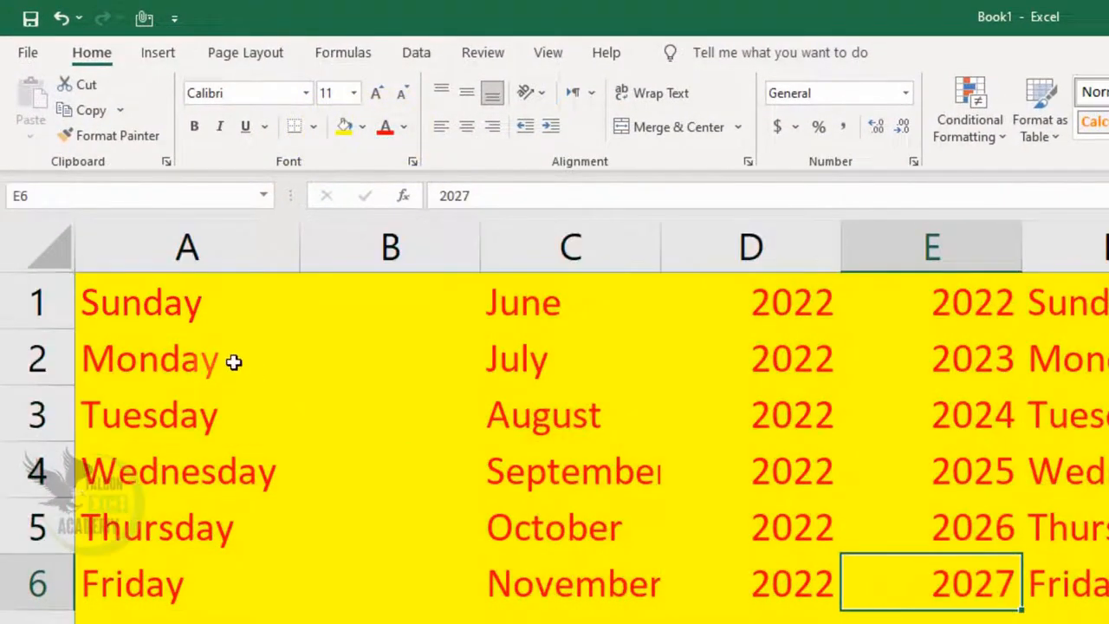
# Step: Select A1:G11 on Sheet2 and group the sheet with Sheet3, Sheet4 and Sheet5
pyautogui.moveTo(156, 297); pyautogui.dragTo(1108, 623)
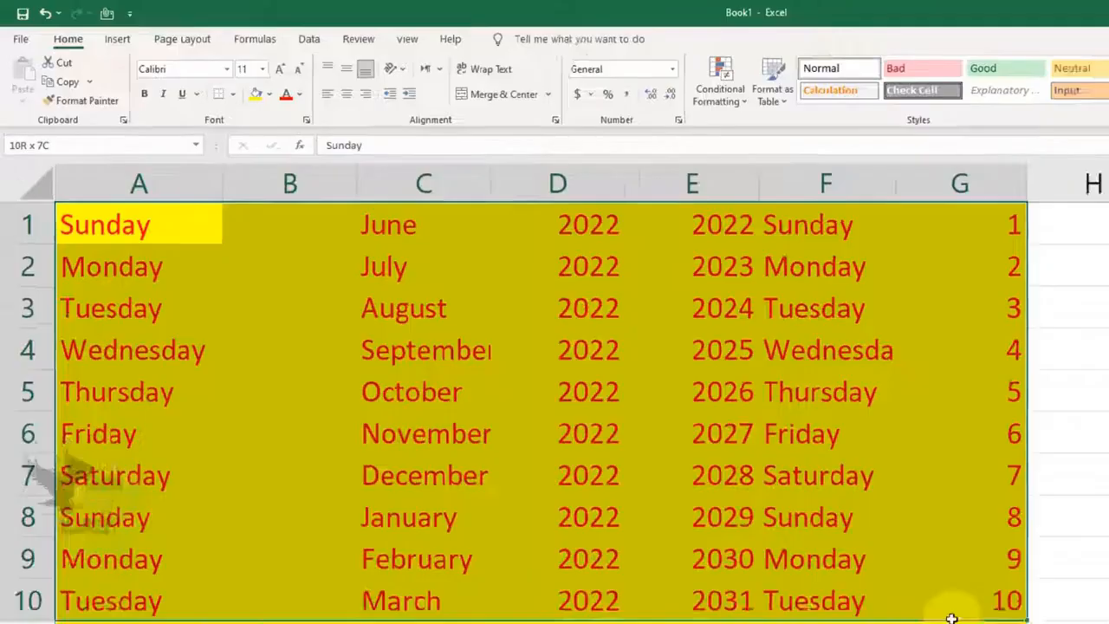
pyautogui.moveTo(951, 617); pyautogui.dragTo(954, 623)
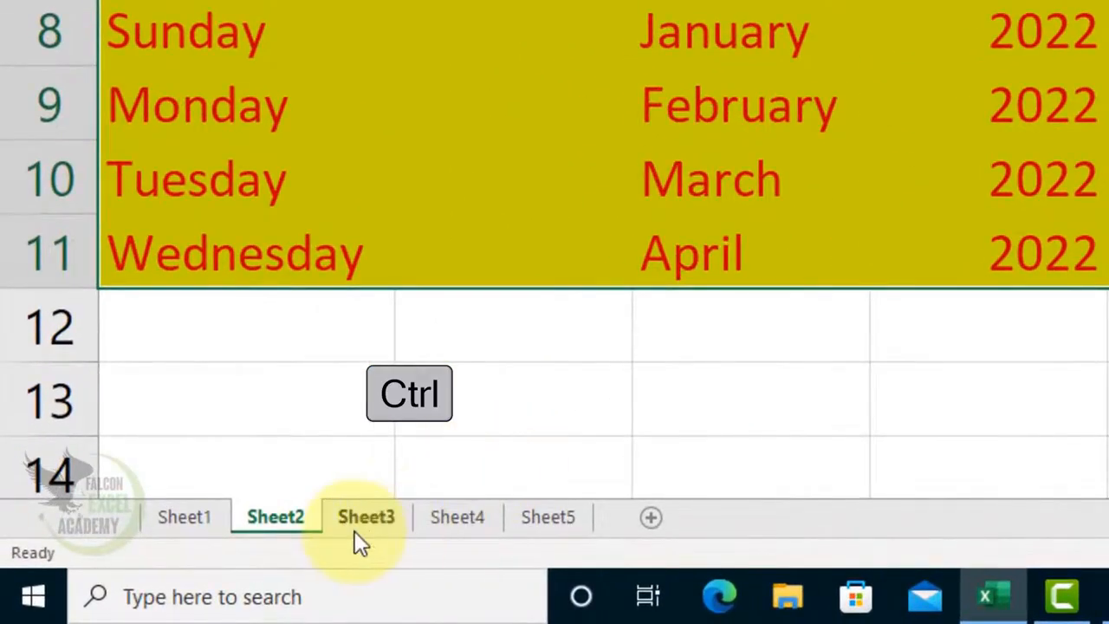
pyautogui.keyDown('ctrl'); pyautogui.click(355, 532); pyautogui.keyUp('ctrl')
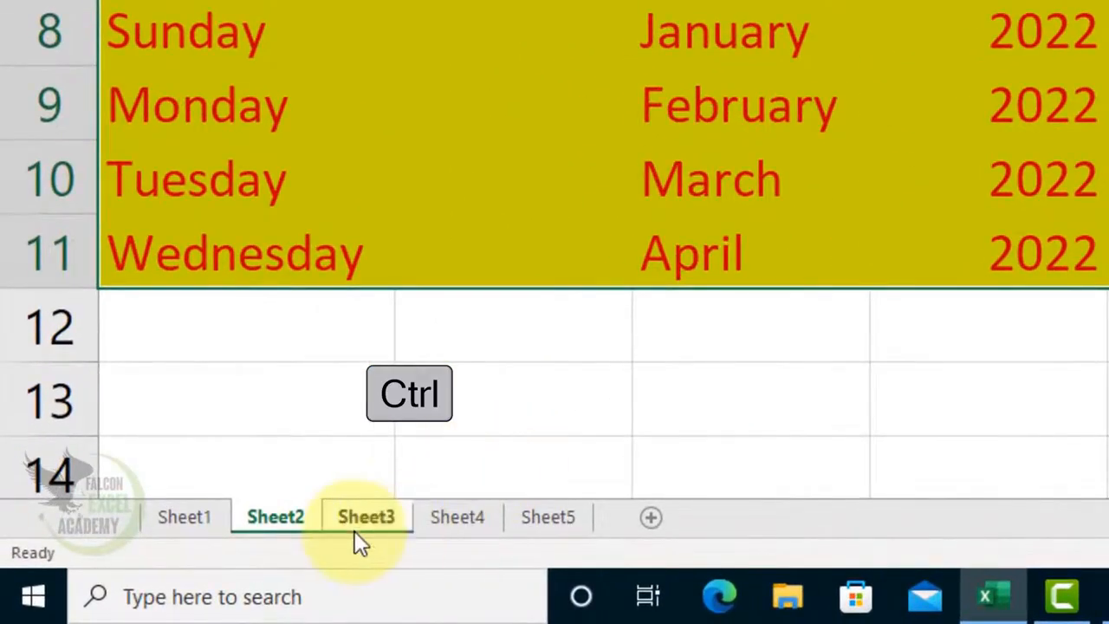
pyautogui.keyDown('ctrl'); pyautogui.click(439, 526); pyautogui.keyUp('ctrl')
pyautogui.keyDown('ctrl'); pyautogui.click(540, 526); pyautogui.keyUp('ctrl')
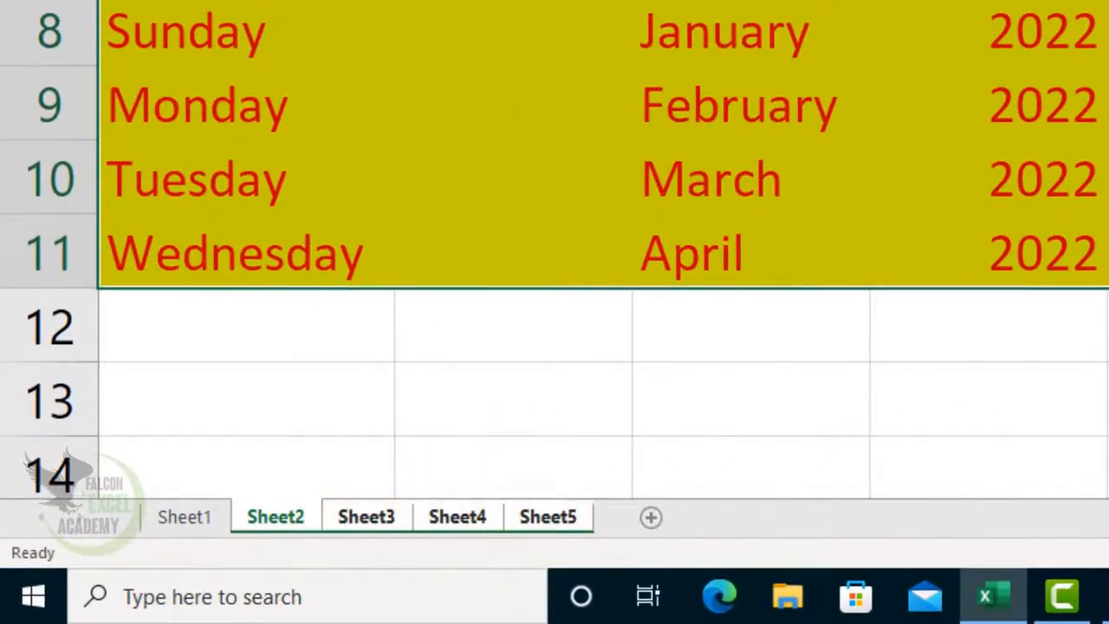
# Step: Fill A1:G11 across the grouped worksheets with the All option, and check the copies on Sheet3, Sheet4 and Sheet5
pyautogui.click(949, 65)
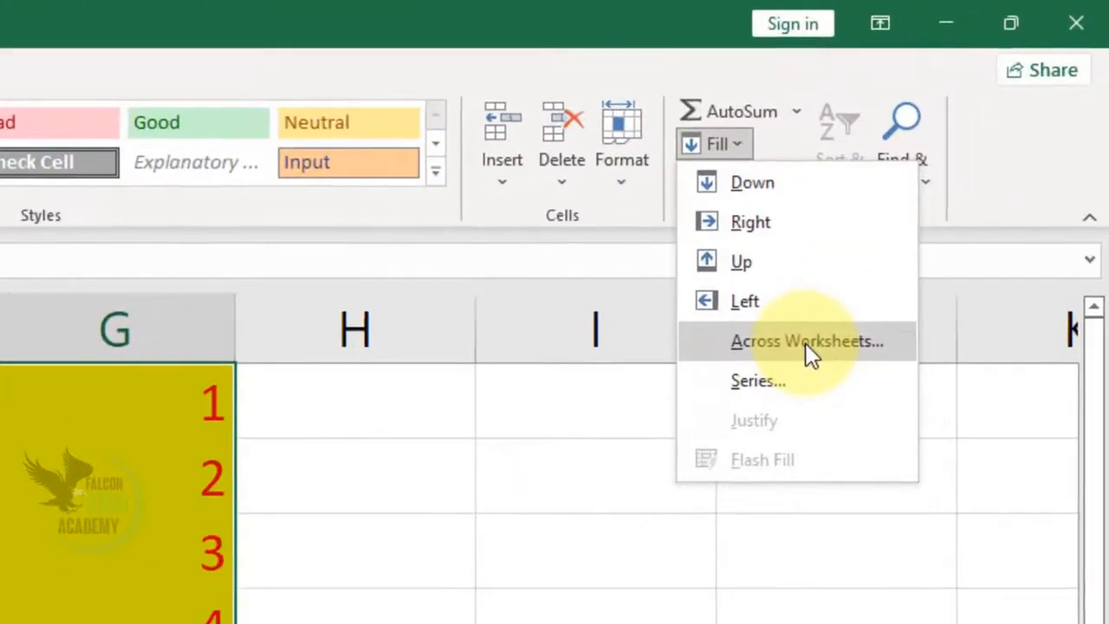
pyautogui.click(973, 150)
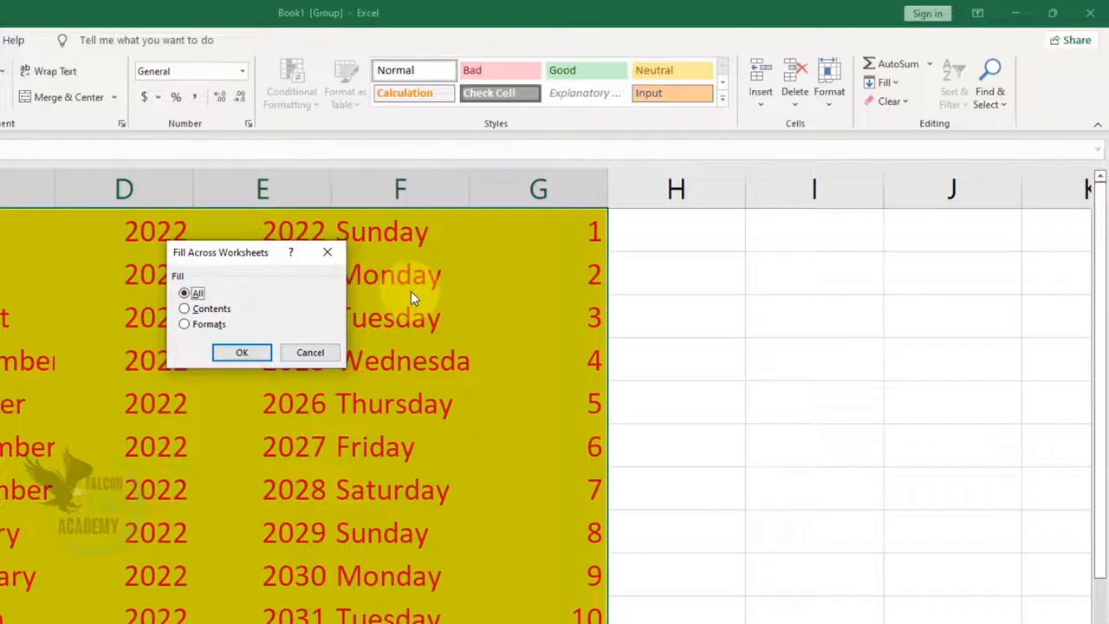
pyautogui.click(219, 315)
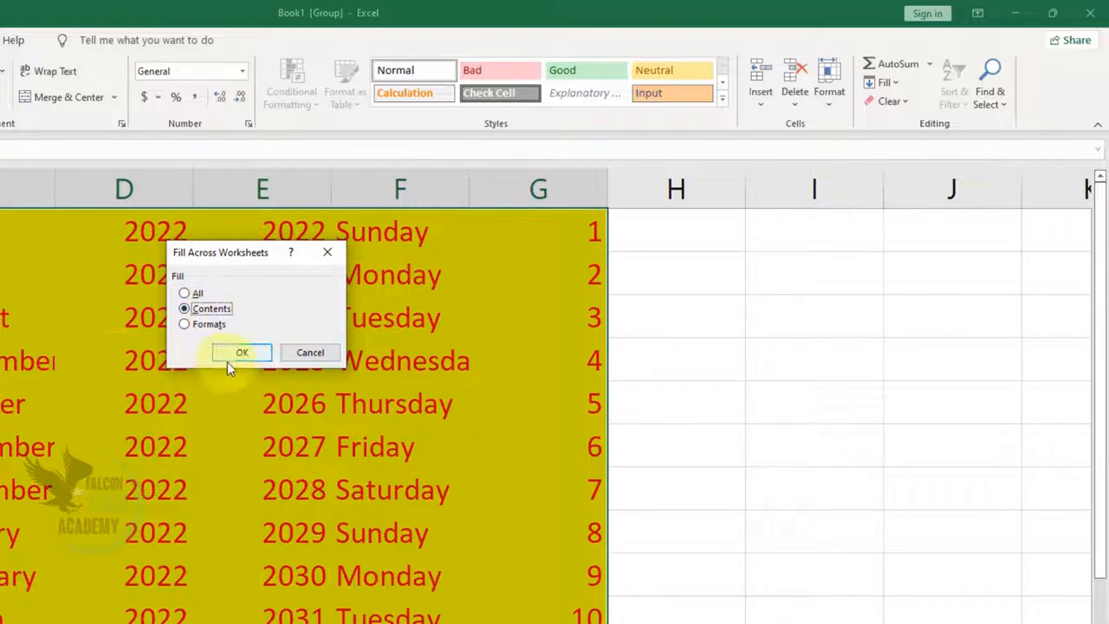
pyautogui.click(209, 327)
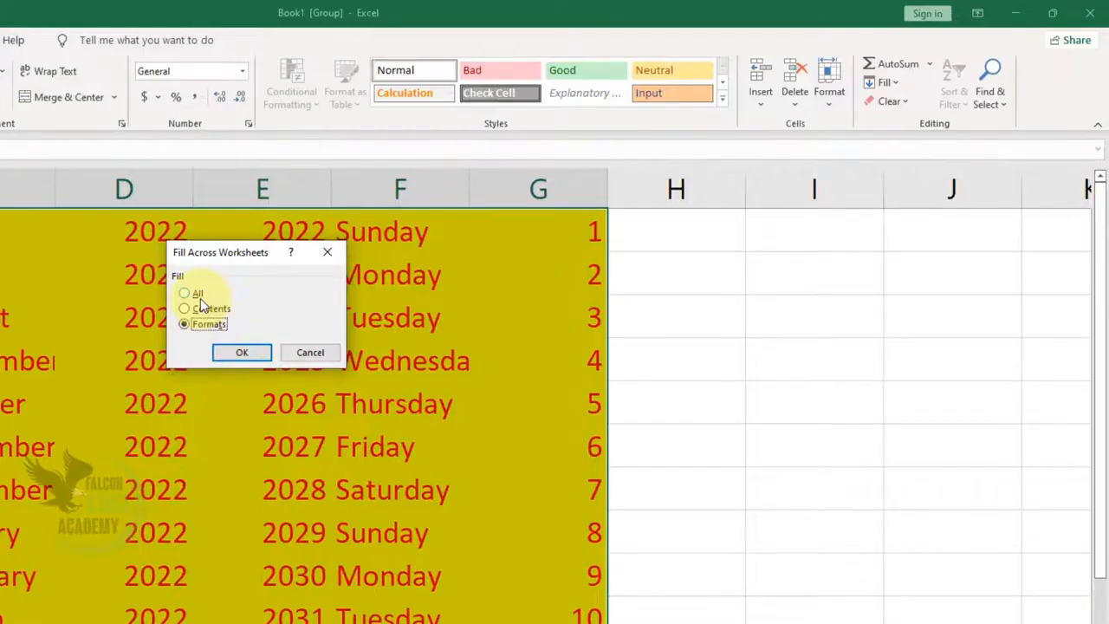
pyautogui.click(199, 296)
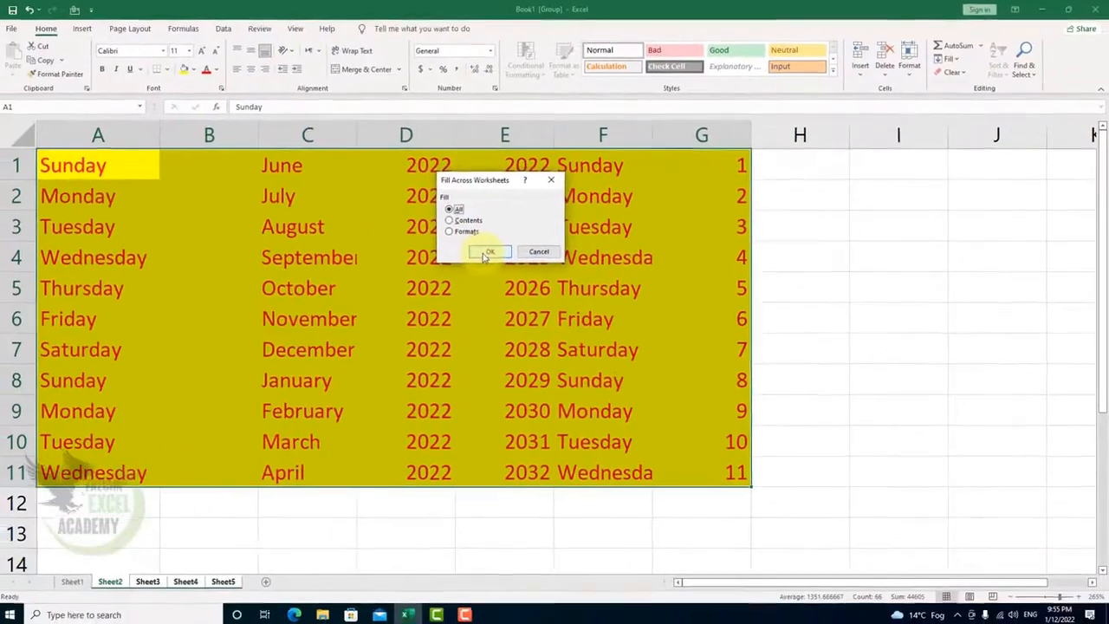
pyautogui.click(487, 253)
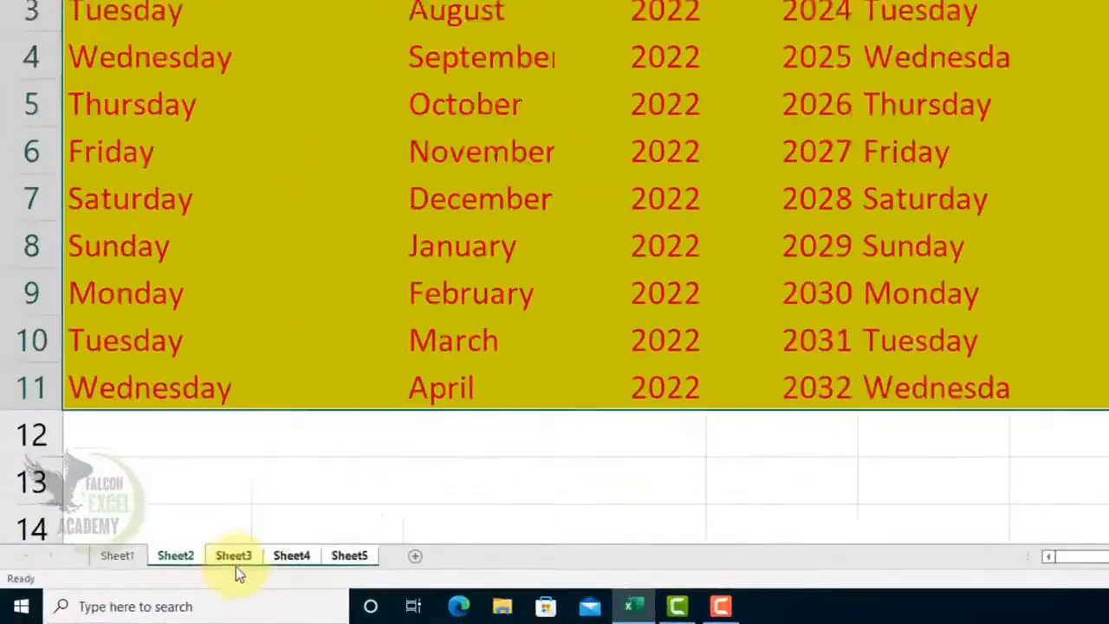
pyautogui.click(148, 581)
pyautogui.click(187, 581)
pyautogui.click(225, 579)
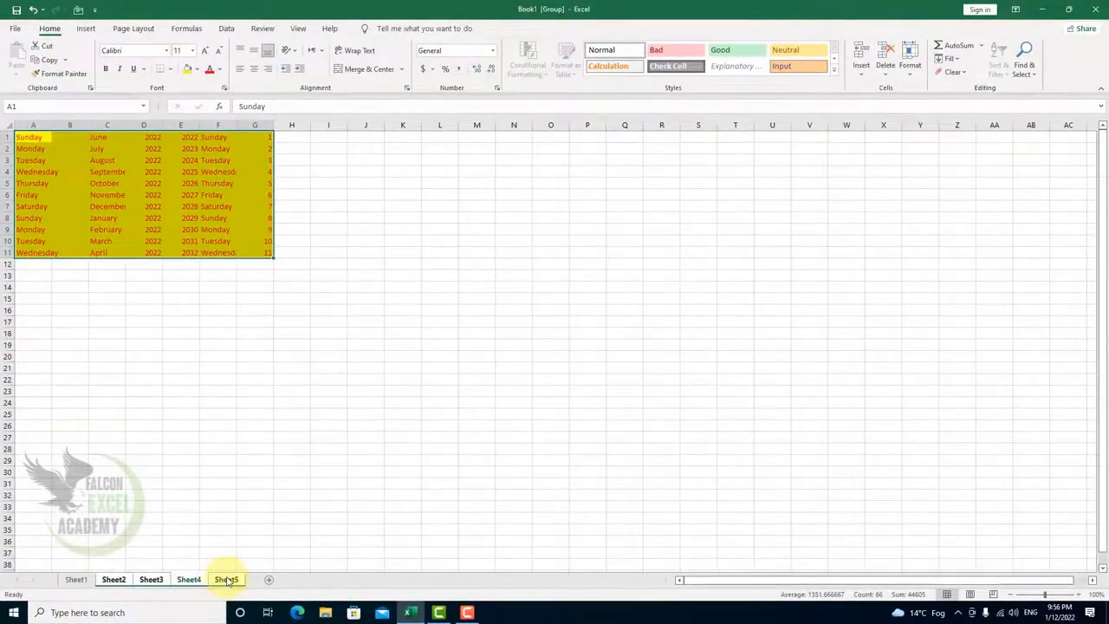
pyautogui.scroll(4, 248, 346)
pyautogui.scroll(4, 248, 346)
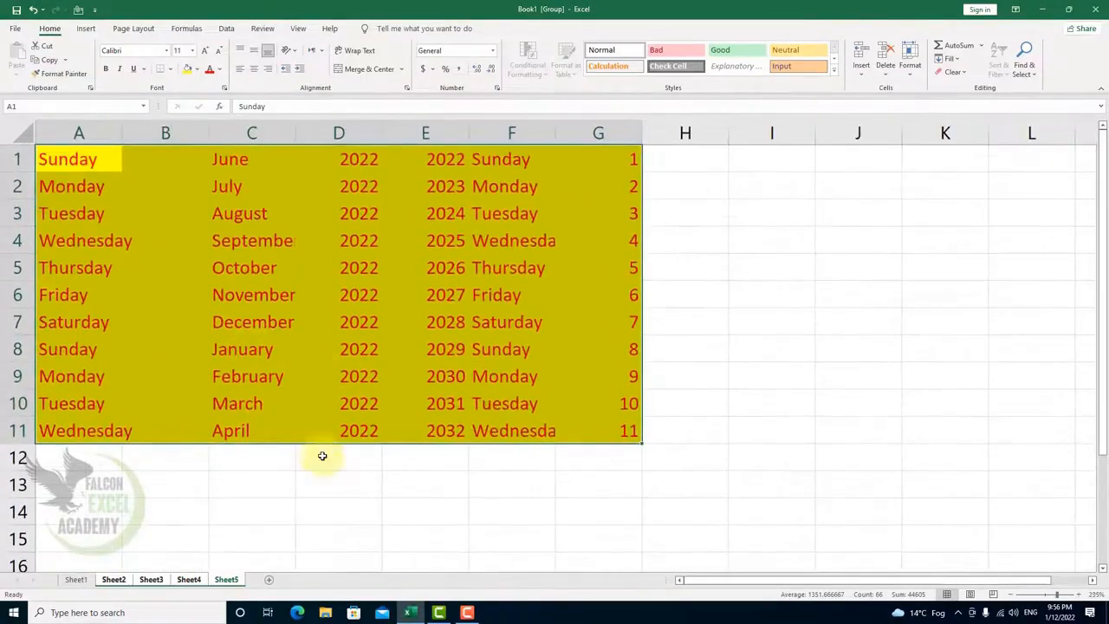
# Step: Undo the fill across worksheets and the font color change, and reapply the red font to A1:G11 from Sheet2
pyautogui.hotkey('ctrl', 'z')
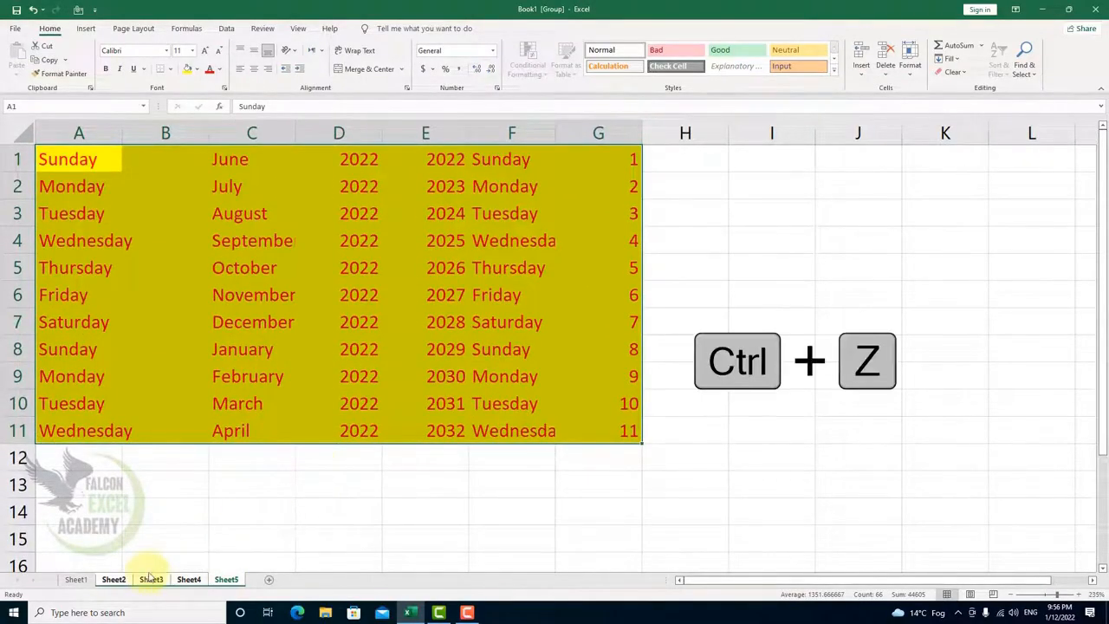
pyautogui.hotkey('ctrl', 'z')
pyautogui.scroll(-1, 344, 544)
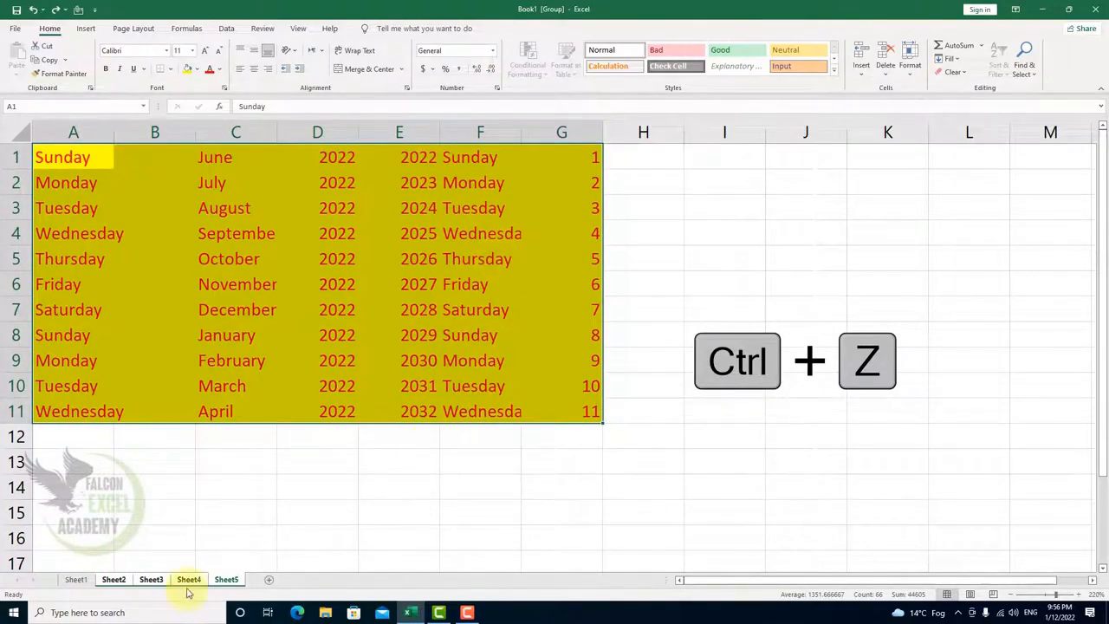
pyautogui.scroll(-1, 265, 578)
pyautogui.scroll(-1, 265, 579)
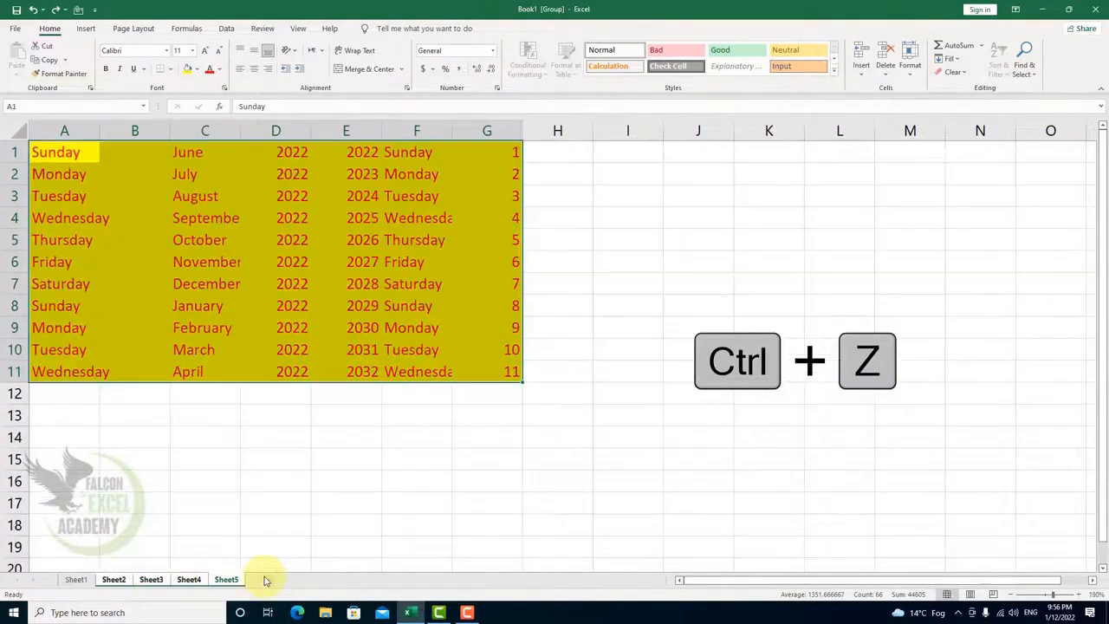
pyautogui.scroll(-6, 263, 581)
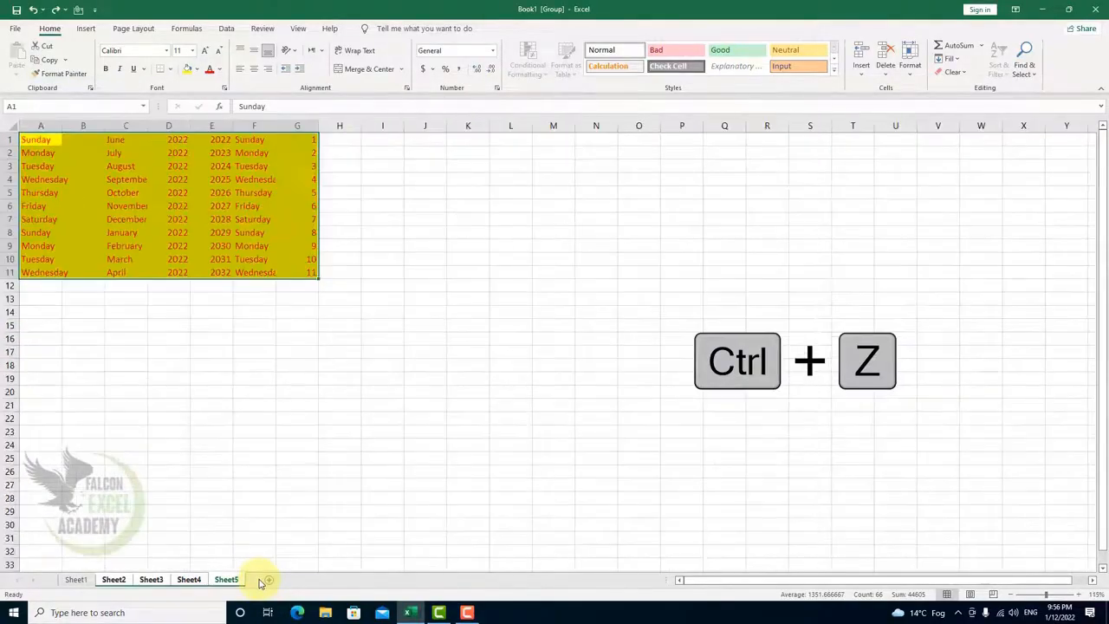
pyautogui.scroll(10, 260, 580)
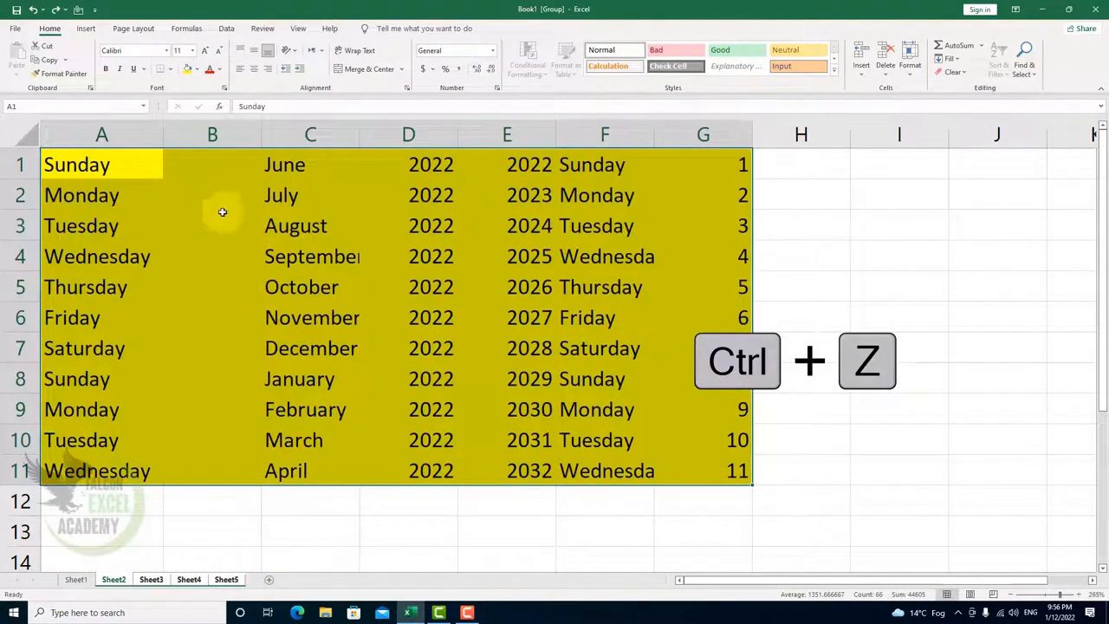
pyautogui.click(208, 69)
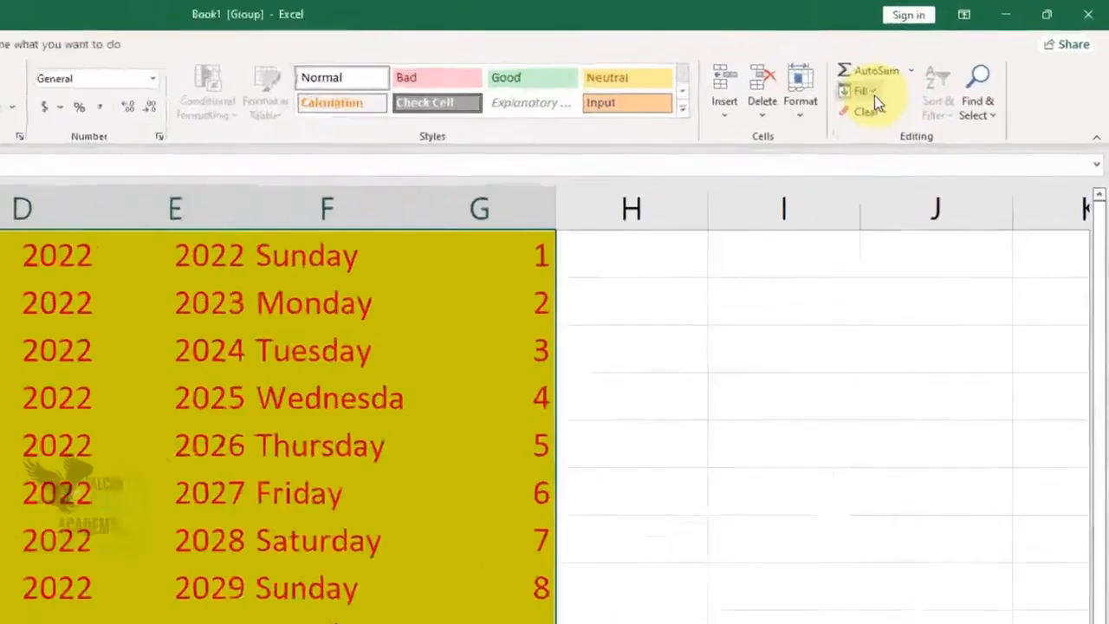
# Step: Try filling A1:G11 across the grouped worksheets with the Contents option, and undo that fill
pyautogui.click(951, 58)
pyautogui.click(814, 321)
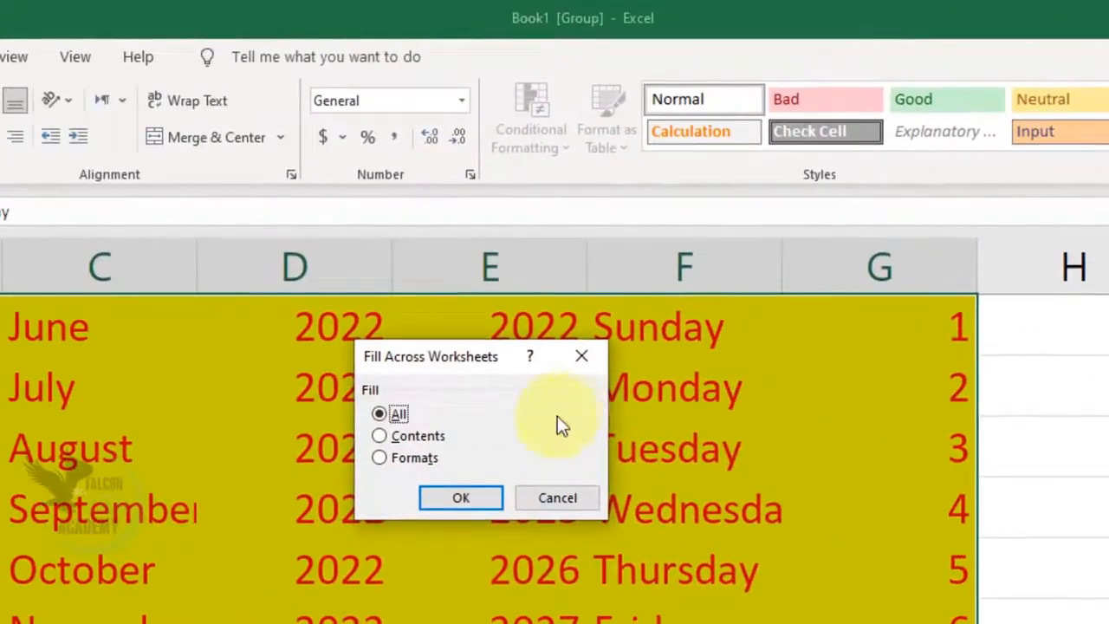
pyautogui.click(426, 438)
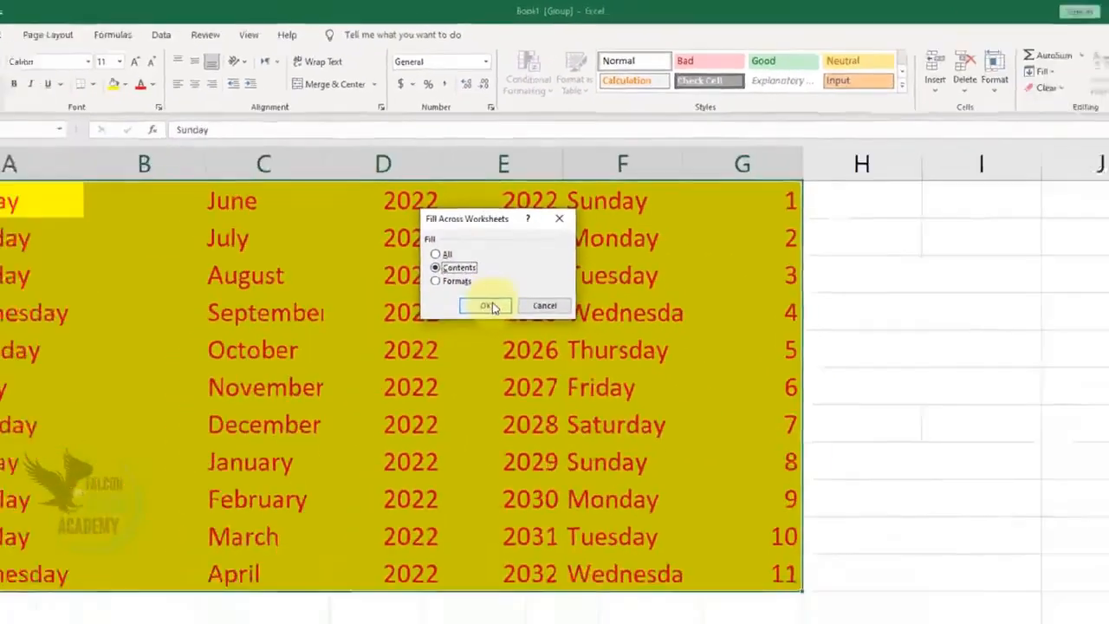
pyautogui.click(495, 251)
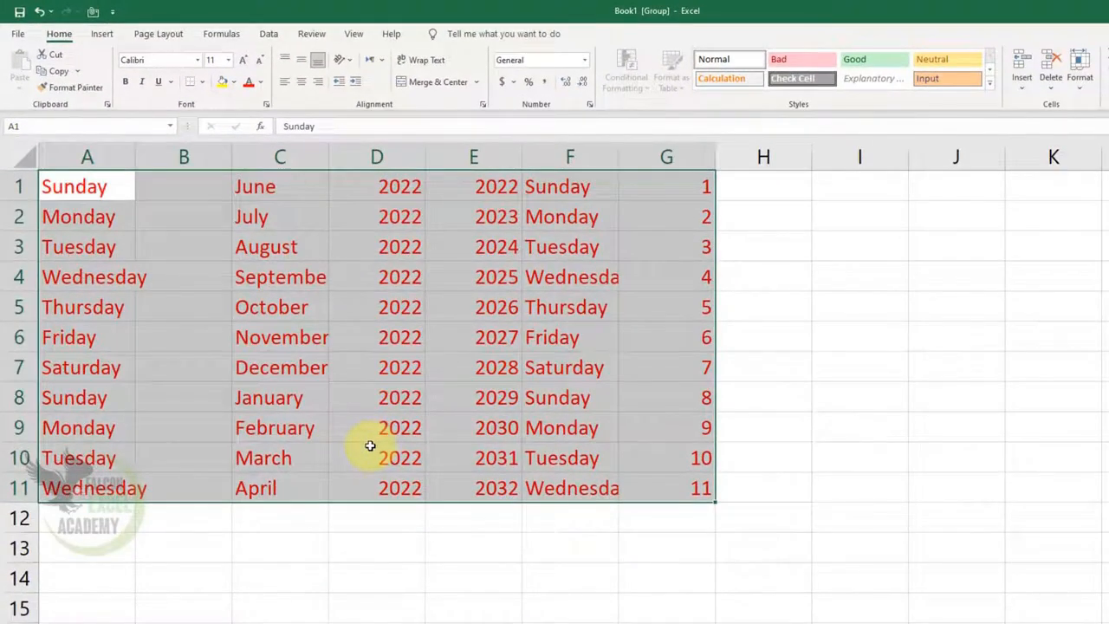
pyautogui.hotkey('ctrl', 'z')
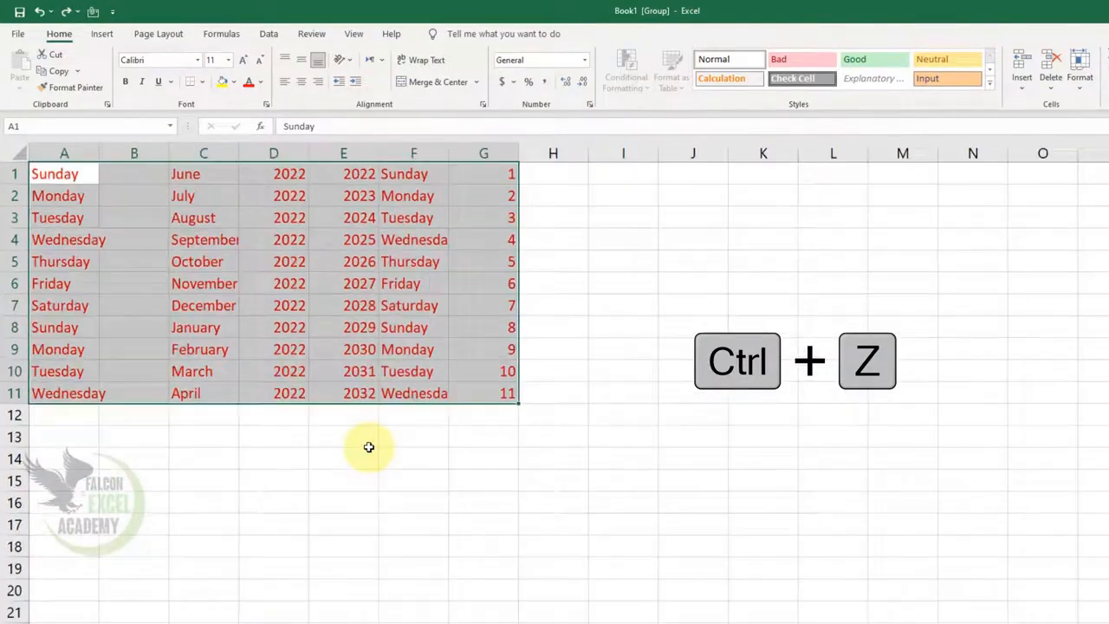
pyautogui.scroll(-4, 368, 447)
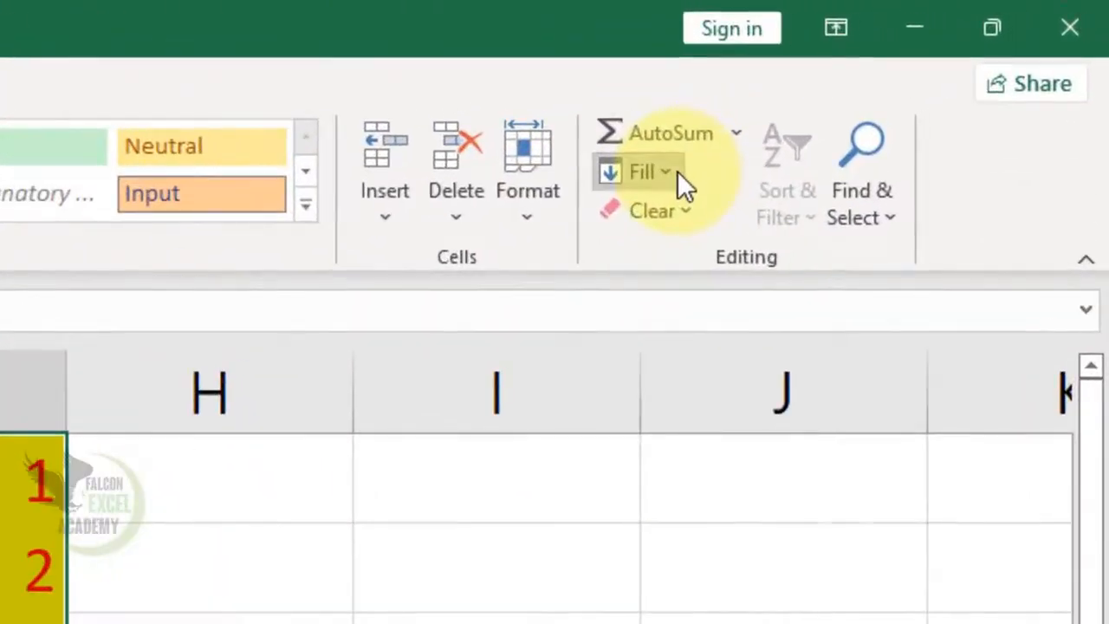
# Step: Fill only the formats of A1:G11 from Sheet2 across the grouped worksheets
pyautogui.click(677, 171)
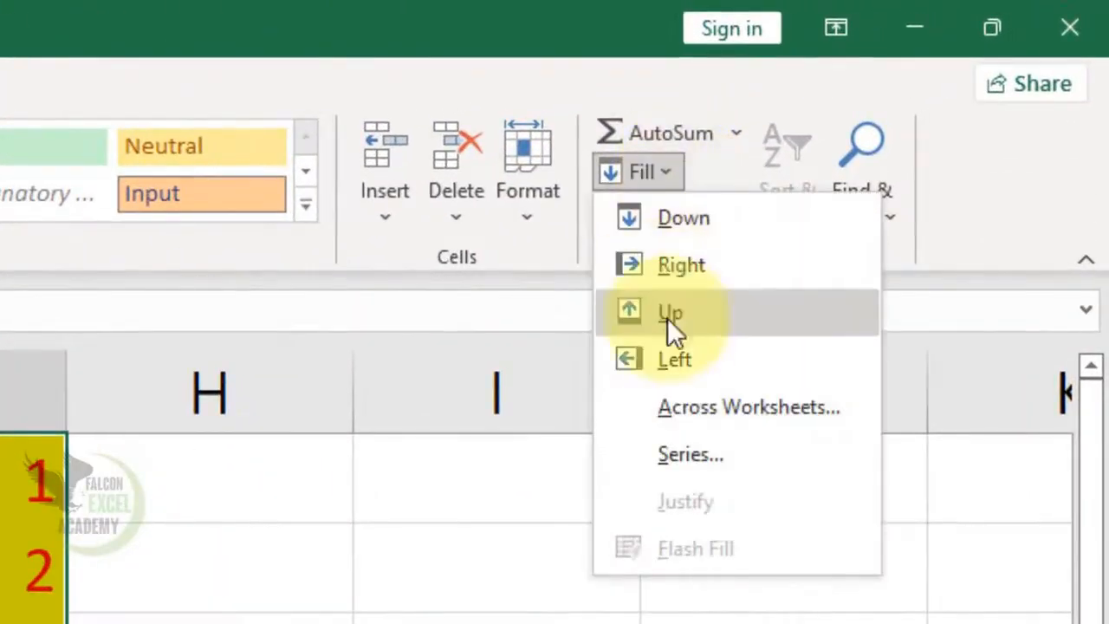
pyautogui.click(747, 404)
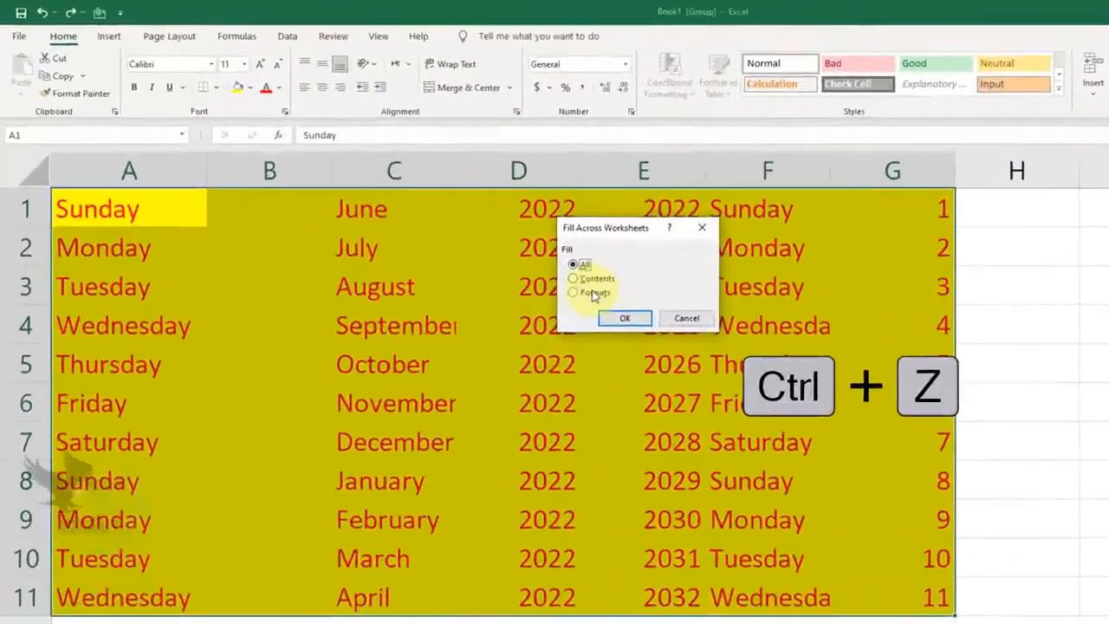
pyautogui.click(574, 292)
pyautogui.click(625, 318)
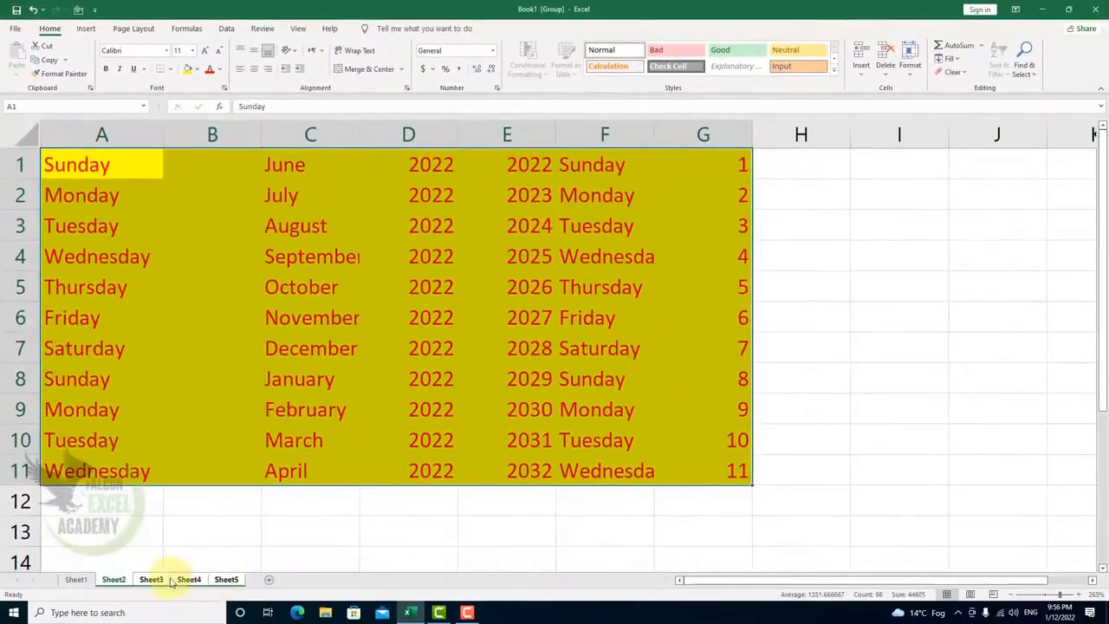
# Step: Check the formats-only copies on Sheet3, Sheet4 and Sheet5, and return to Sheet2
pyautogui.click(150, 578)
pyautogui.click(189, 578)
pyautogui.click(226, 579)
pyautogui.scroll(3, 270, 268)
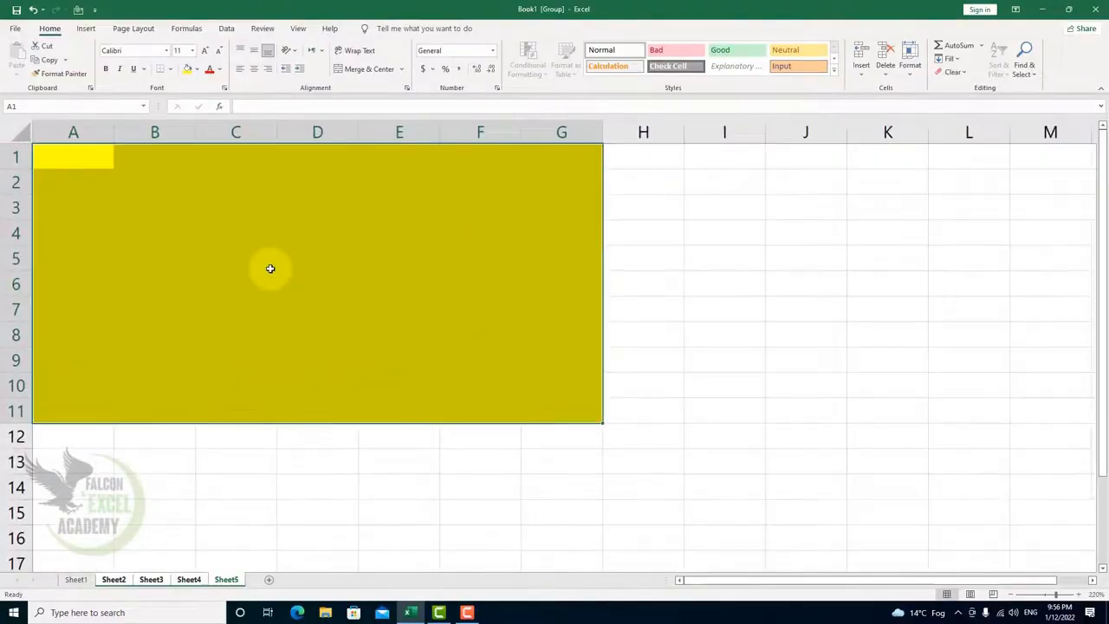
pyautogui.click(158, 583)
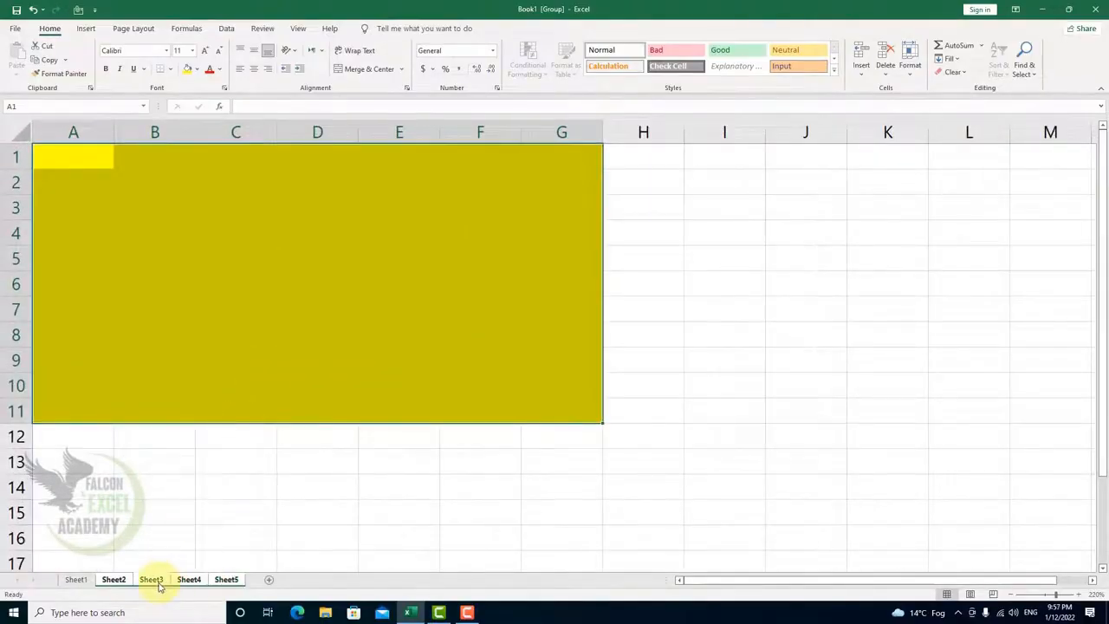
pyautogui.click(113, 579)
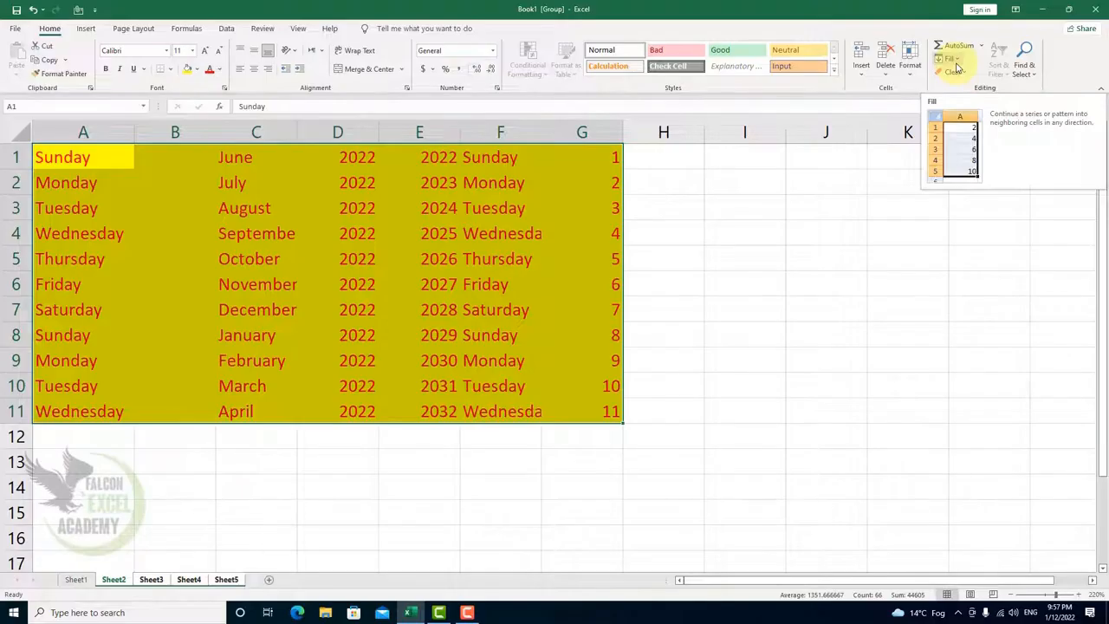
# Step: Remove Sheet3, Sheet4 and Sheet5 from the sheet group, leaving only Sheet2 selected, and deselect its data range
pyautogui.keyDown('ctrl'); pyautogui.click(226, 579); pyautogui.keyUp('ctrl')
pyautogui.keyDown('ctrl'); pyautogui.click(189, 578); pyautogui.keyUp('ctrl')
pyautogui.keyDown('ctrl'); pyautogui.click(151, 579); pyautogui.keyUp('ctrl')
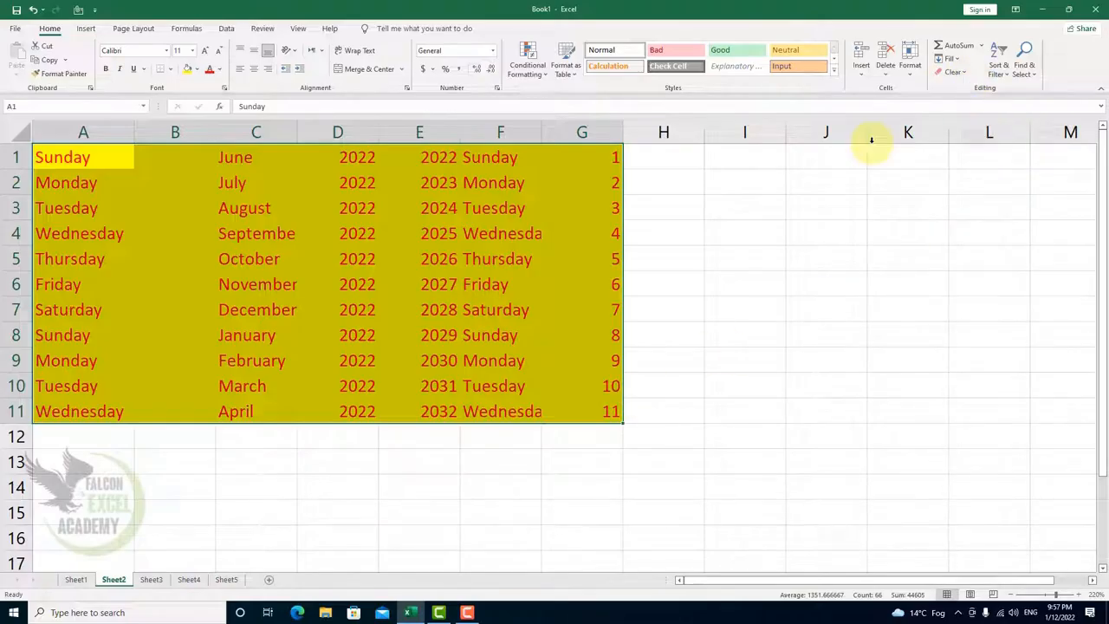
pyautogui.click(572, 258)
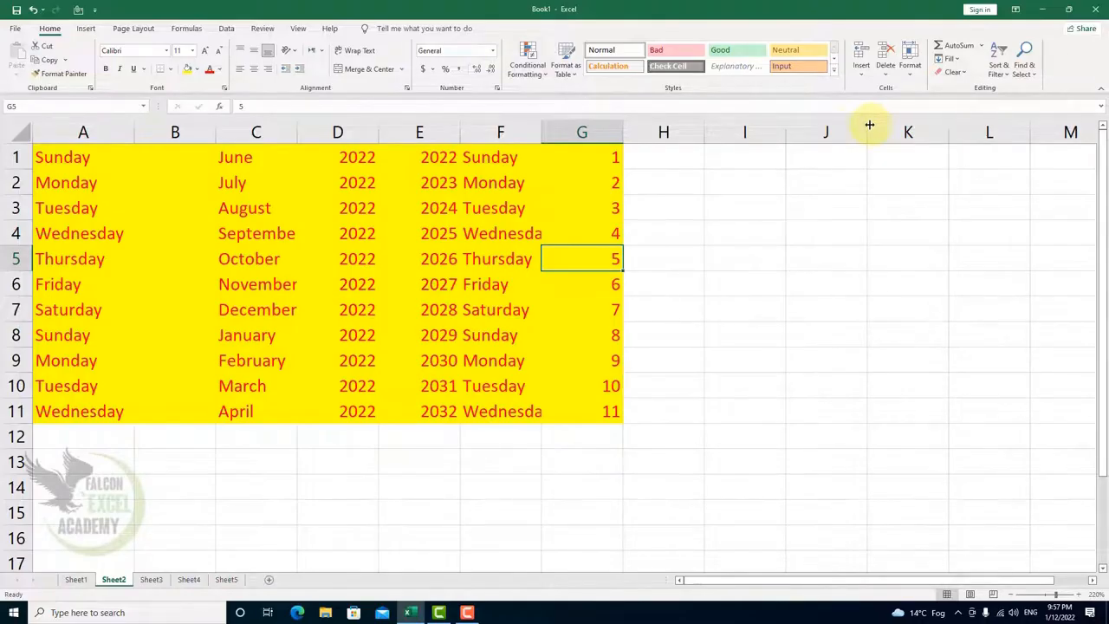
# Step: Try Clear All on A1:G11 of Sheet2, and undo it
pyautogui.moveTo(62, 158); pyautogui.dragTo(580, 369)
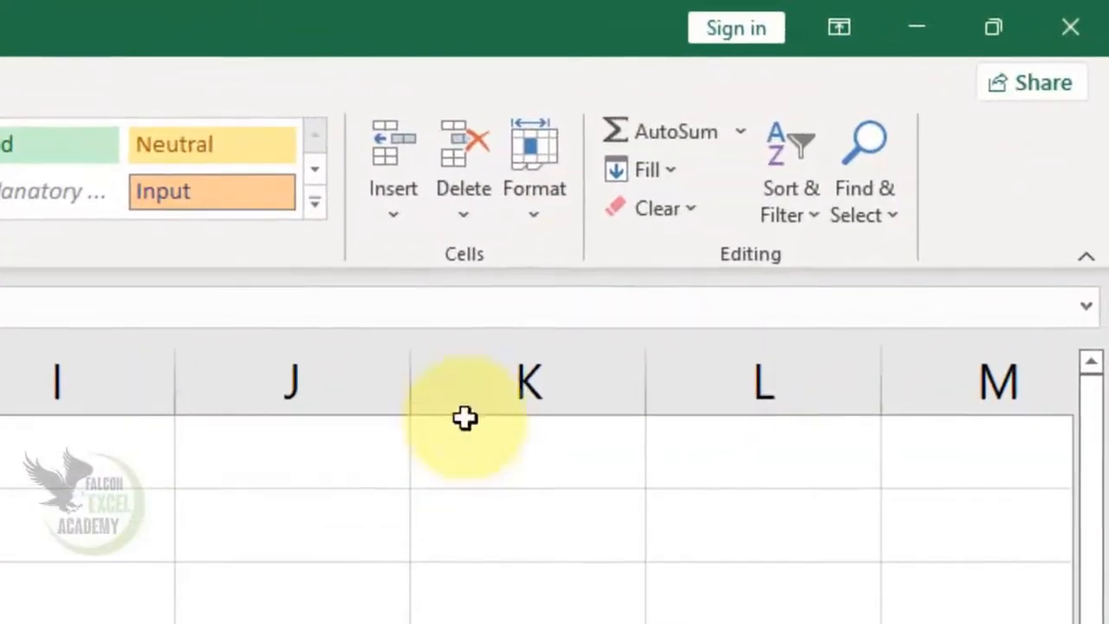
pyautogui.click(699, 215)
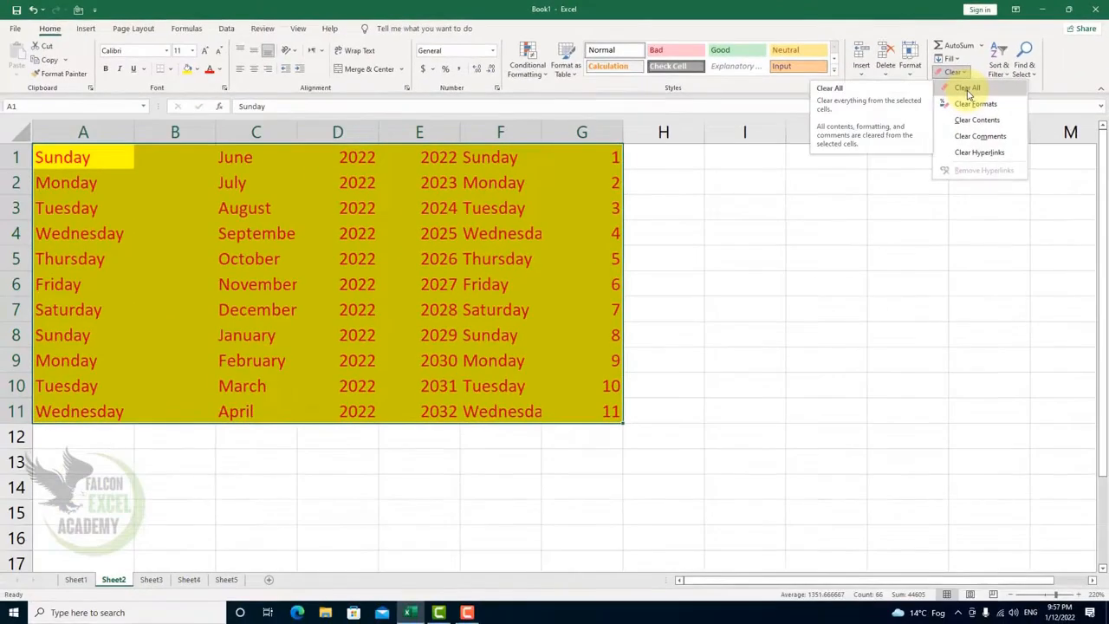
pyautogui.click(967, 90)
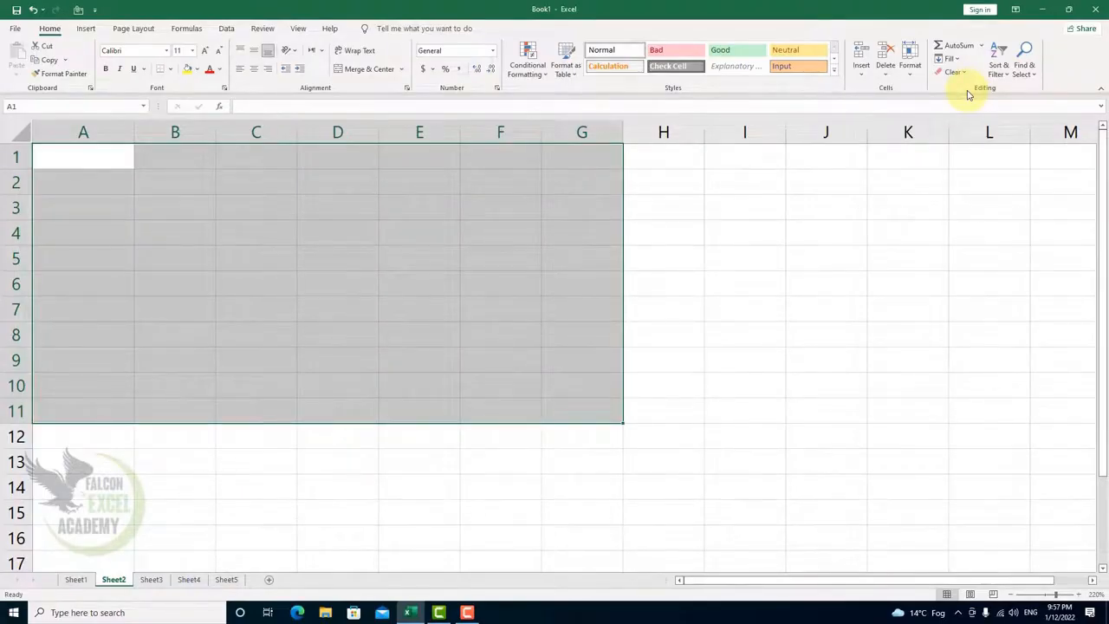
pyautogui.hotkey('ctrl', 'z')
# Step: Try clearing only the formats and then only the contents of A1:G11, undoing each clear
pyautogui.click(953, 72)
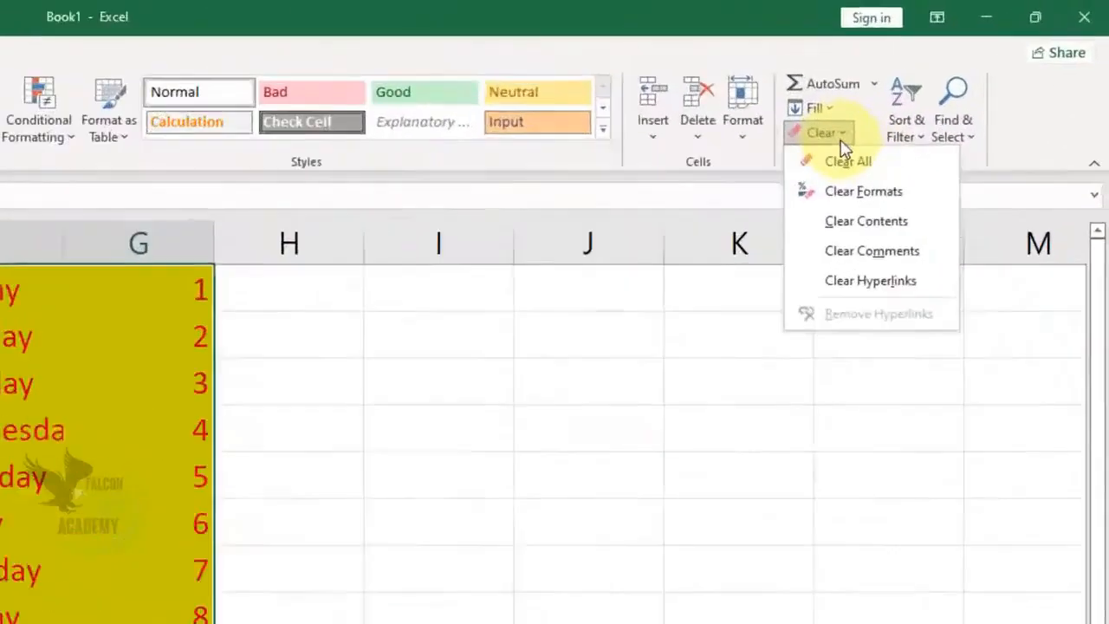
pyautogui.click(973, 103)
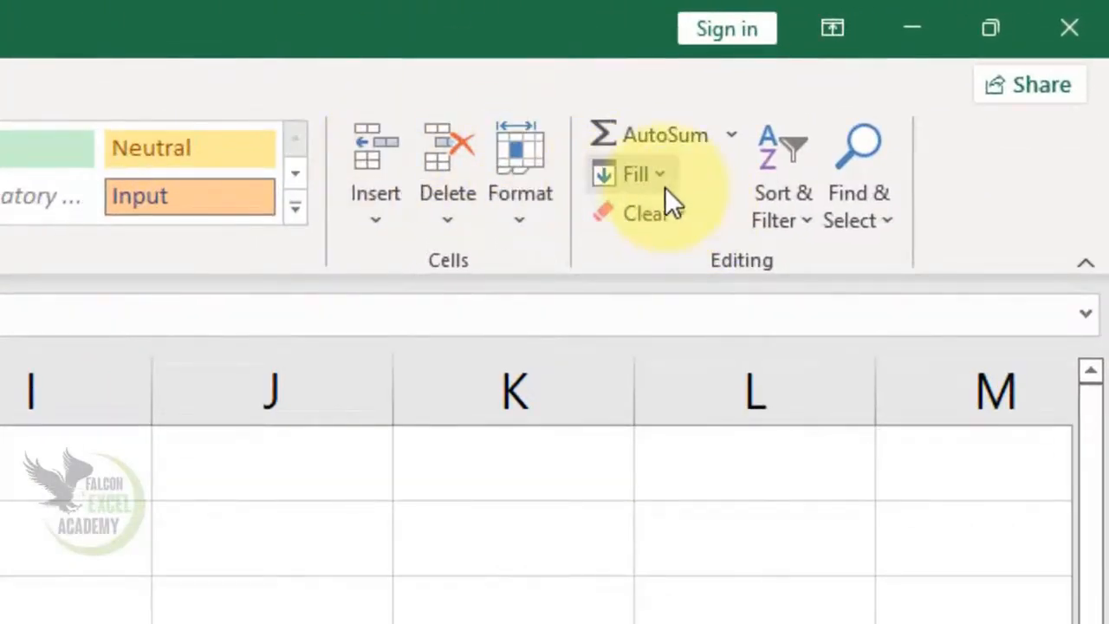
pyautogui.click(689, 212)
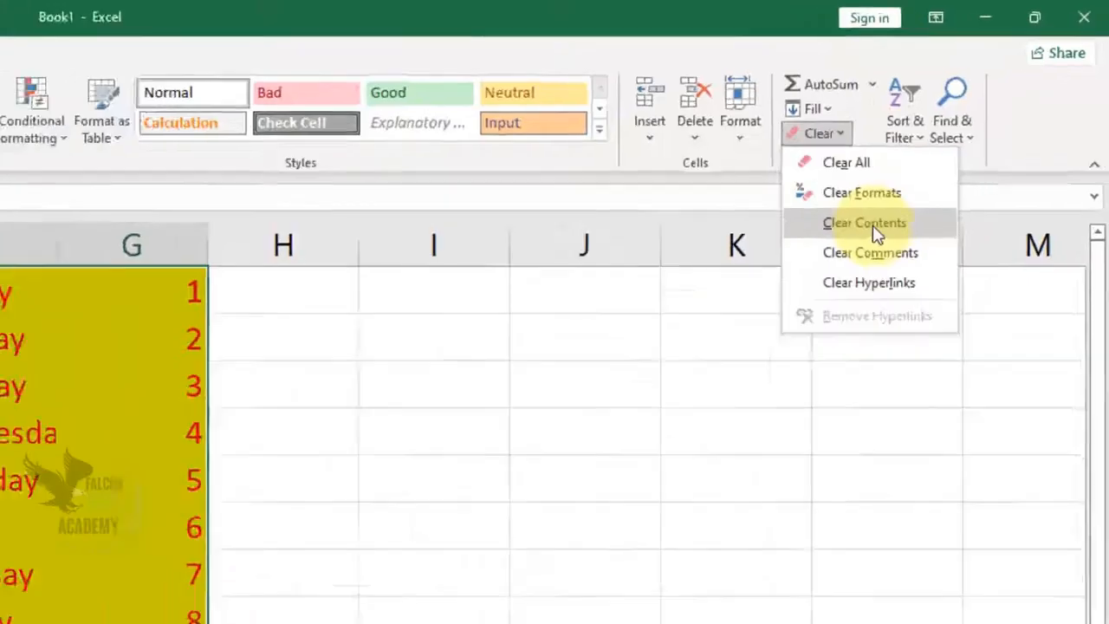
pyautogui.click(871, 227)
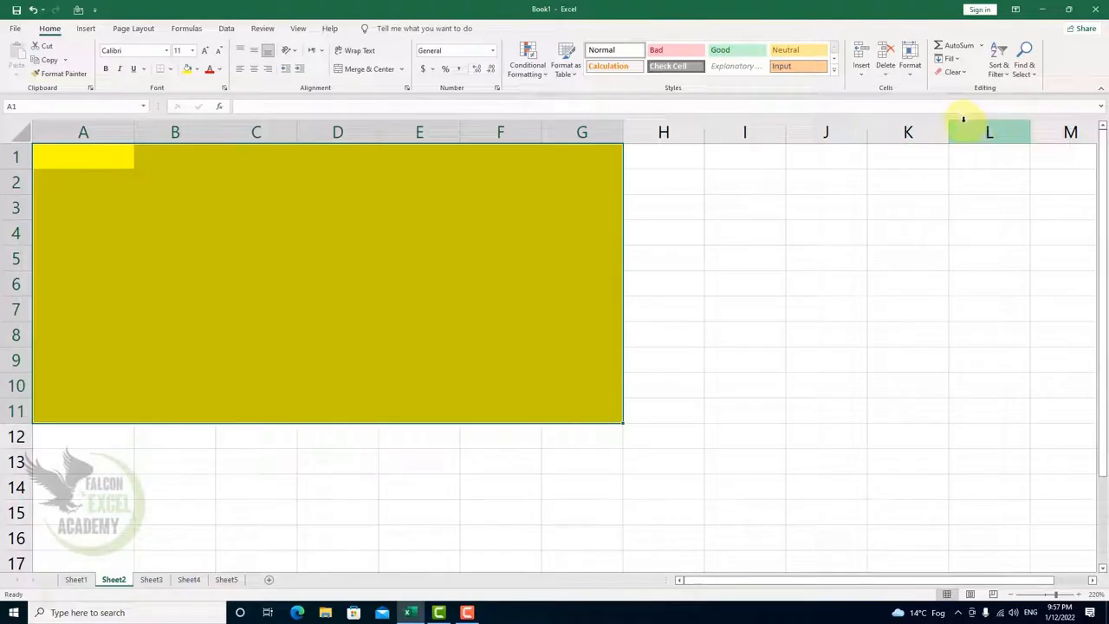
pyautogui.hotkey('ctrl', 'z')
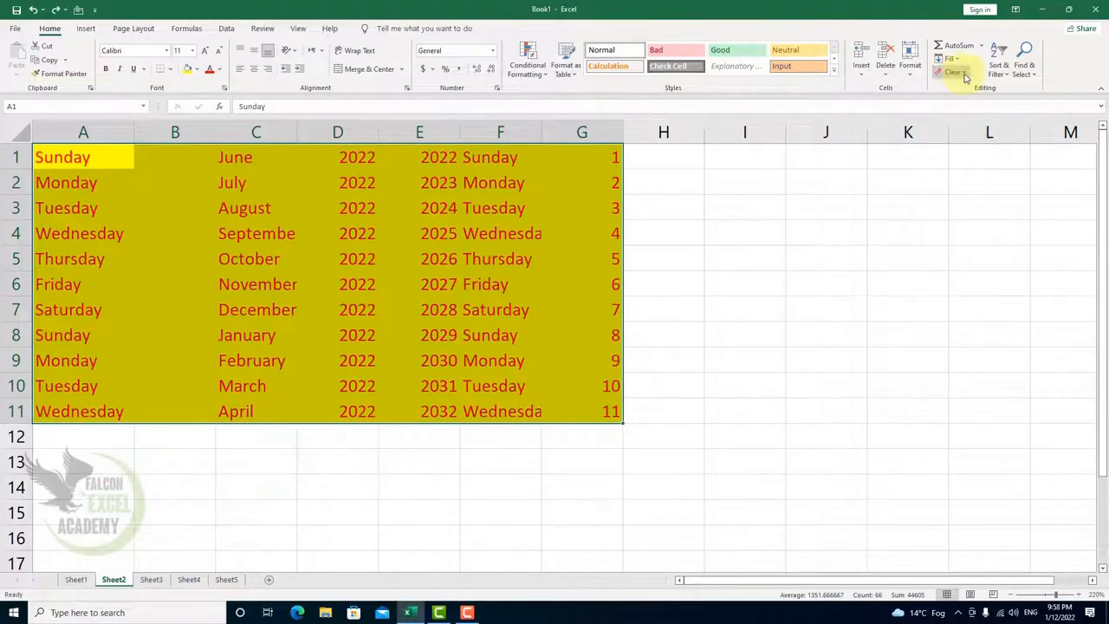
pyautogui.click(953, 72)
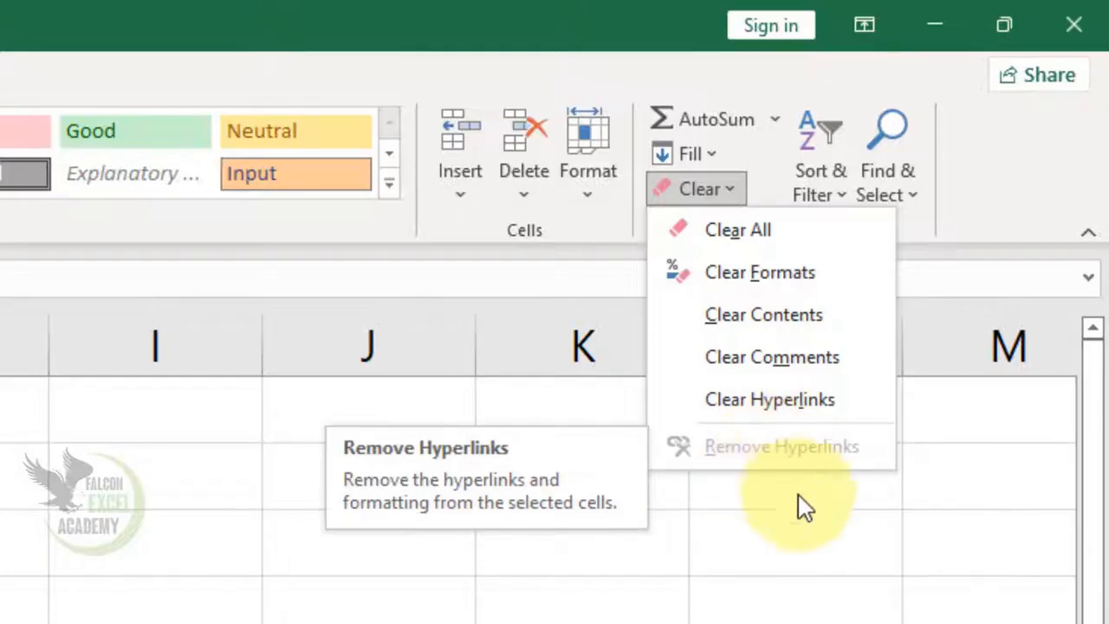
pyautogui.click(799, 568)
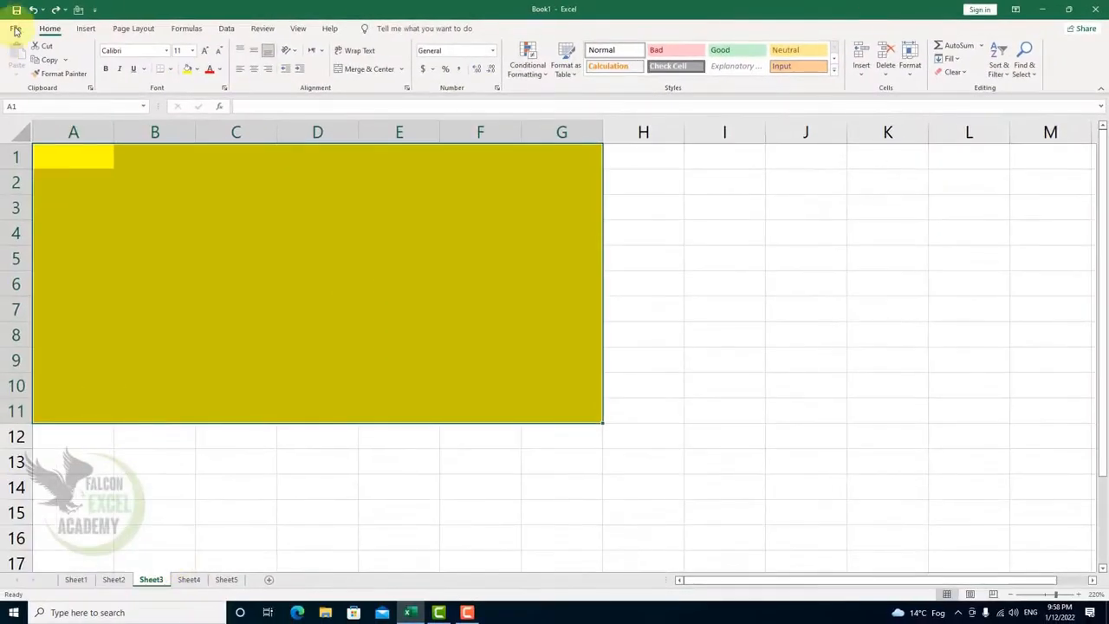
# Step: Create a new blank workbook for the sorting example
pyautogui.click(15, 30)
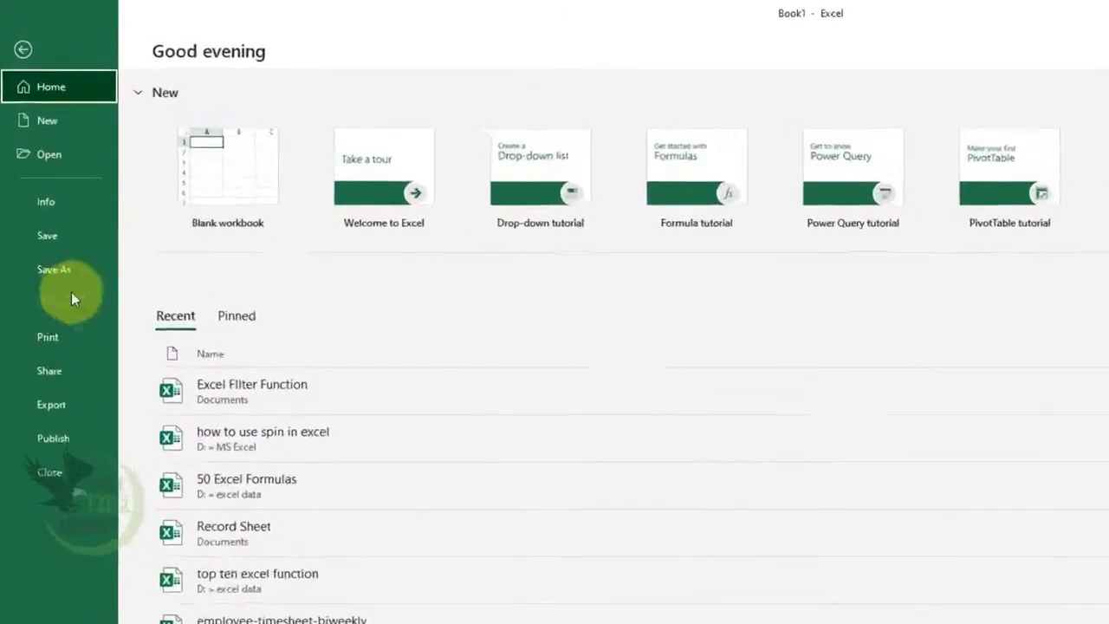
pyautogui.click(45, 88)
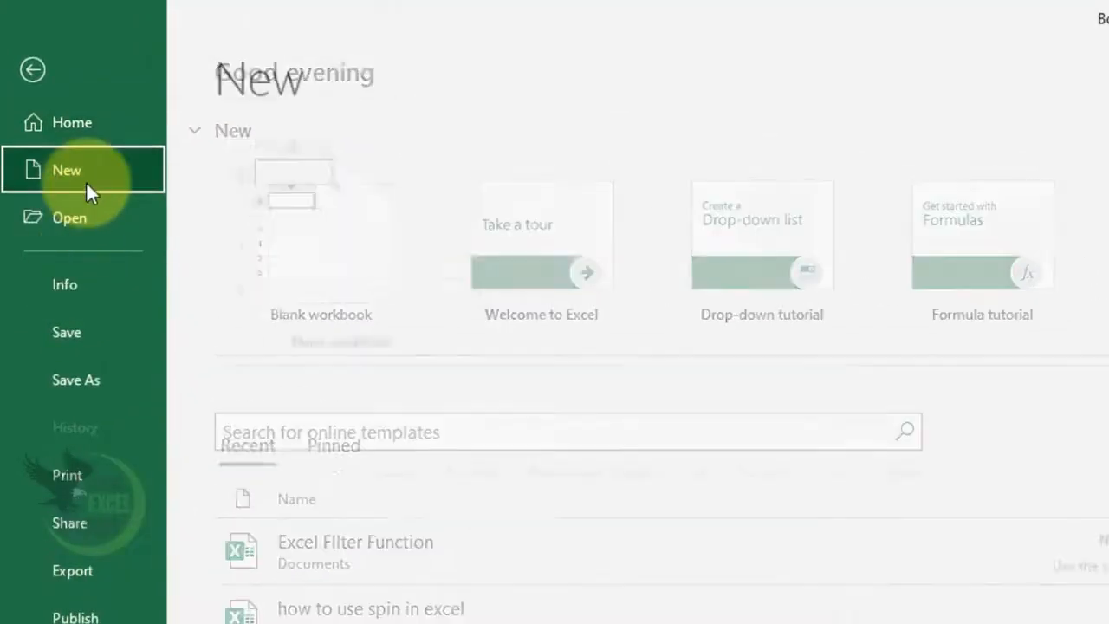
pyautogui.click(424, 234)
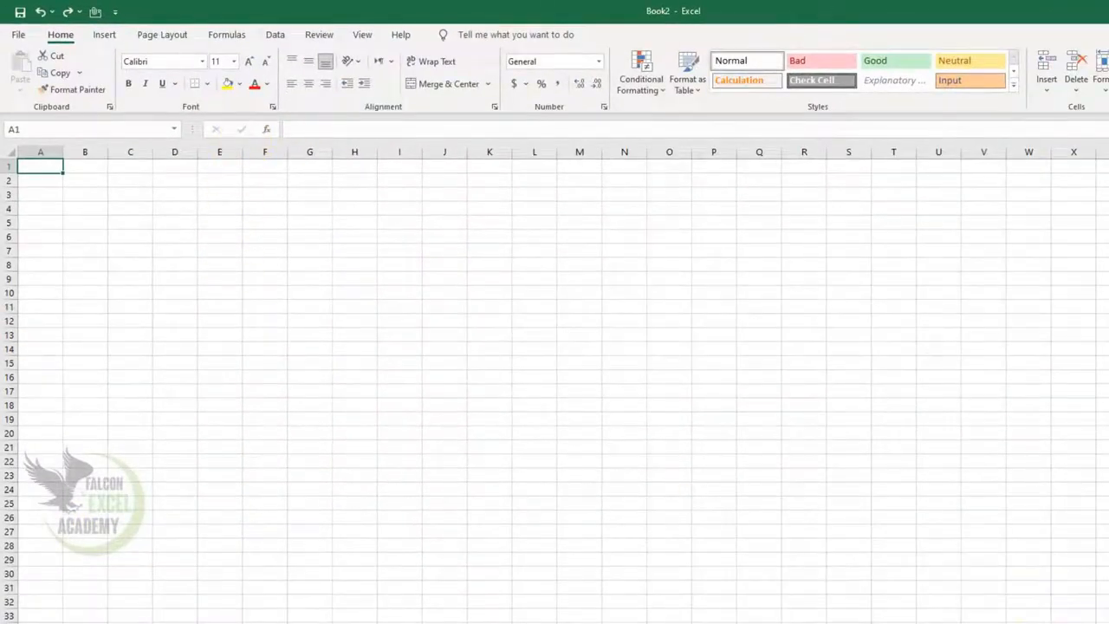
pyautogui.scroll(10, 554, 384)
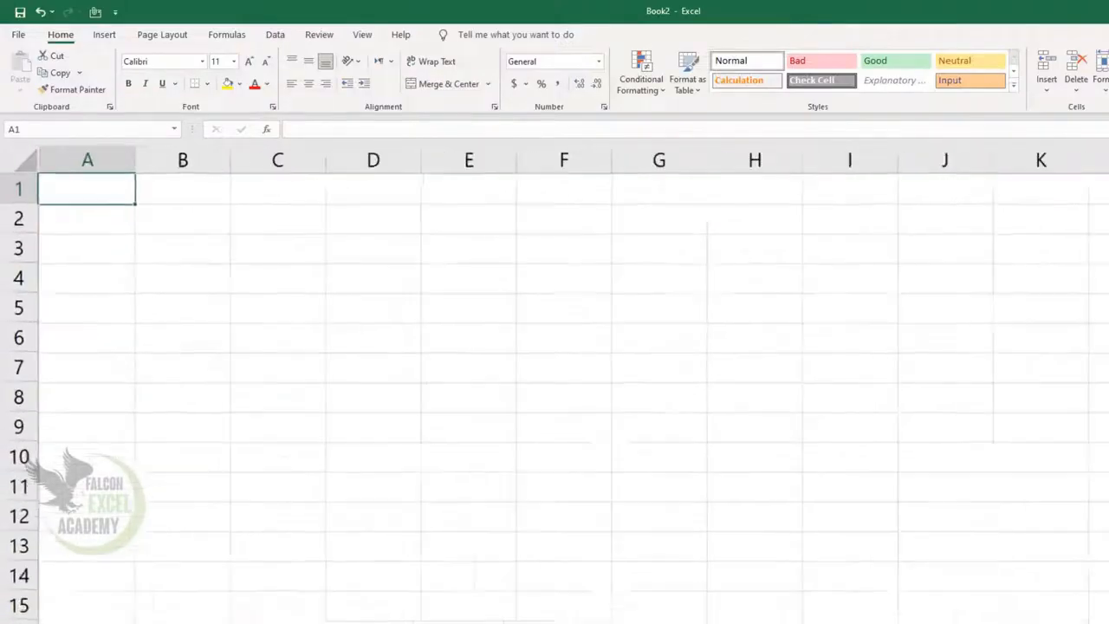
pyautogui.scroll(2, 537, 488)
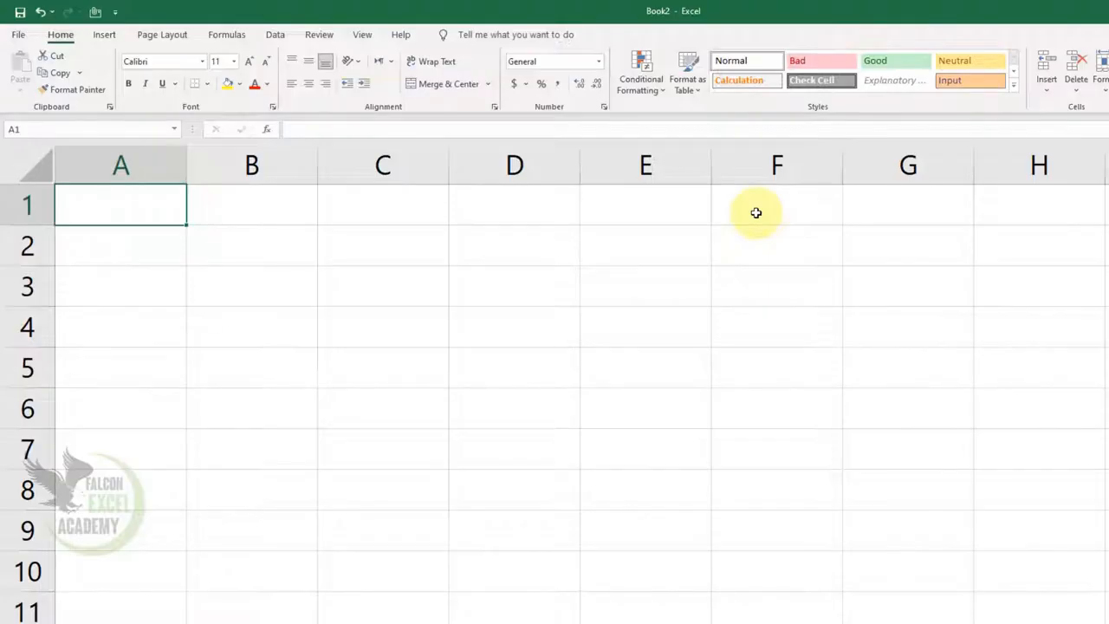
# Step: Enter a list of eleven sample first names in unsorted order in A1:A11, one per cell
pyautogui.write('Zahid')
pyautogui.press('Return')
pyautogui.write('Zeeshan')
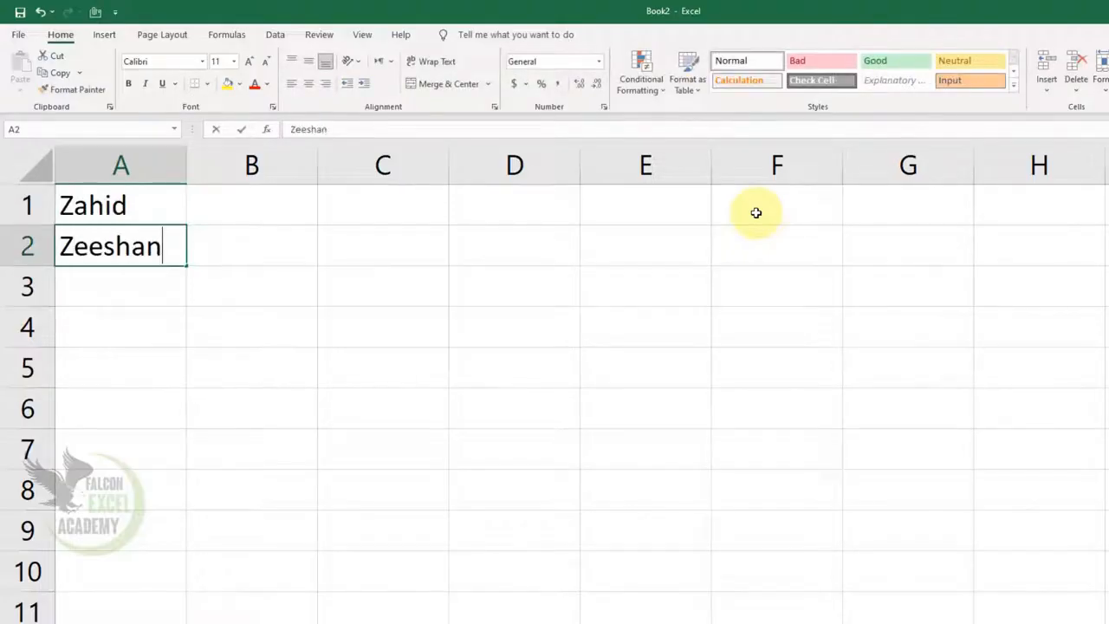
pyautogui.press('Return')
pyautogui.write('yasir')
pyautogui.press('Return')
pyautogui.write('umair')
pyautogui.press('Return')
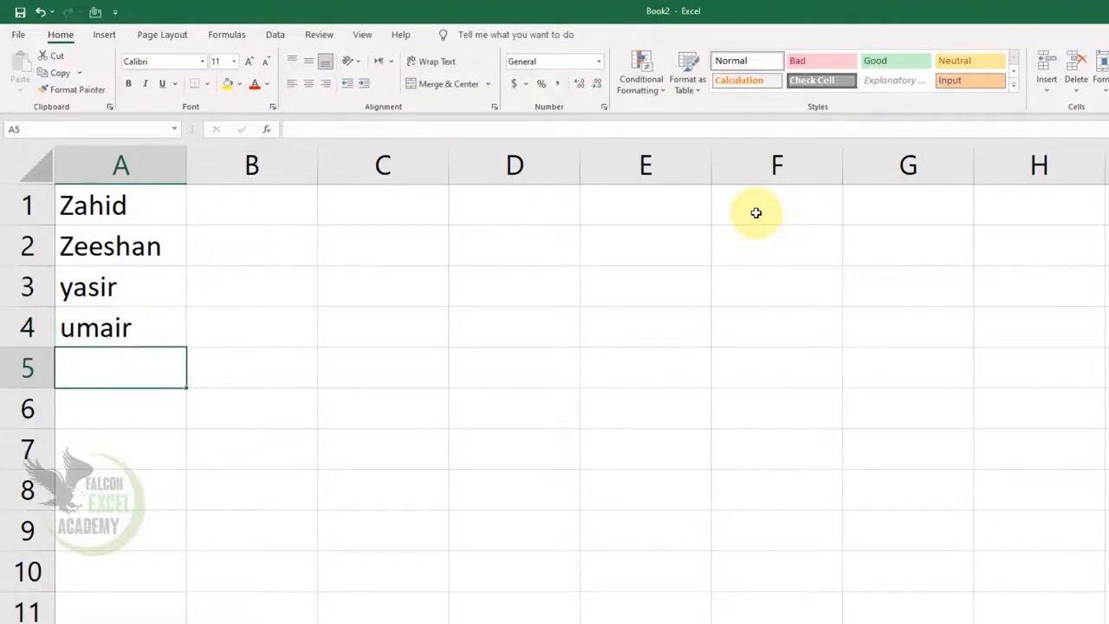
pyautogui.write('anil')
pyautogui.press('Return')
pyautogui.write('gopal')
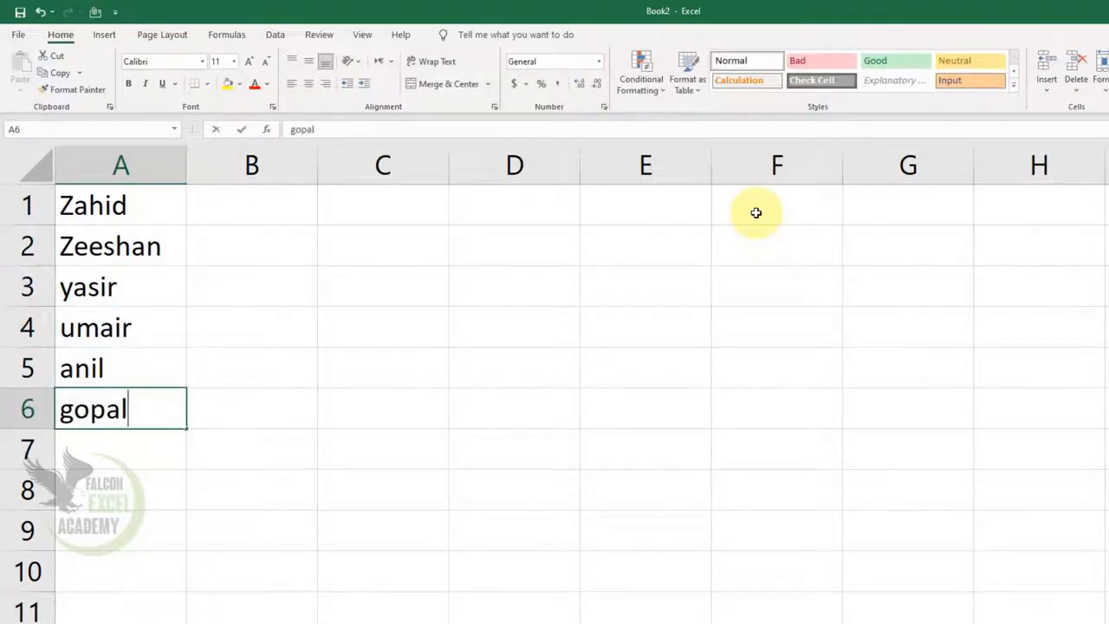
pyautogui.press('Return')
pyautogui.write('majid')
pyautogui.press('Return')
pyautogui.write('chand')
pyautogui.press('Return')
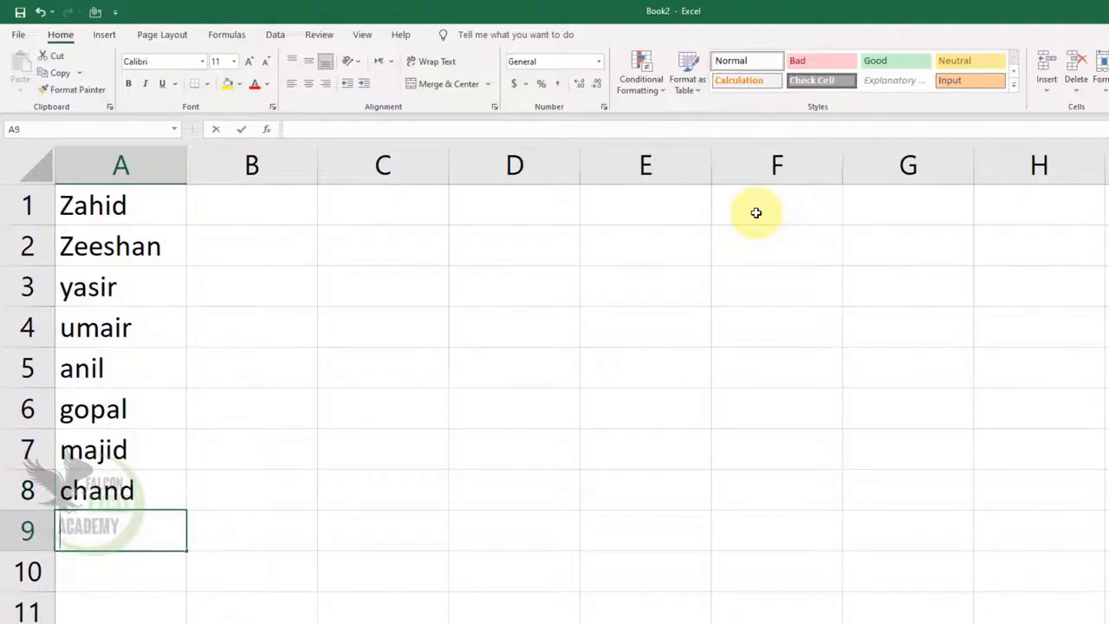
pyautogui.write('deepak')
pyautogui.press('Return')
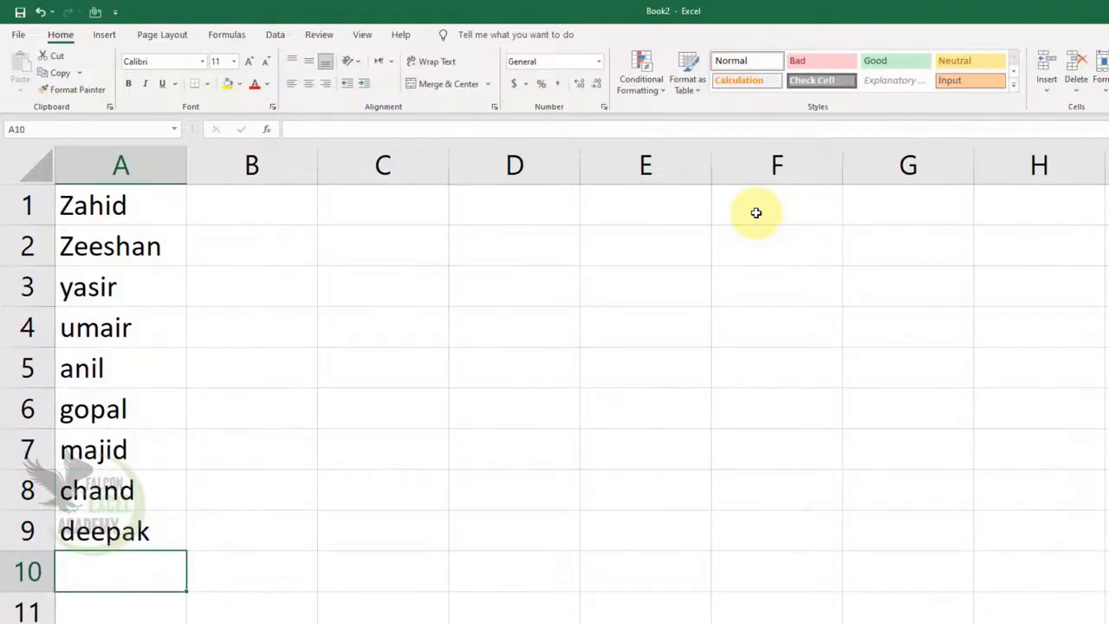
pyautogui.write('bashir')
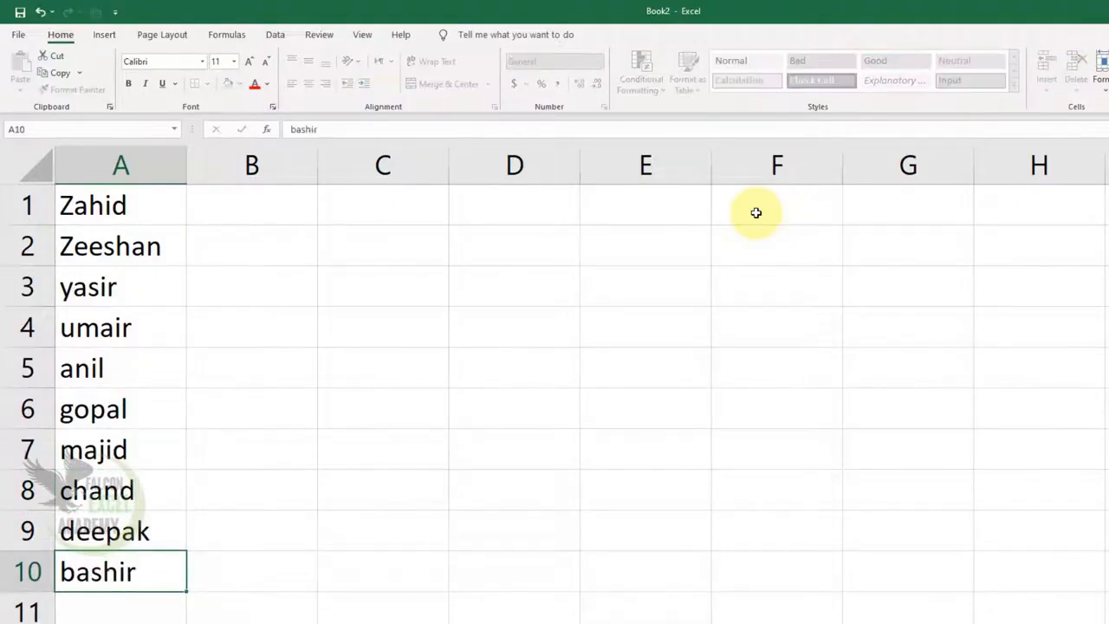
pyautogui.press('Return')
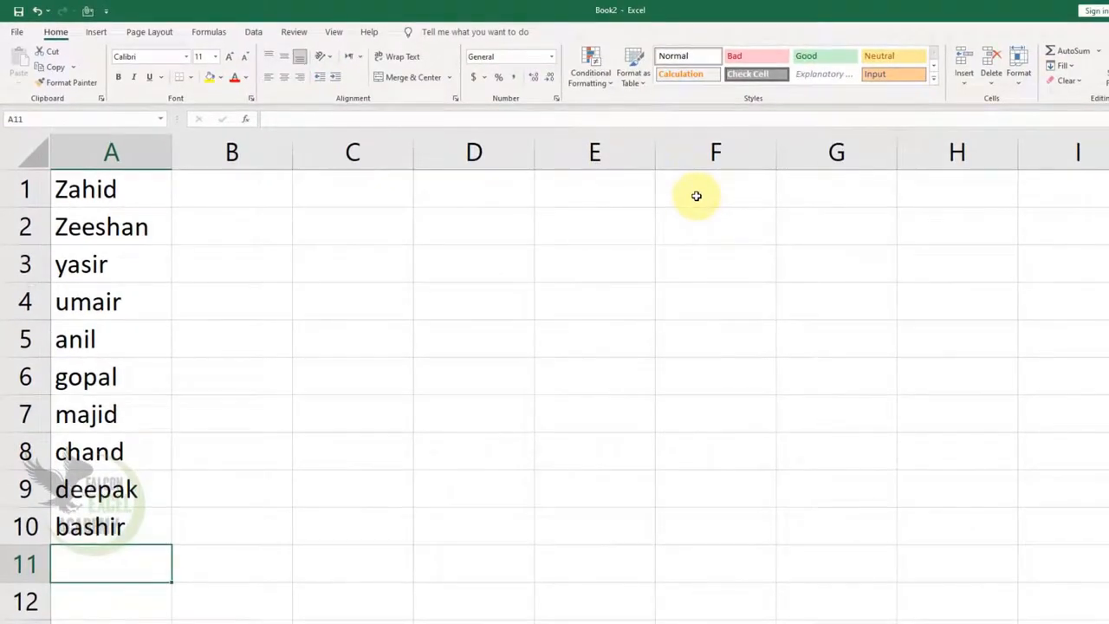
pyautogui.write('basit')
pyautogui.press('Return')
pyautogui.write('ch')
pyautogui.press('BackSpace')
pyautogui.press('BackSpace')
pyautogui.press('BackSpace')
pyautogui.click(438, 395)
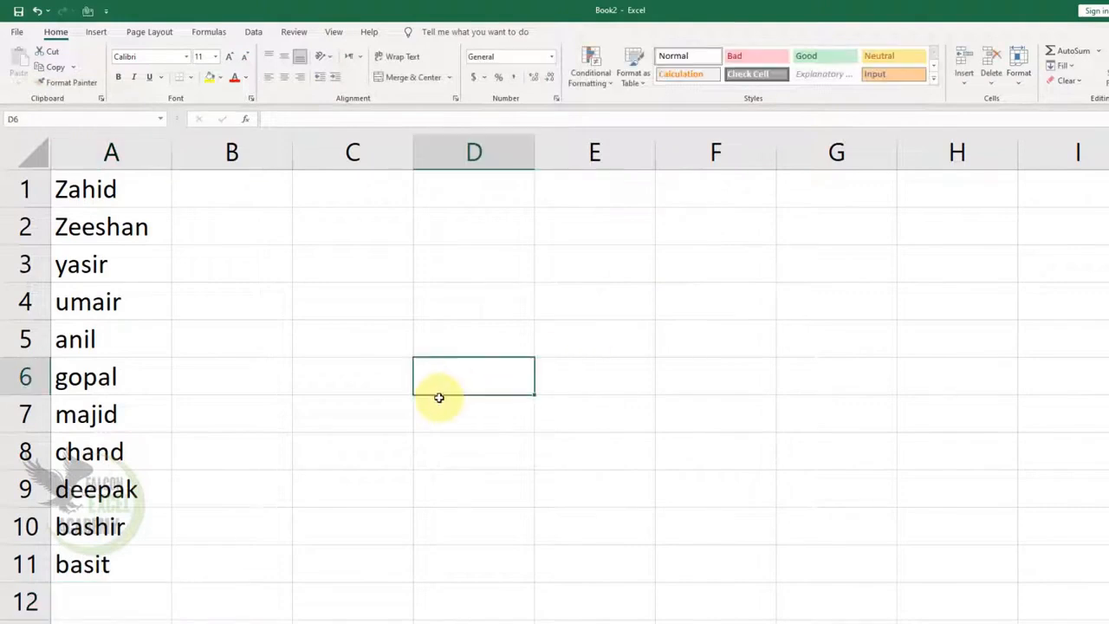
# Step: Sort the names in A1:A11 from A to Z
pyautogui.moveTo(138, 201); pyautogui.dragTo(131, 568)
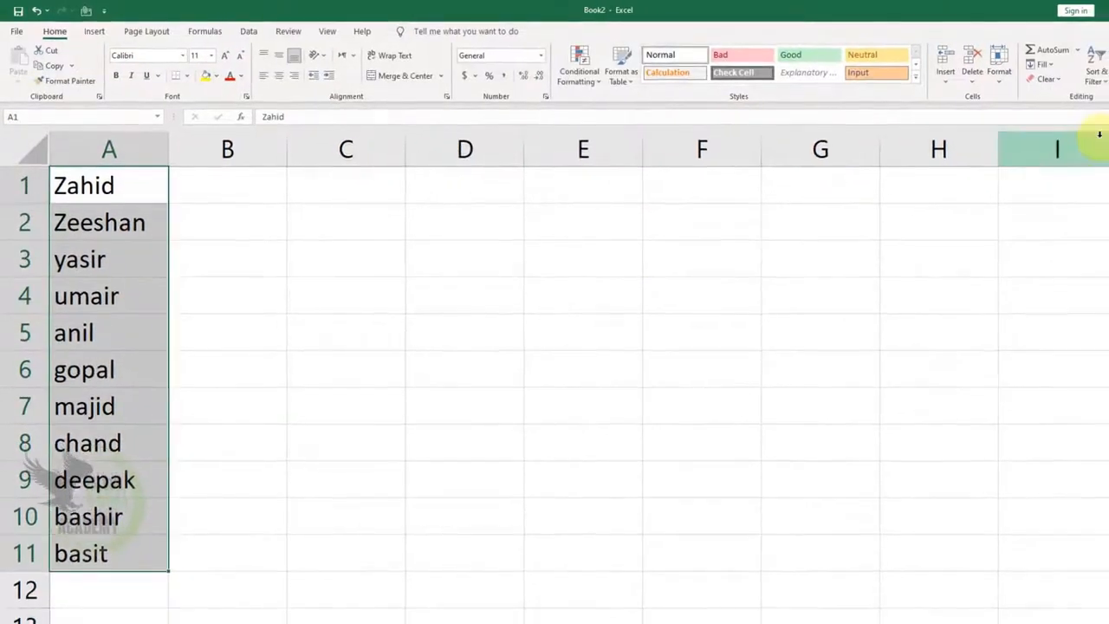
pyautogui.click(1107, 70)
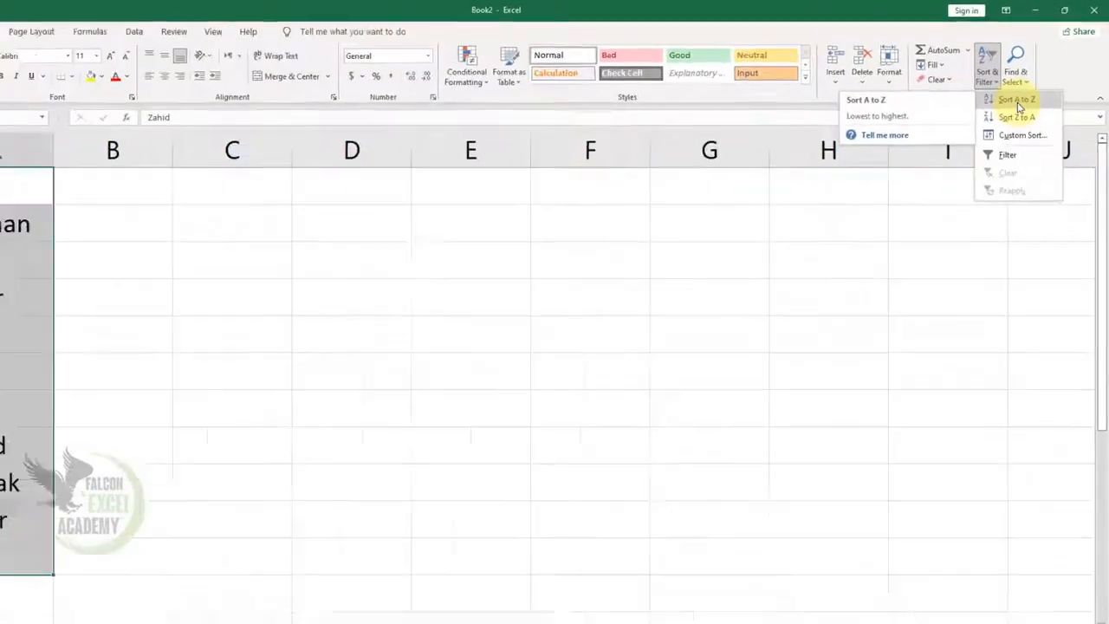
pyautogui.click(921, 209)
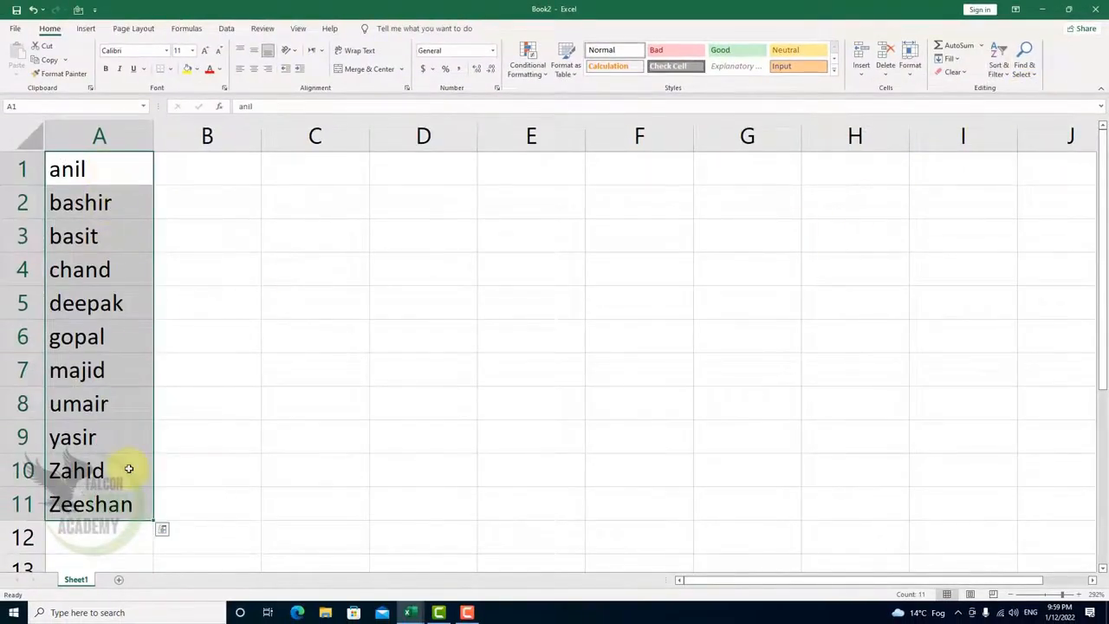
# Step: Try sorting the names in A1:A11 from Z to A
pyautogui.click(999, 63)
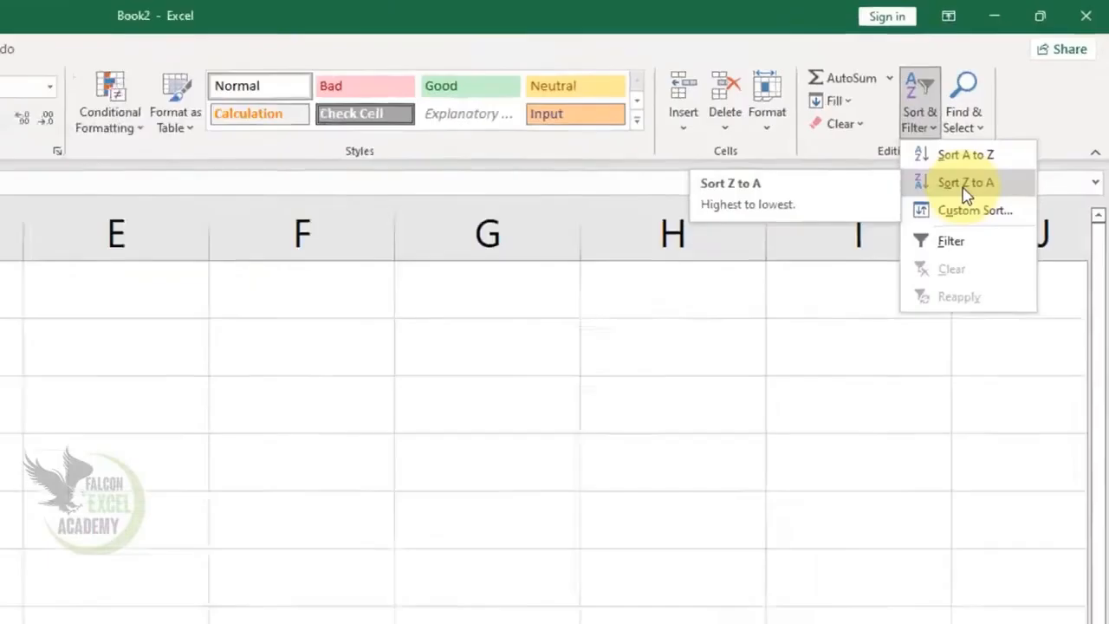
pyautogui.click(976, 168)
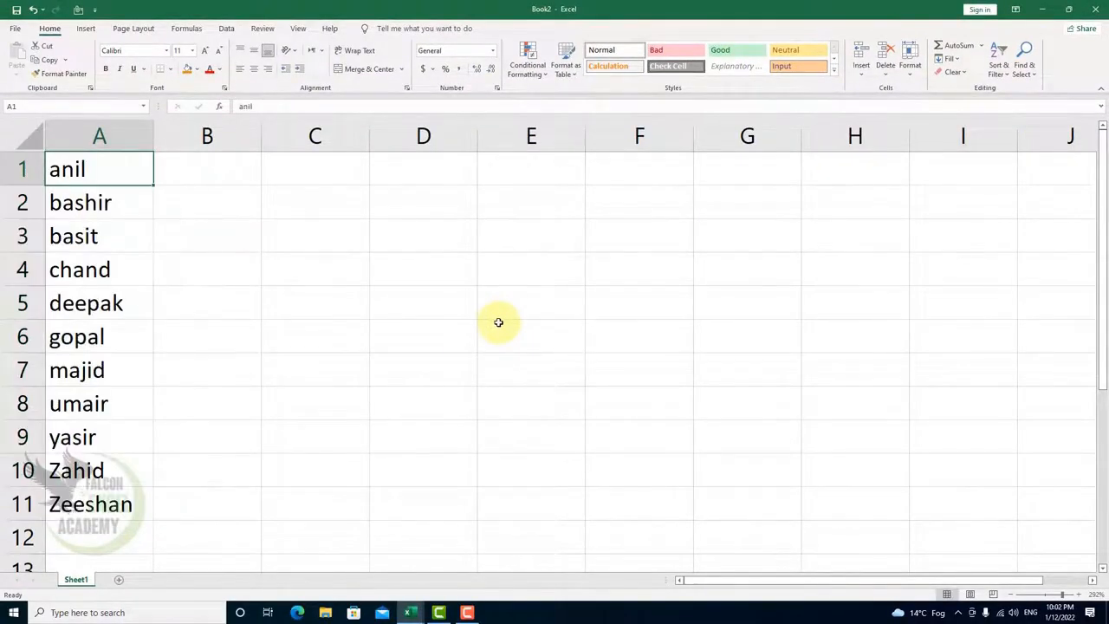
# Step: Enter the numbers 9, 5, 4, 6, 2, 3, 0, 1, 5, 4 and 6 in B1:B11 beside the names
pyautogui.click(192, 167)
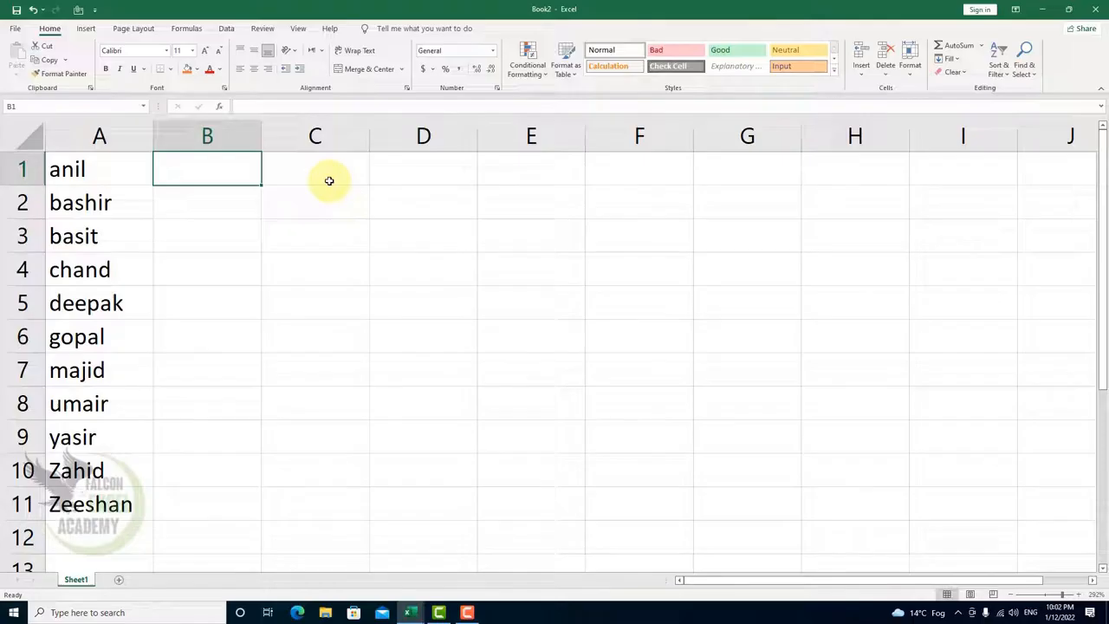
pyautogui.write('9')
pyautogui.press('Return')
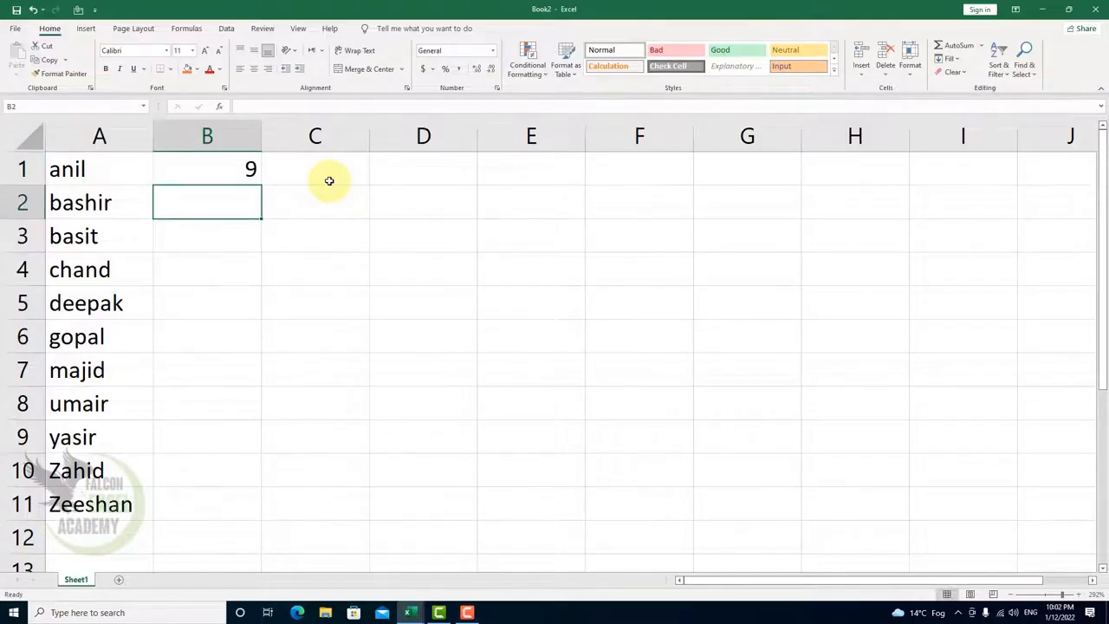
pyautogui.write('5')
pyautogui.press('Return')
pyautogui.write('4')
pyautogui.hotkey('ctrl', 'Return')
pyautogui.press('Return')
pyautogui.write('6')
pyautogui.press('Return')
pyautogui.write('2')
pyautogui.press('Return')
pyautogui.write('3')
pyautogui.press('Return')
pyautogui.write('0')
pyautogui.press('Return')
pyautogui.write('1')
pyautogui.press('Return')
pyautogui.write('5')
pyautogui.press('Return')
pyautogui.write('4')
pyautogui.press('Return')
pyautogui.write('6')
pyautogui.press('Return')
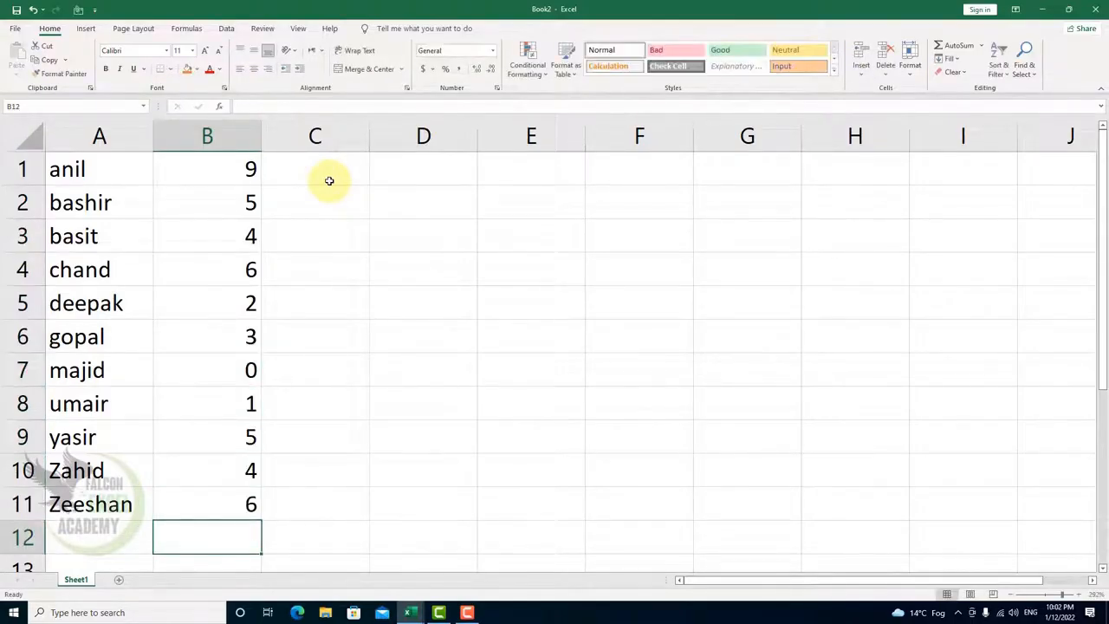
# Step: Custom sort A1:B11 by Column B on cell values, from smallest to largest
pyautogui.moveTo(124, 170); pyautogui.dragTo(221, 496)
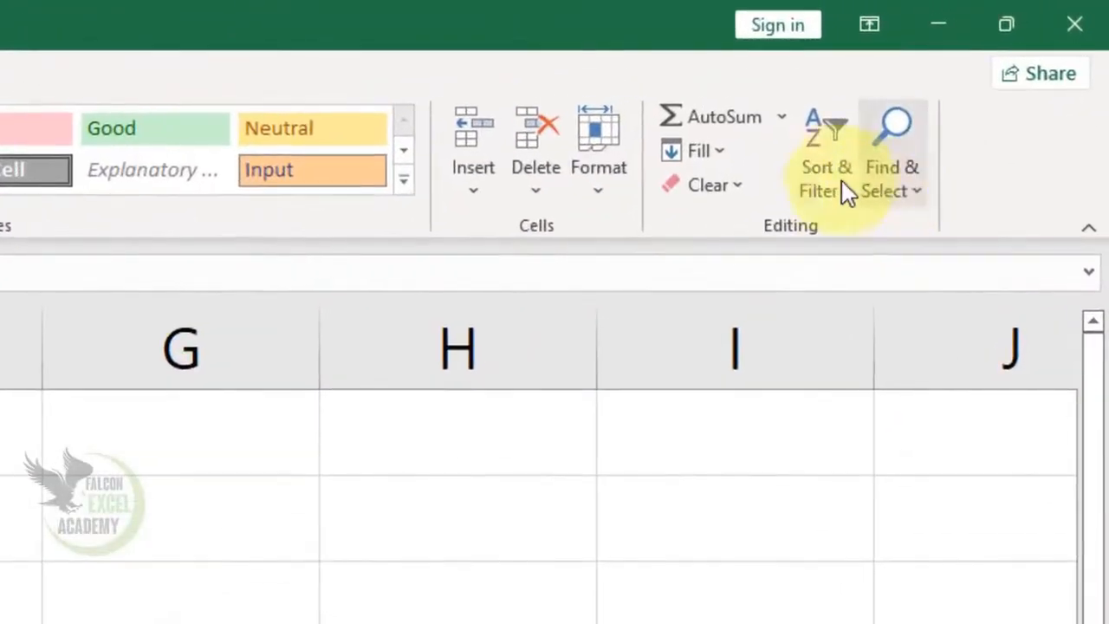
pyautogui.click(996, 68)
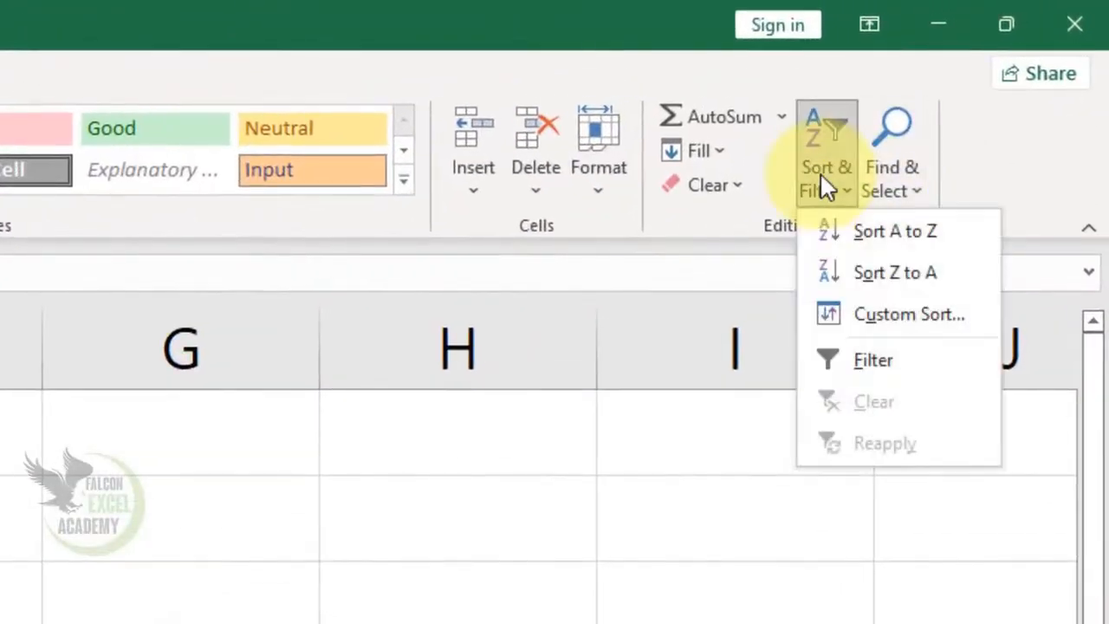
pyautogui.click(877, 319)
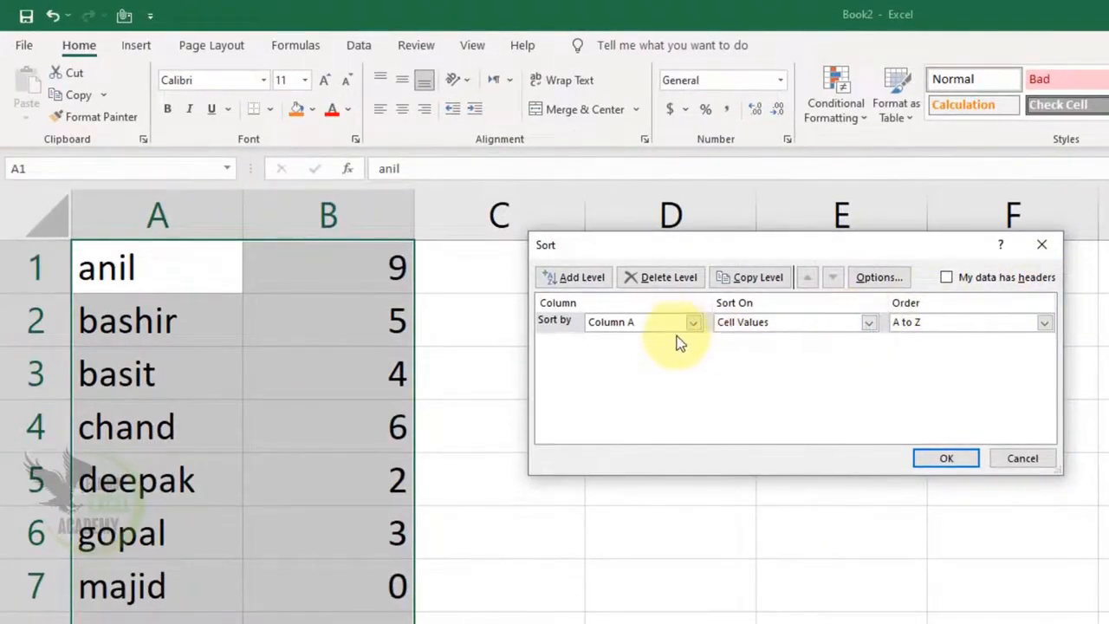
pyautogui.click(612, 322)
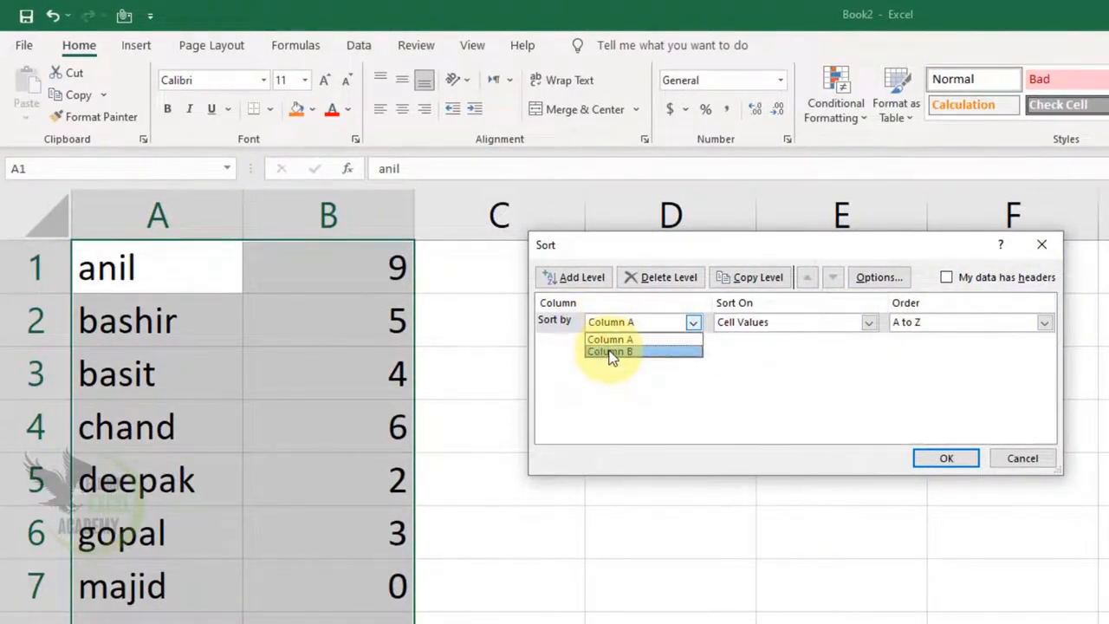
pyautogui.click(624, 351)
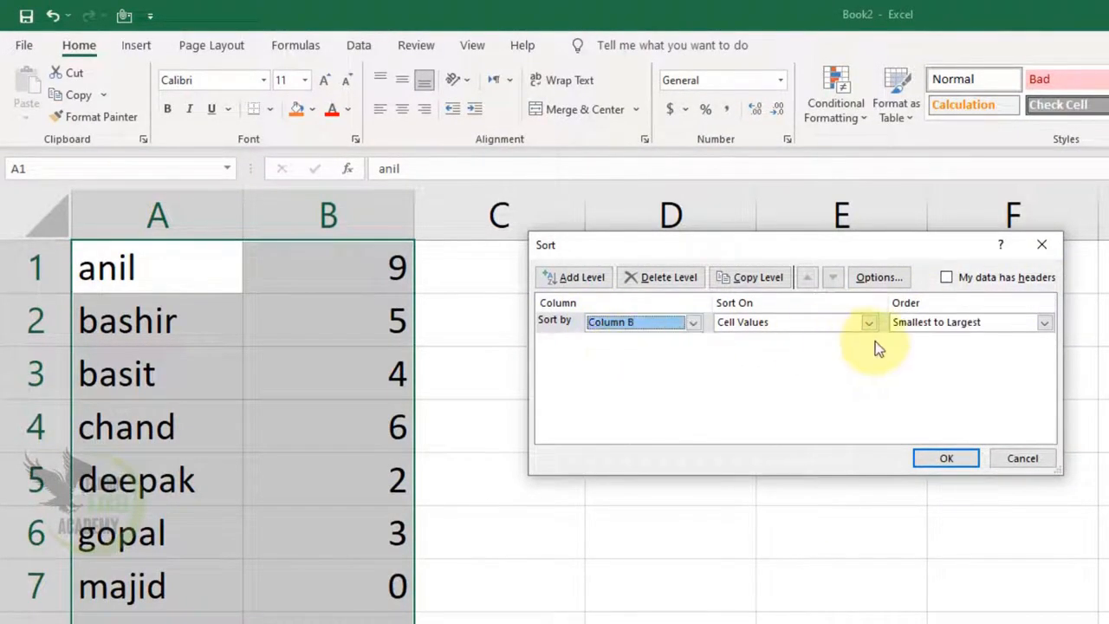
pyautogui.click(948, 325)
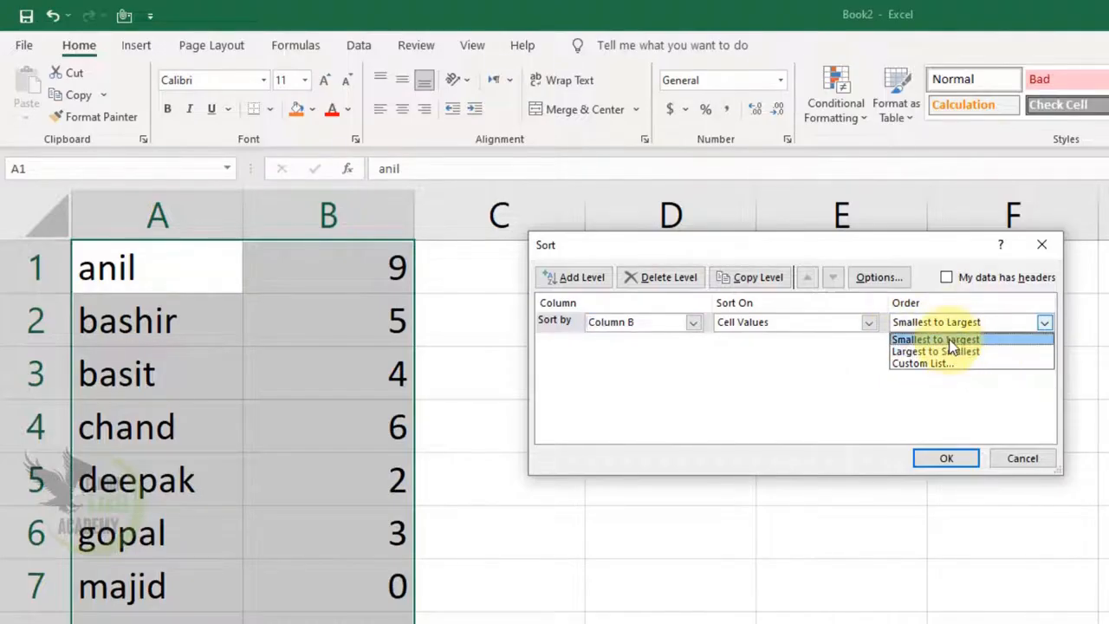
pyautogui.click(949, 341)
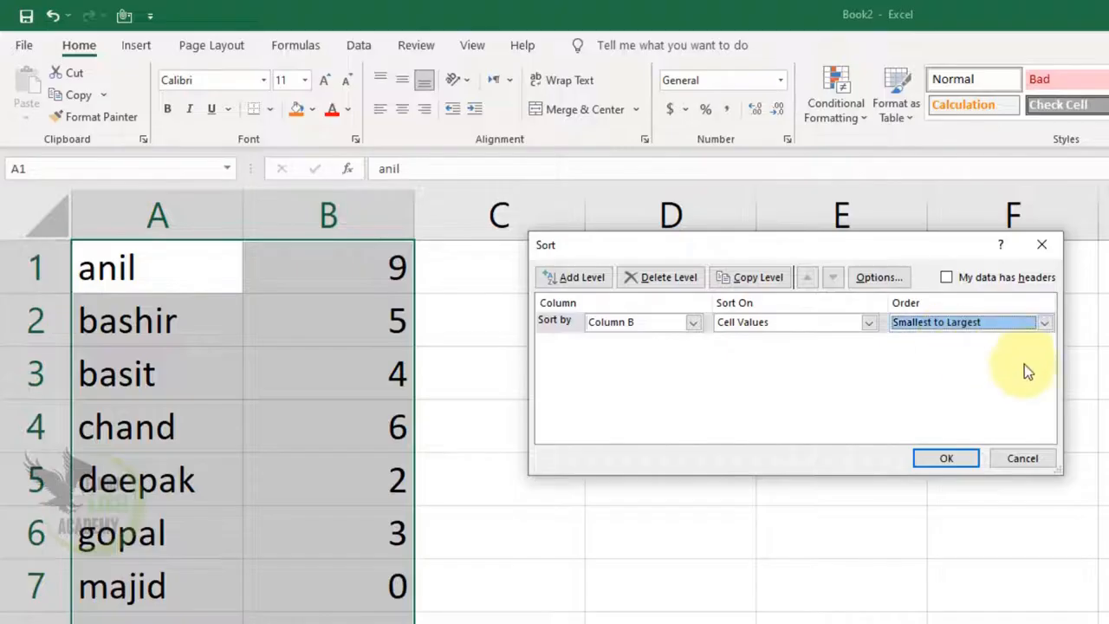
pyautogui.click(948, 458)
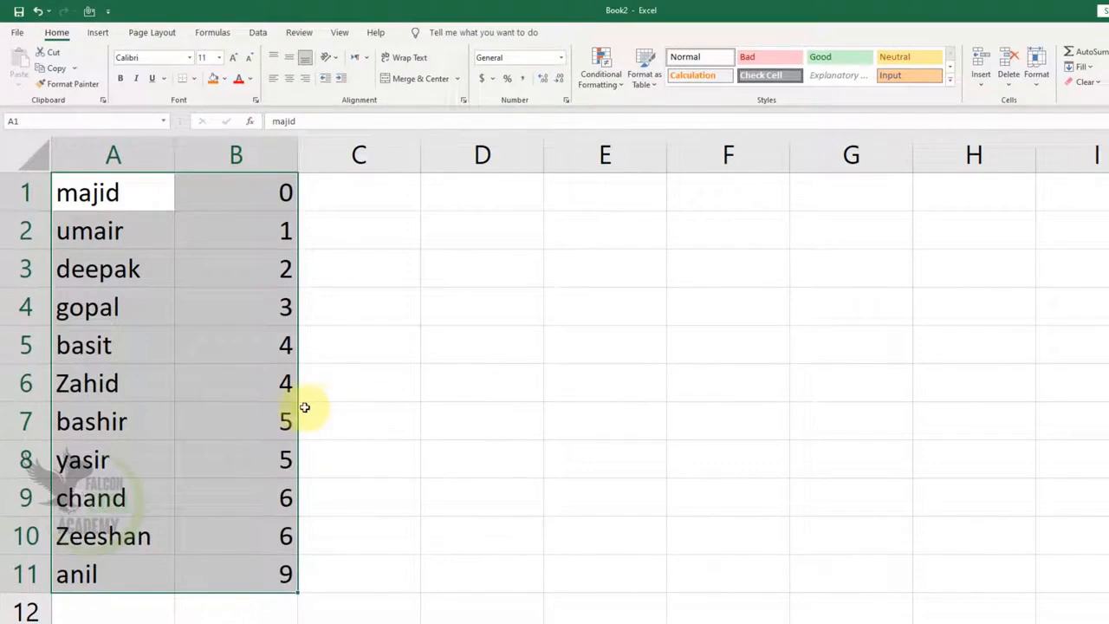
# Step: Fill cell A2 with yellow and cells A4, A6 and A9 with light blue
pyautogui.click(398, 580)
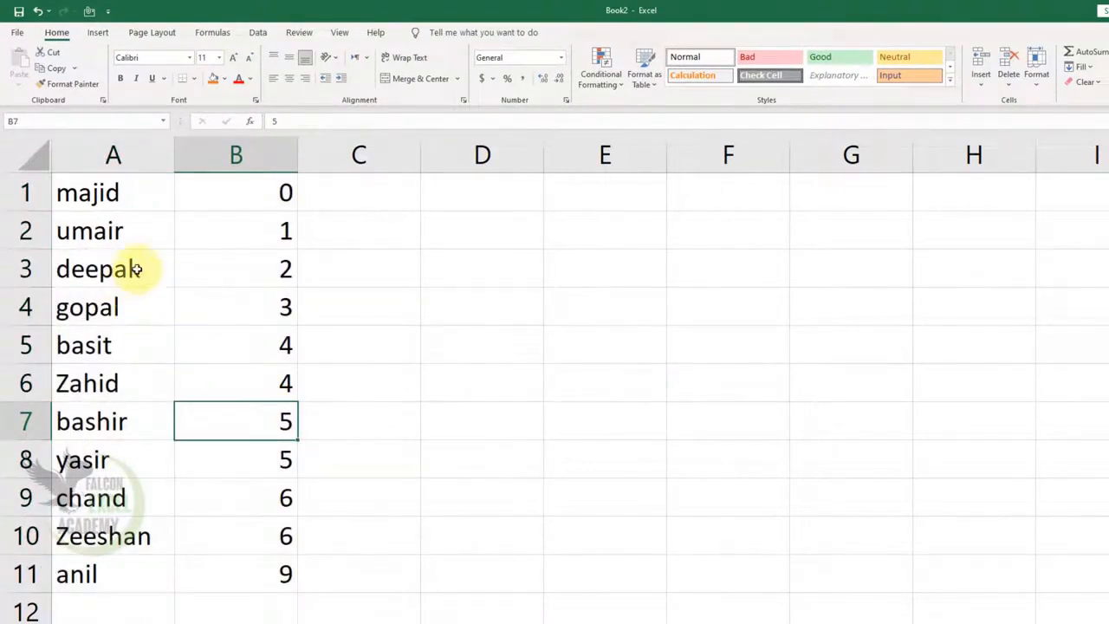
pyautogui.click(142, 238)
pyautogui.click(223, 79)
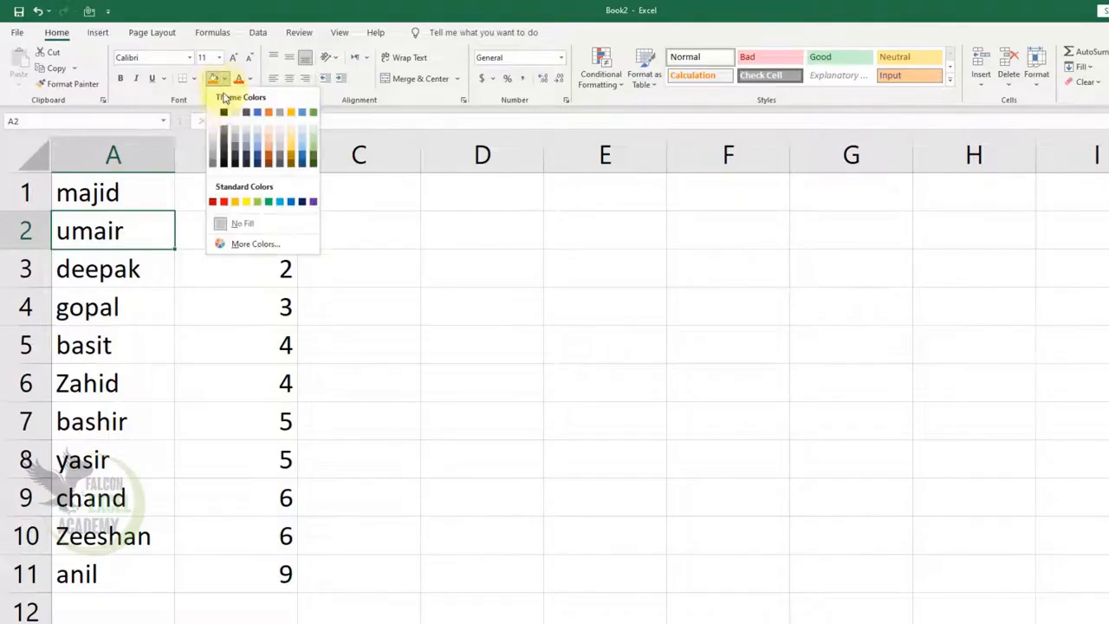
pyautogui.click(246, 201)
pyautogui.click(170, 299)
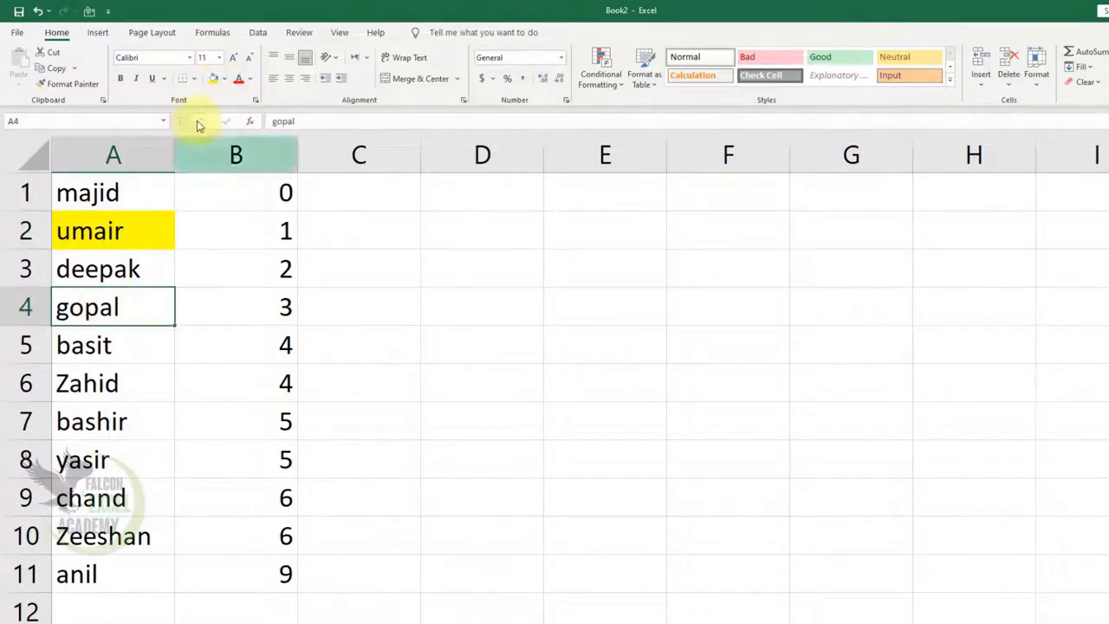
pyautogui.click(225, 79)
pyautogui.click(283, 201)
pyautogui.click(124, 384)
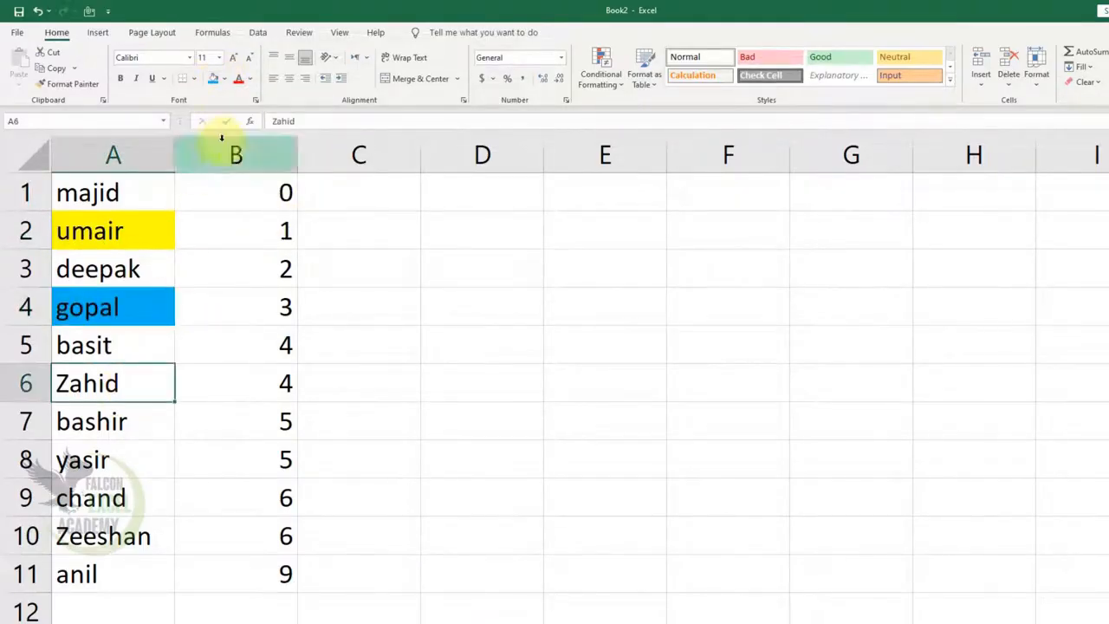
pyautogui.click(213, 79)
pyautogui.click(130, 496)
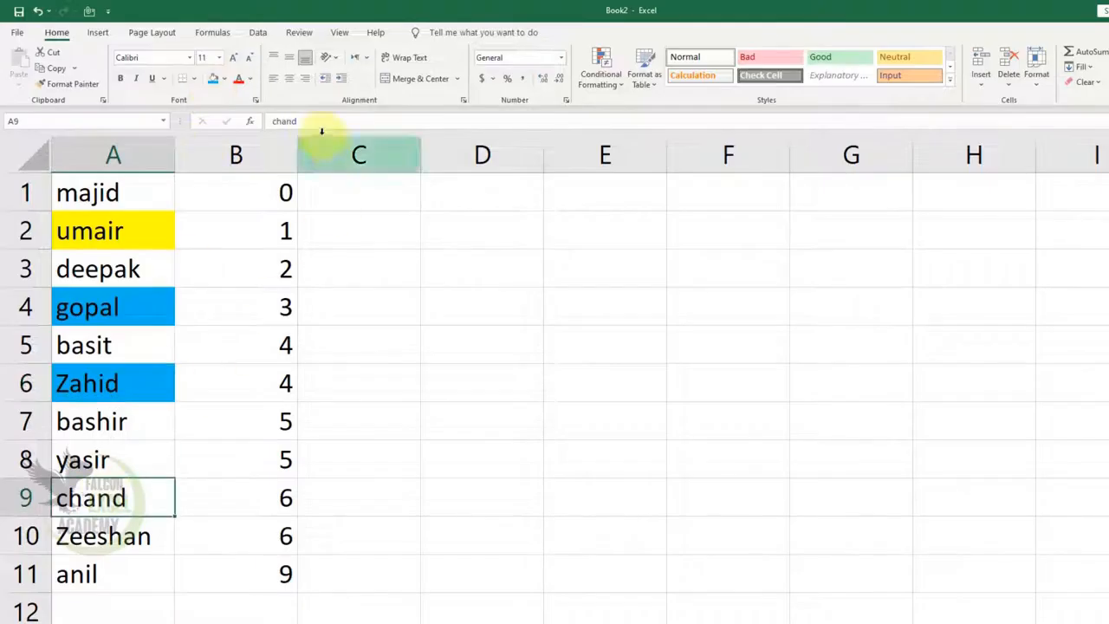
pyautogui.click(216, 81)
# Step: Fill cells A11 and A7 with yellow
pyautogui.click(104, 572)
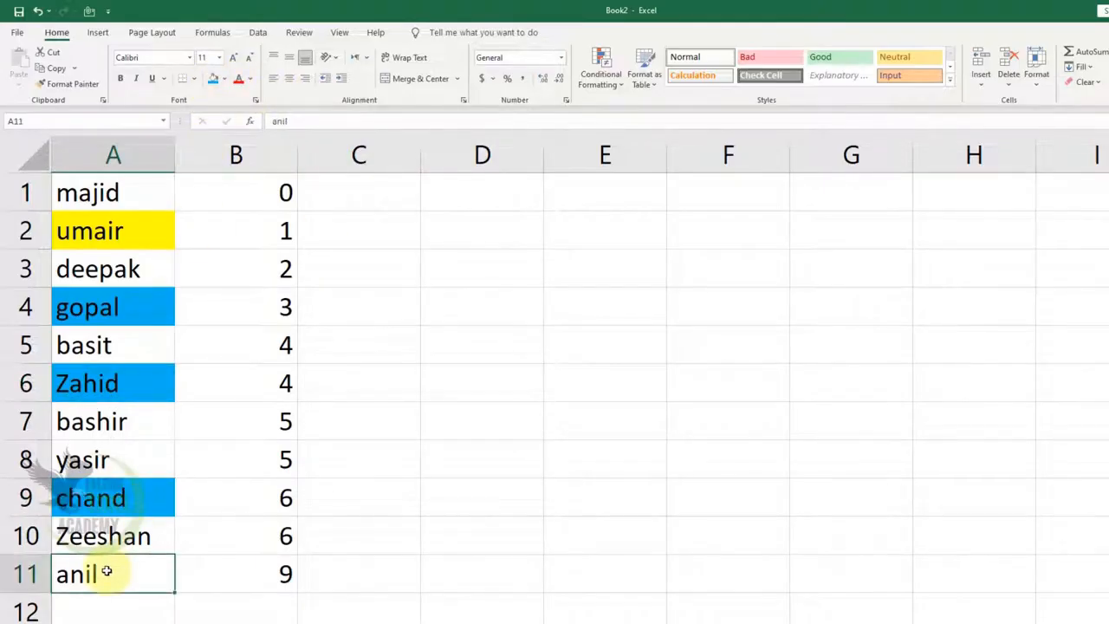
pyautogui.click(223, 79)
pyautogui.click(250, 209)
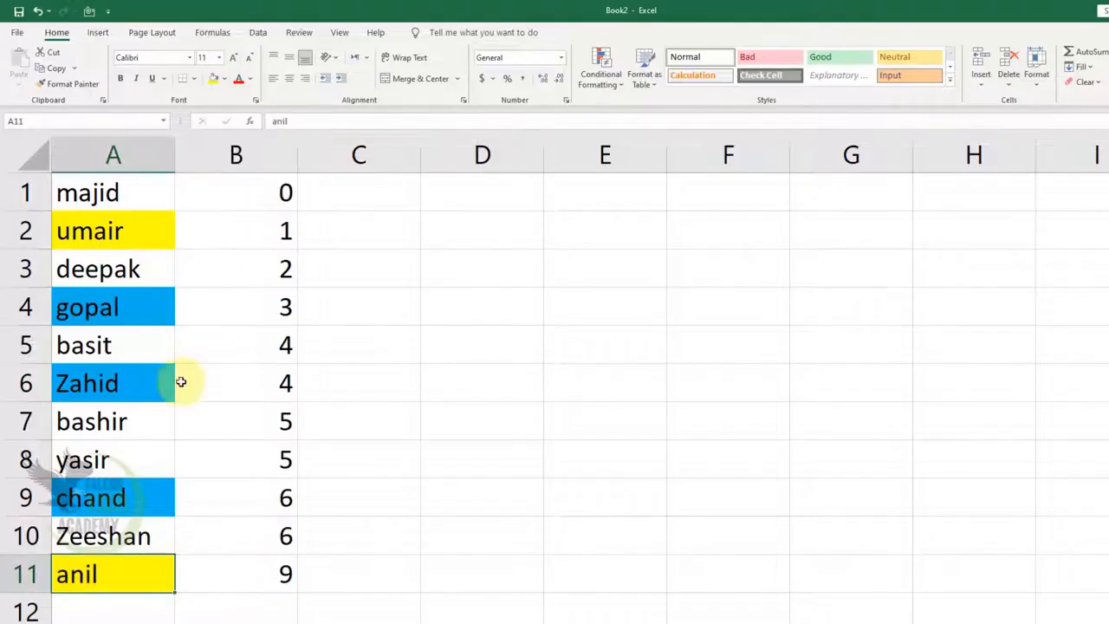
pyautogui.click(123, 422)
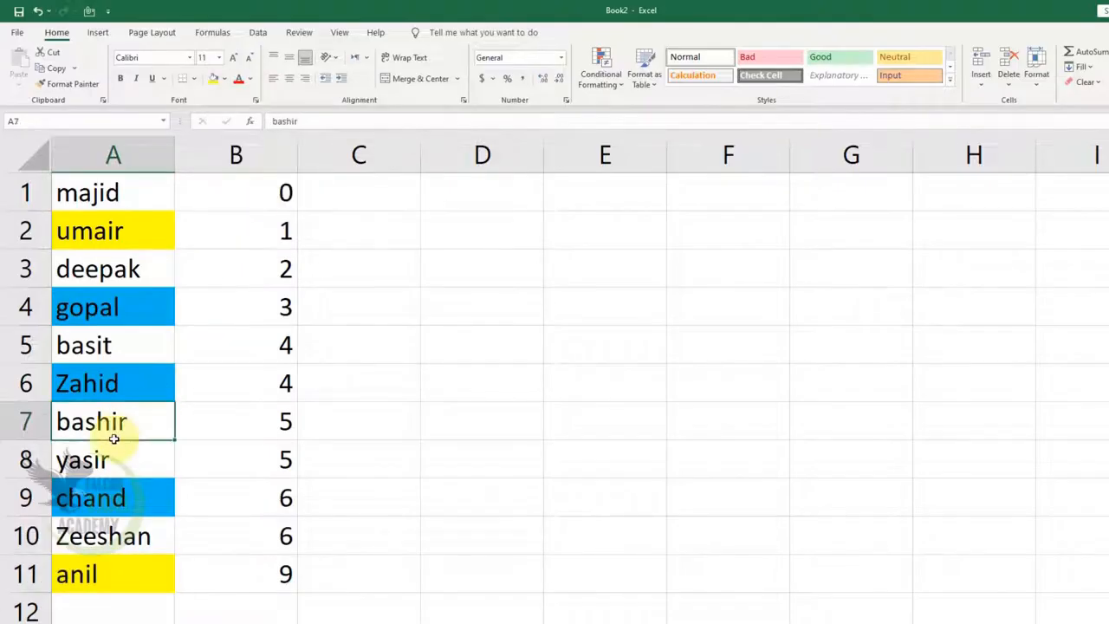
pyautogui.click(216, 82)
pyautogui.click(341, 367)
# Step: Start a custom sort of A1:B11 and set it to sort on Cell Color
pyautogui.moveTo(112, 188); pyautogui.dragTo(213, 579)
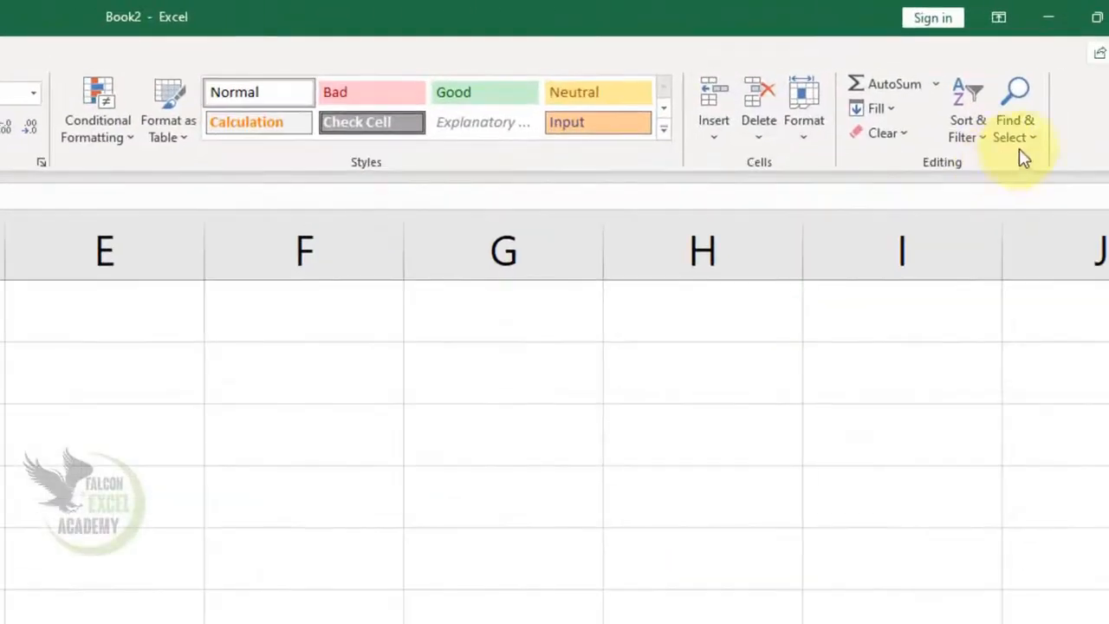
pyautogui.click(989, 140)
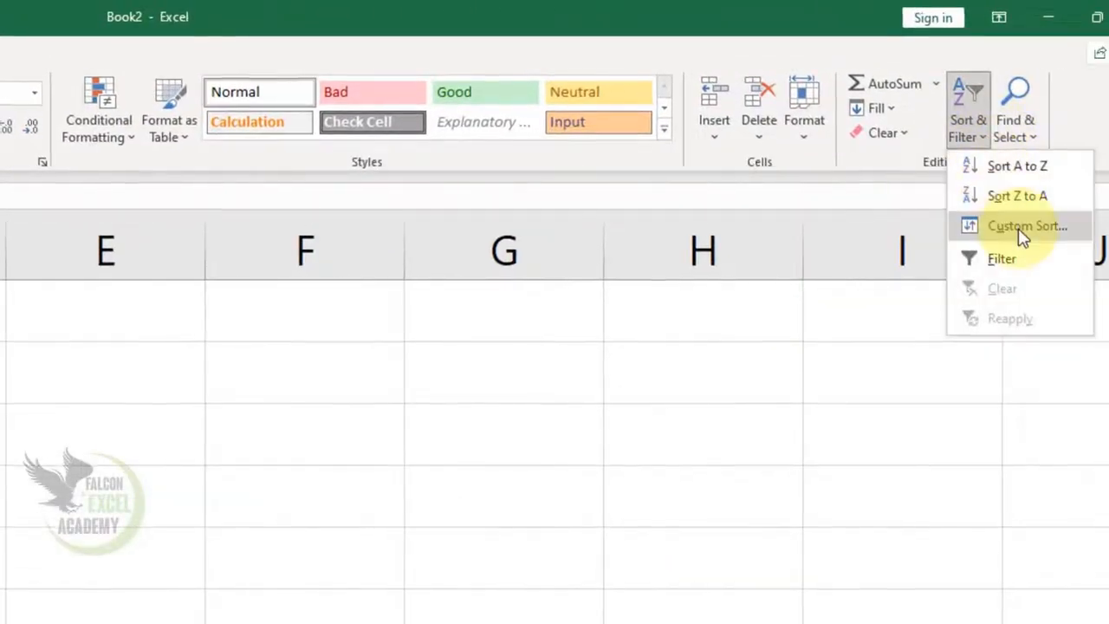
pyautogui.click(1024, 227)
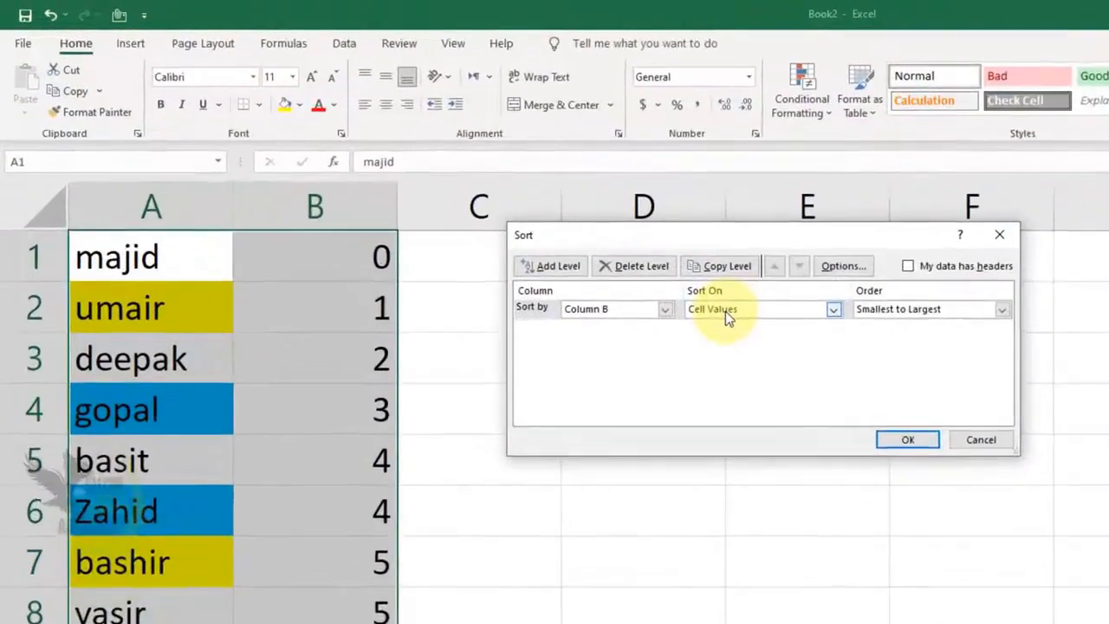
pyautogui.click(493, 213)
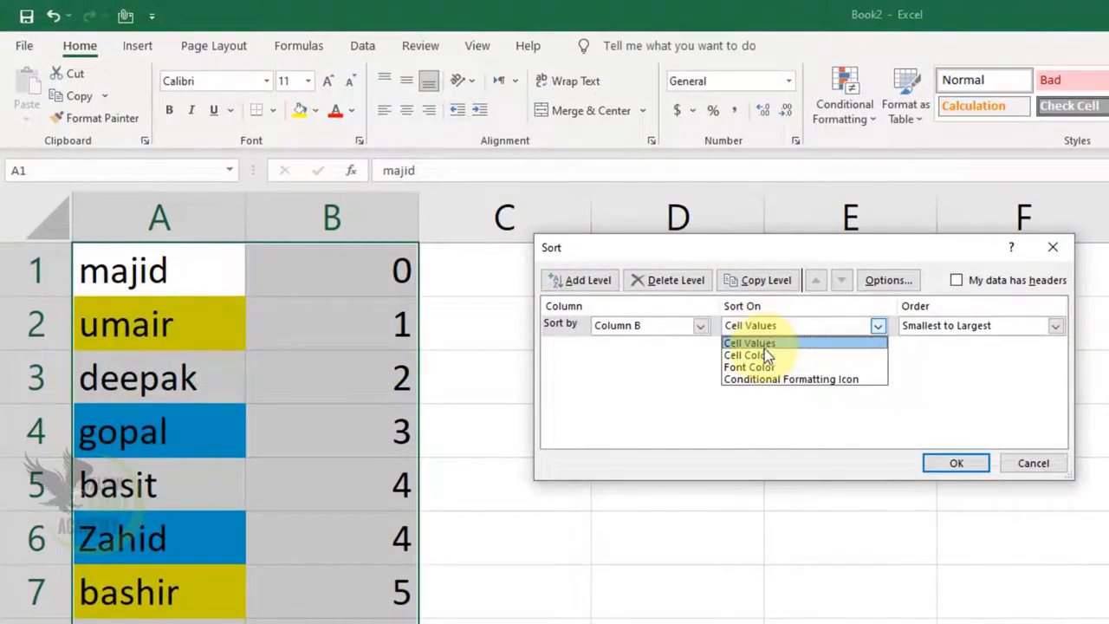
pyautogui.click(778, 355)
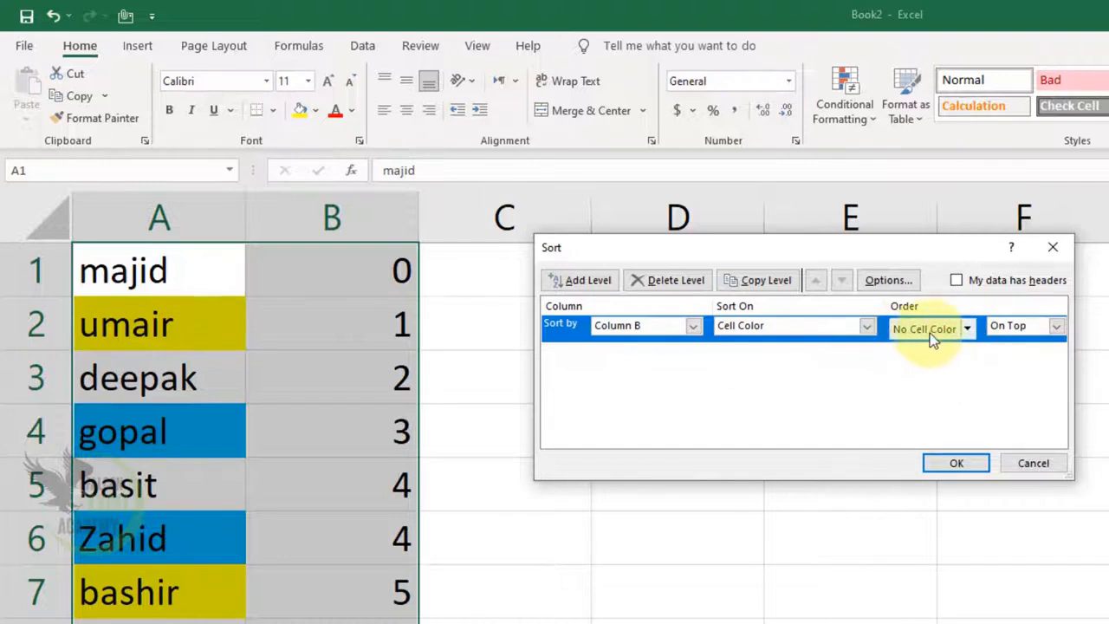
pyautogui.click(967, 331)
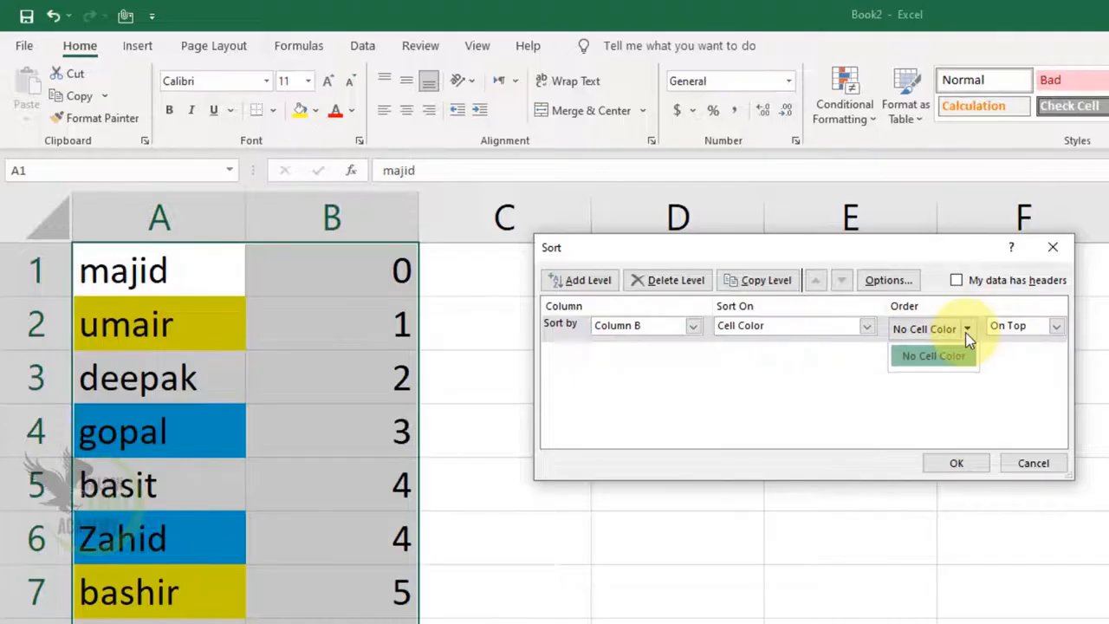
pyautogui.click(966, 333)
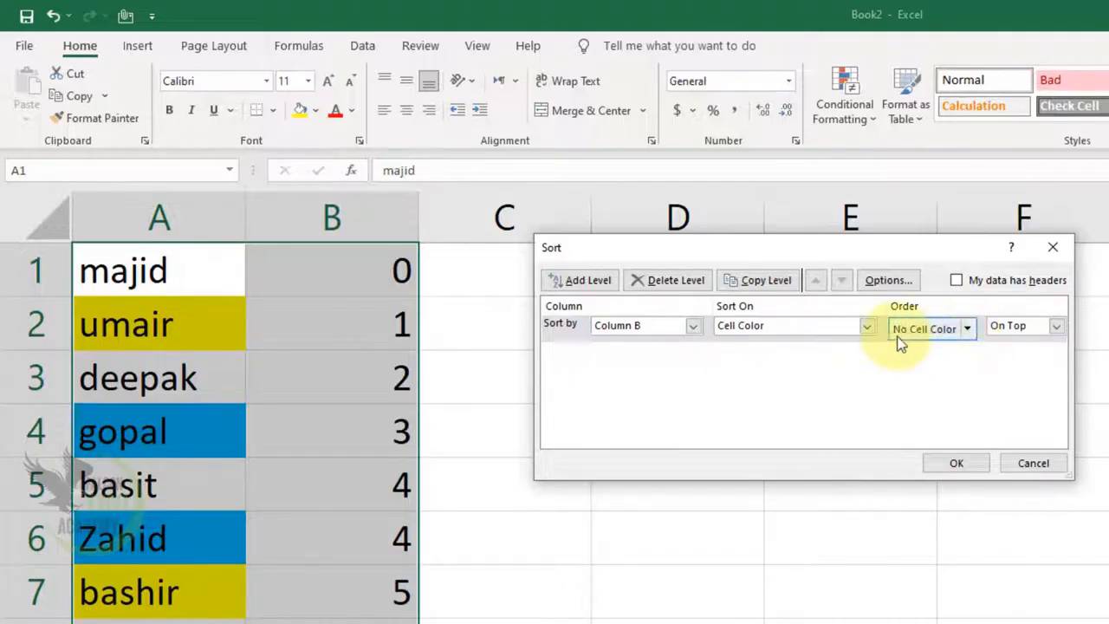
# Step: Set the color sort to Column A with yellow on top, apply it, and select the yellow cells A1:A3
pyautogui.click(693, 326)
pyautogui.click(667, 344)
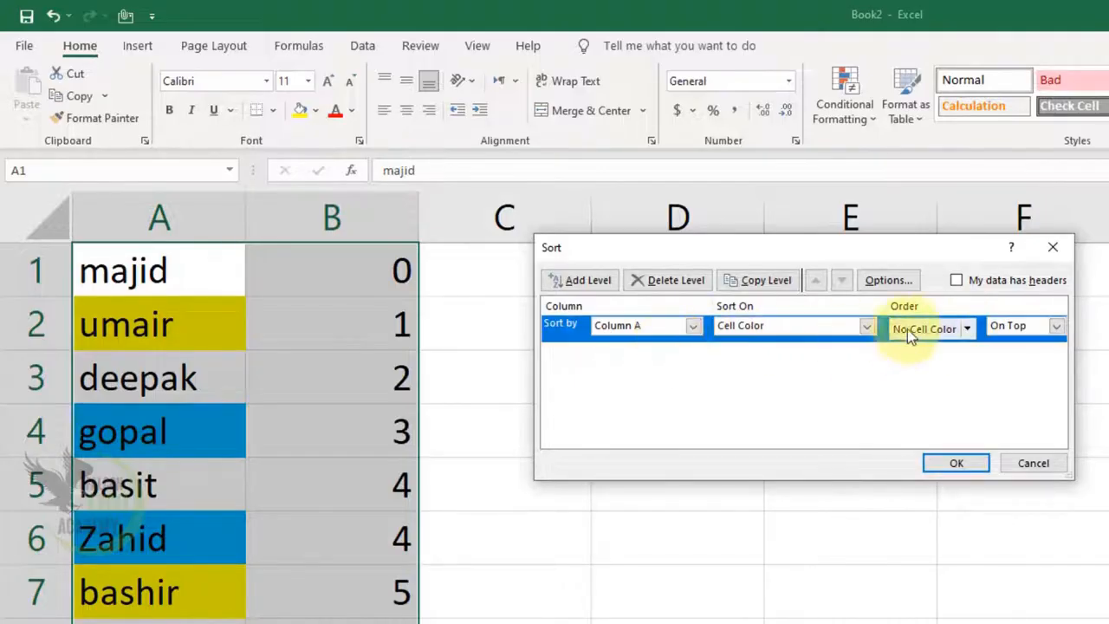
pyautogui.click(965, 330)
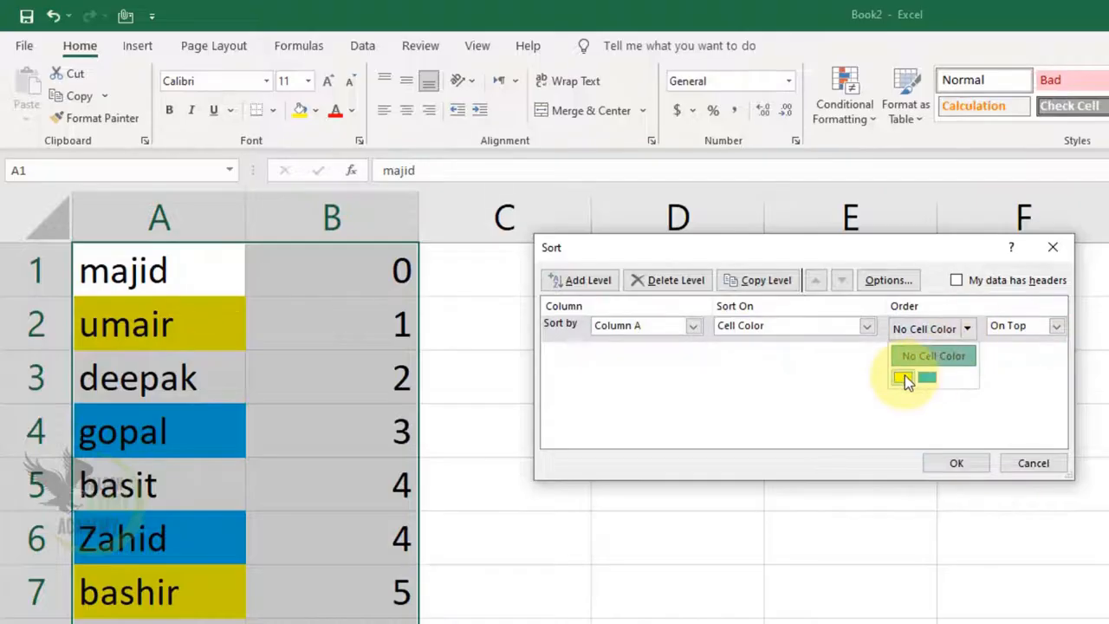
pyautogui.click(693, 331)
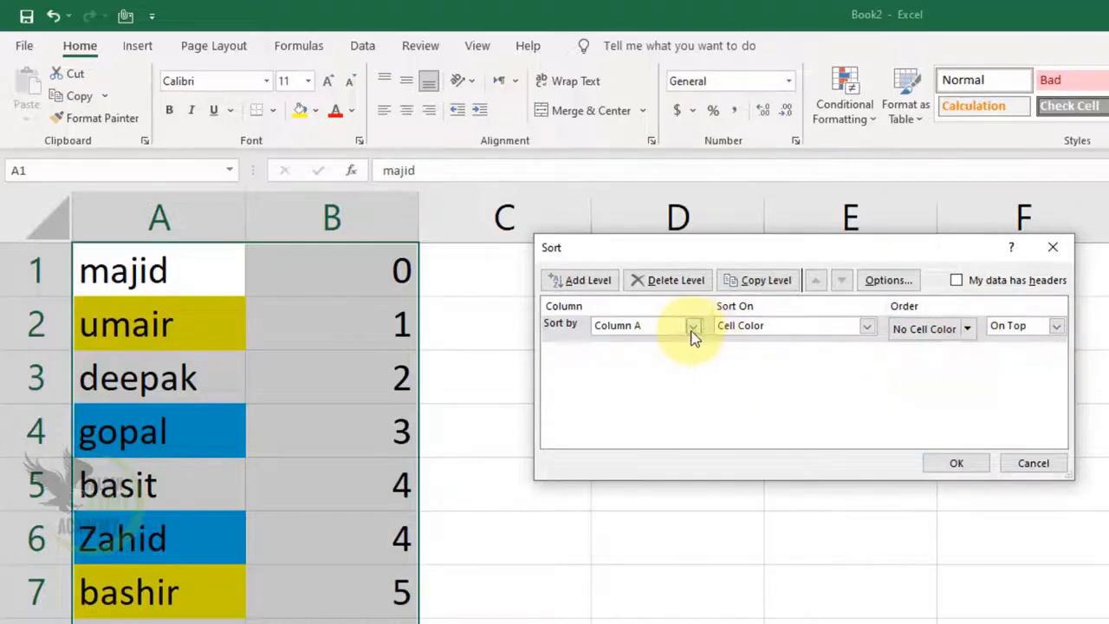
pyautogui.click(693, 331)
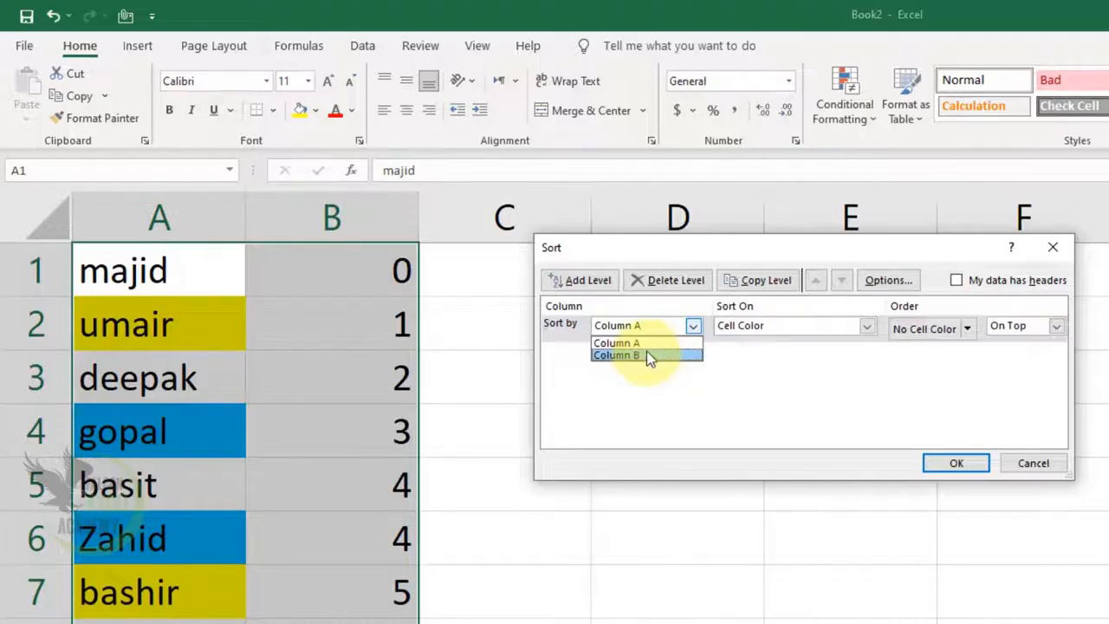
pyautogui.click(906, 326)
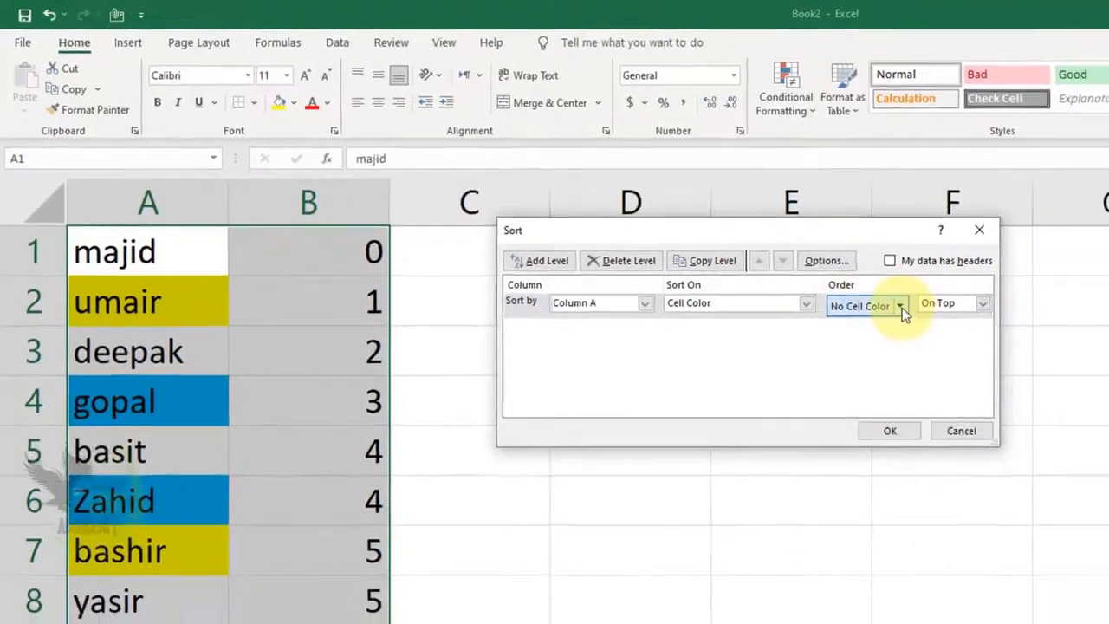
pyautogui.click(901, 307)
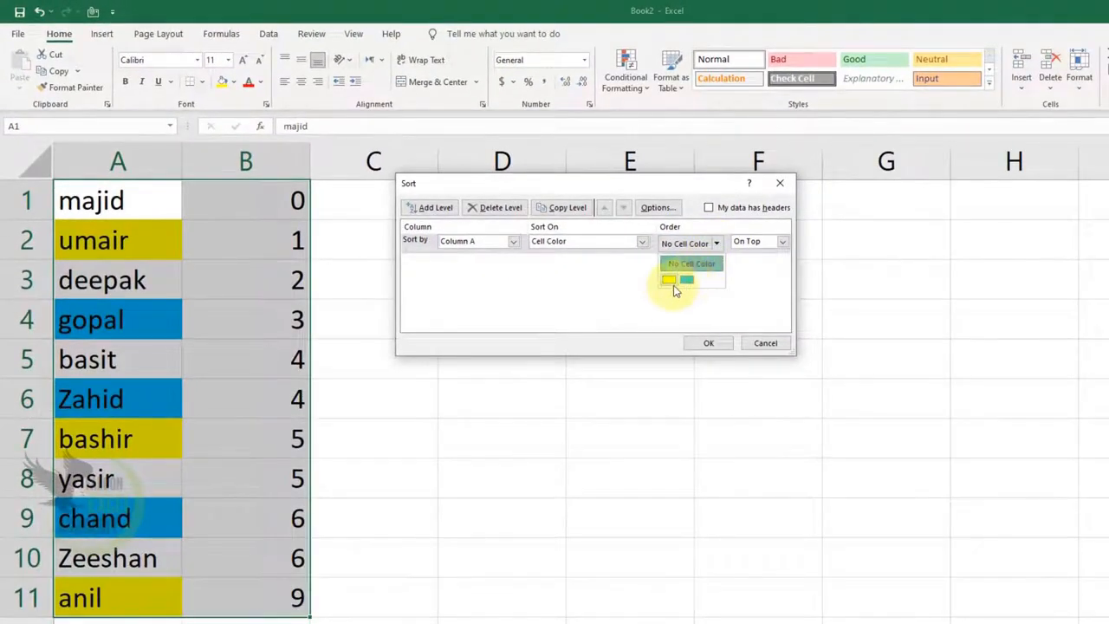
pyautogui.click(669, 284)
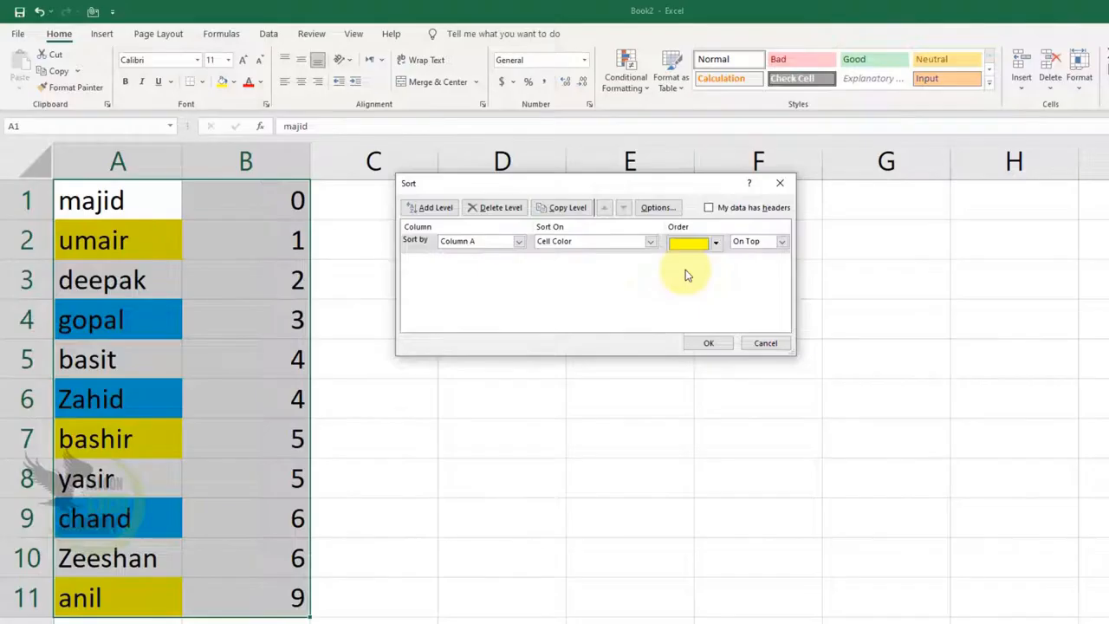
pyautogui.click(711, 344)
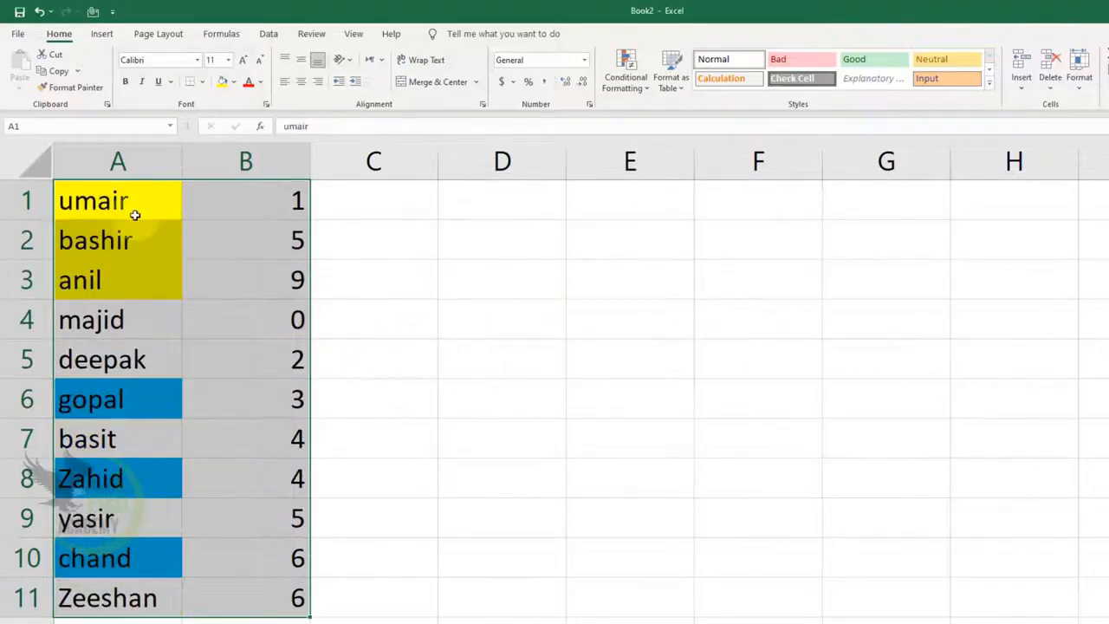
pyautogui.moveTo(130, 204); pyautogui.dragTo(130, 281)
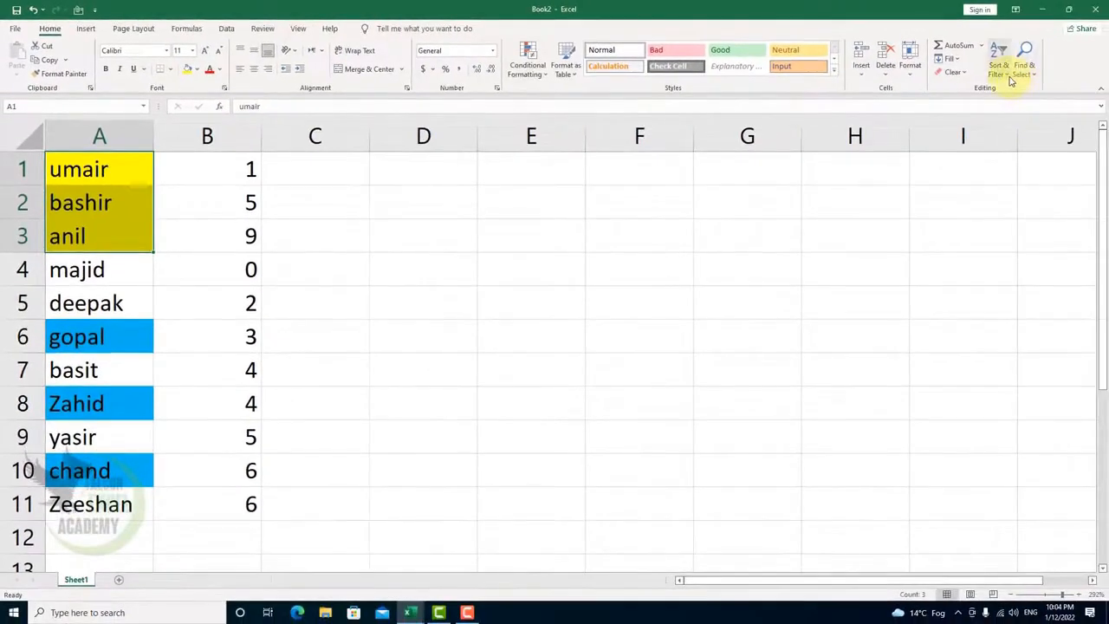
pyautogui.click(1008, 77)
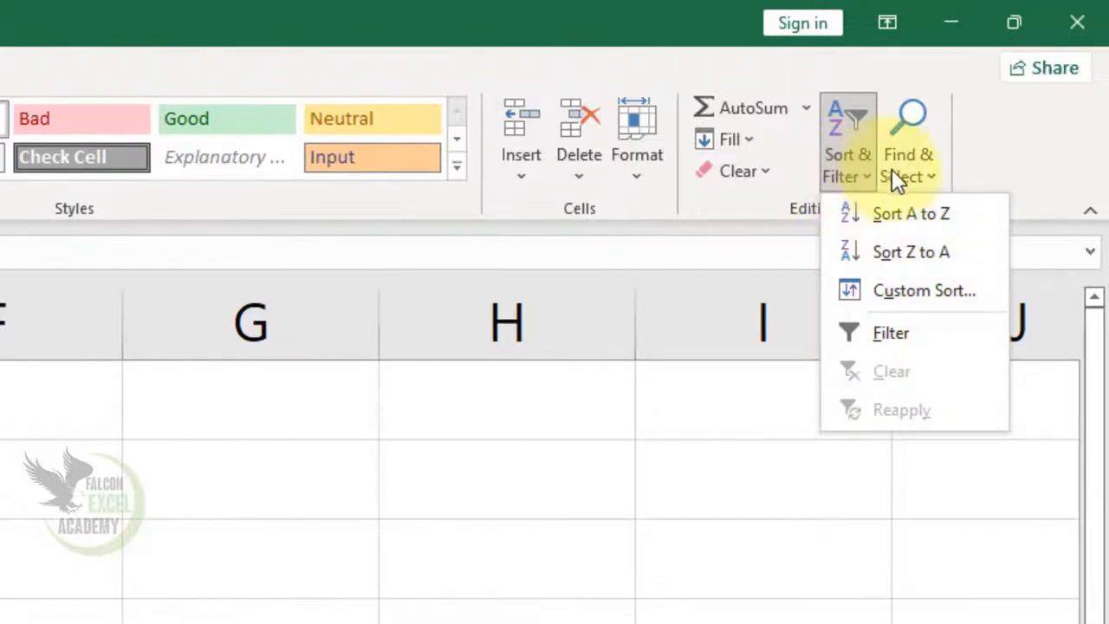
pyautogui.click(968, 165)
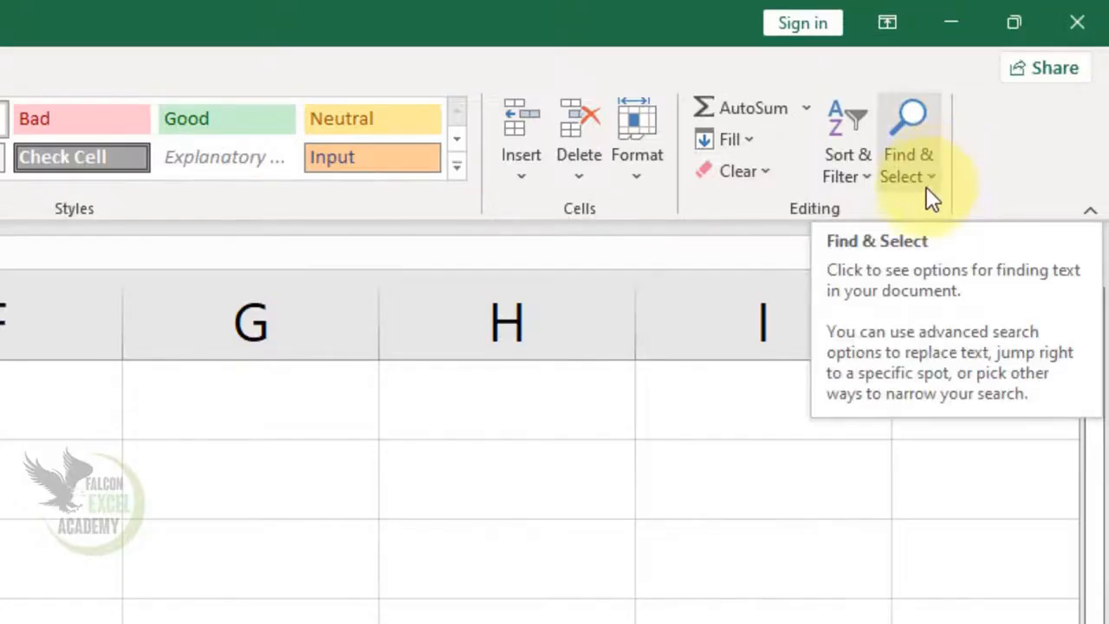
pyautogui.click(39, 619)
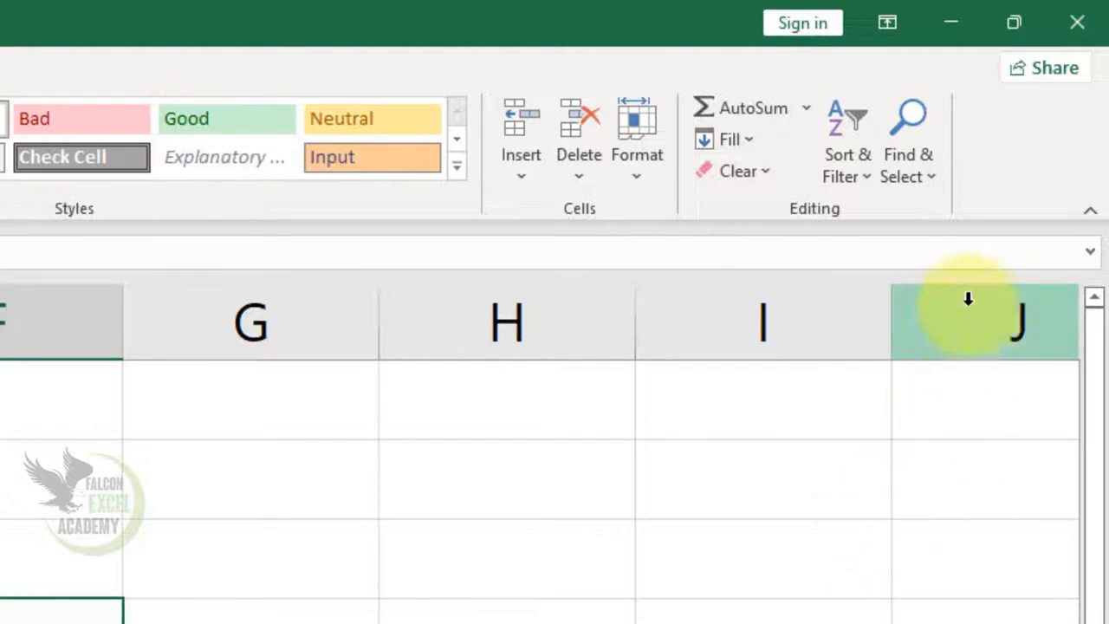
# Step: Search the sheet for the name stored in cell A9 using Find
pyautogui.click(932, 182)
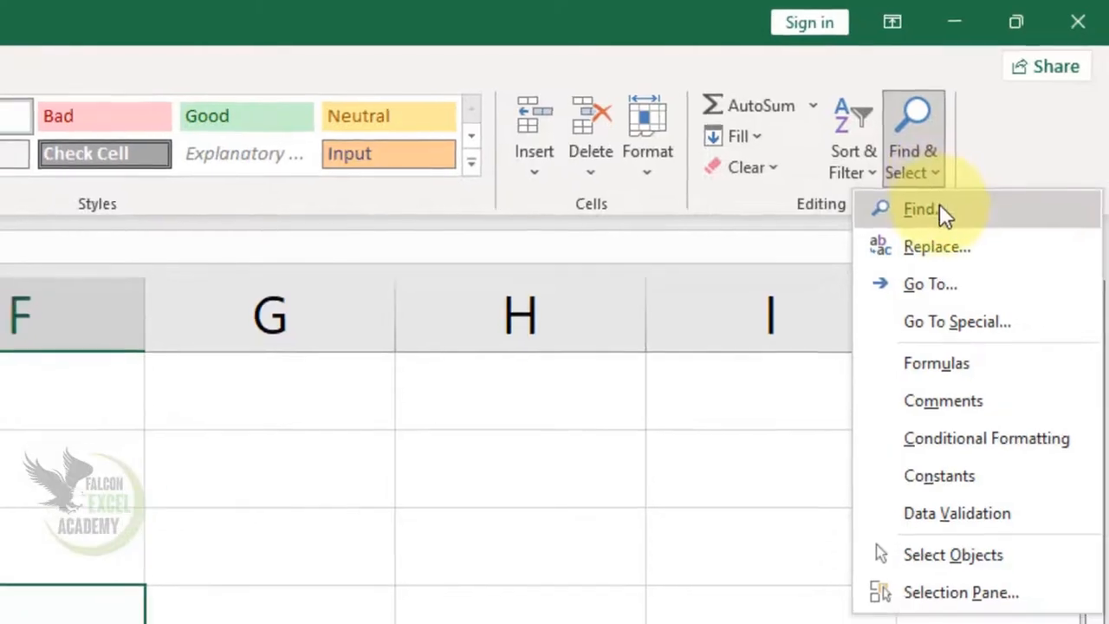
pyautogui.click(927, 213)
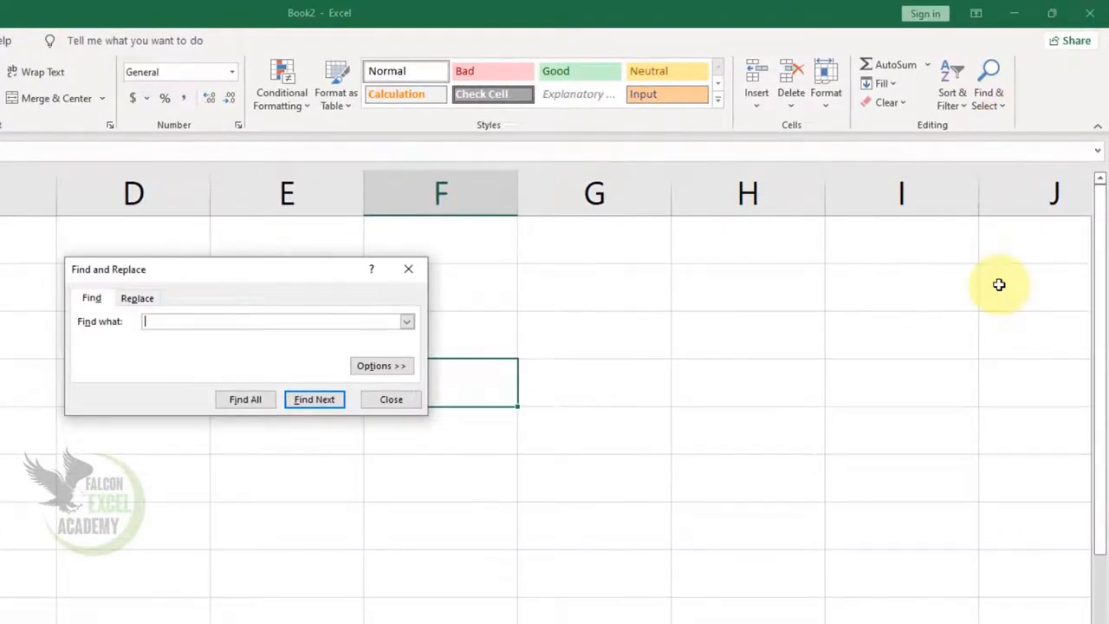
pyautogui.write('yasir')
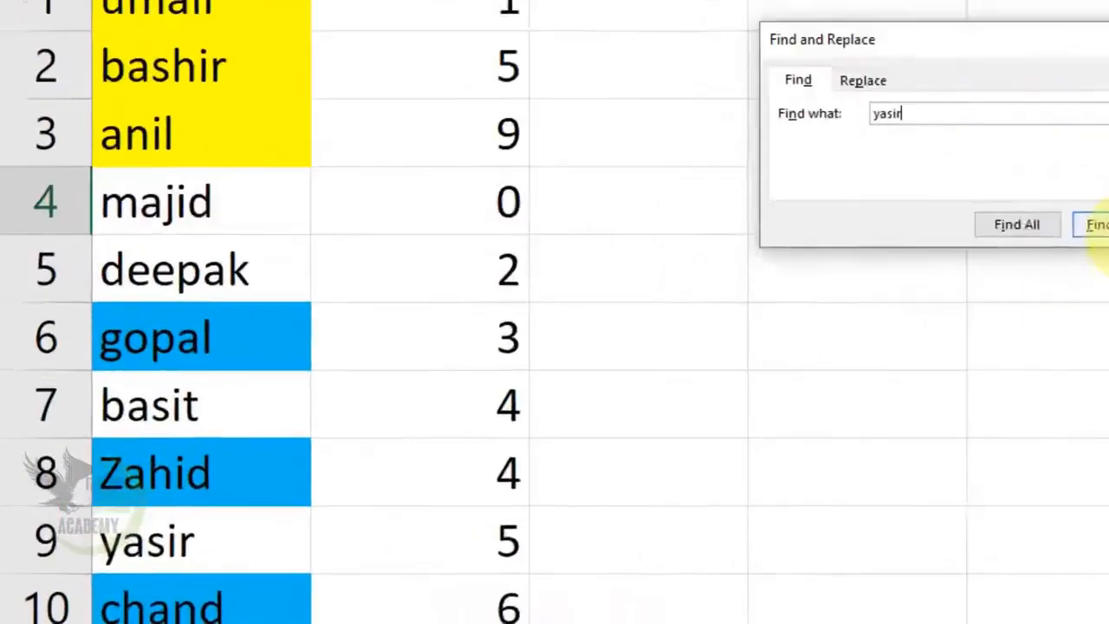
pyautogui.click(716, 367)
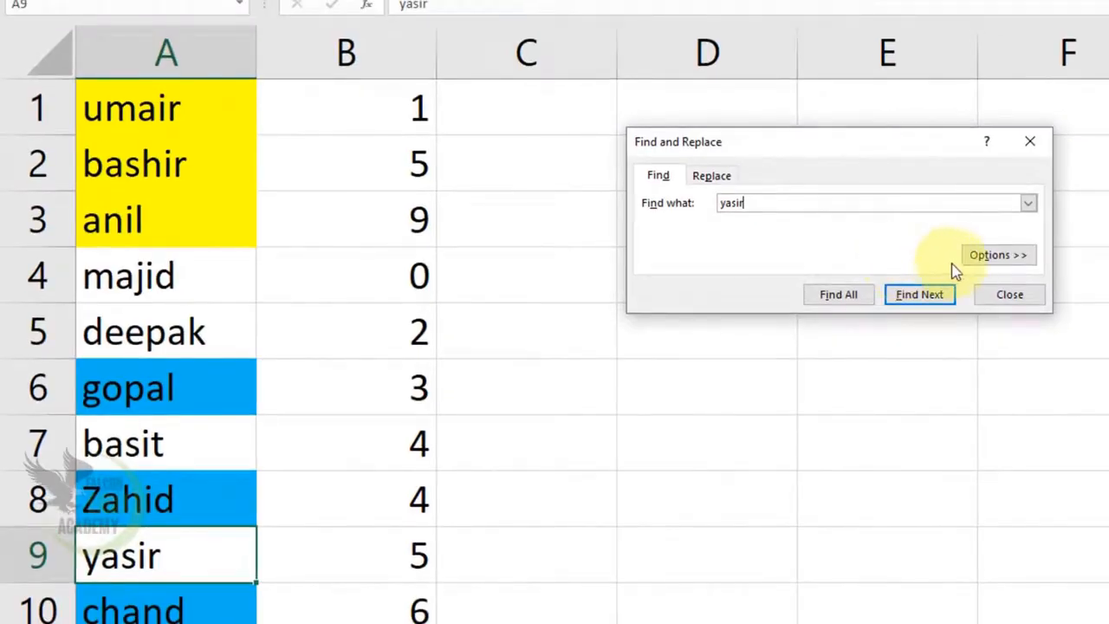
# Step: Replace the name found in cell A9 with a different first name using Replace, and close Find and Replace
pyautogui.click(724, 180)
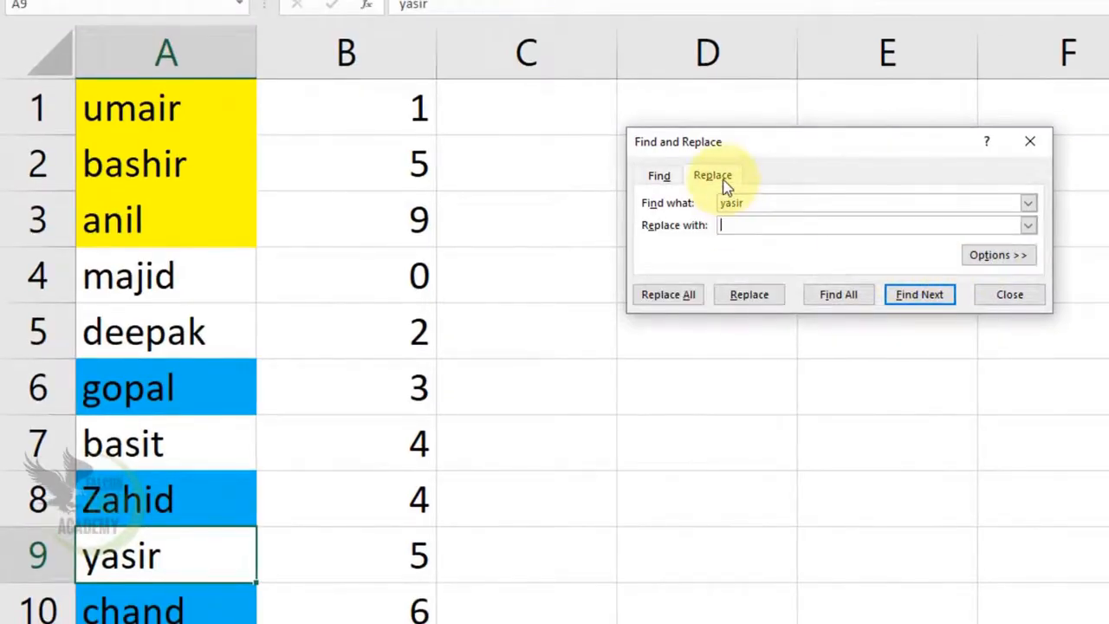
pyautogui.write('Mohen')
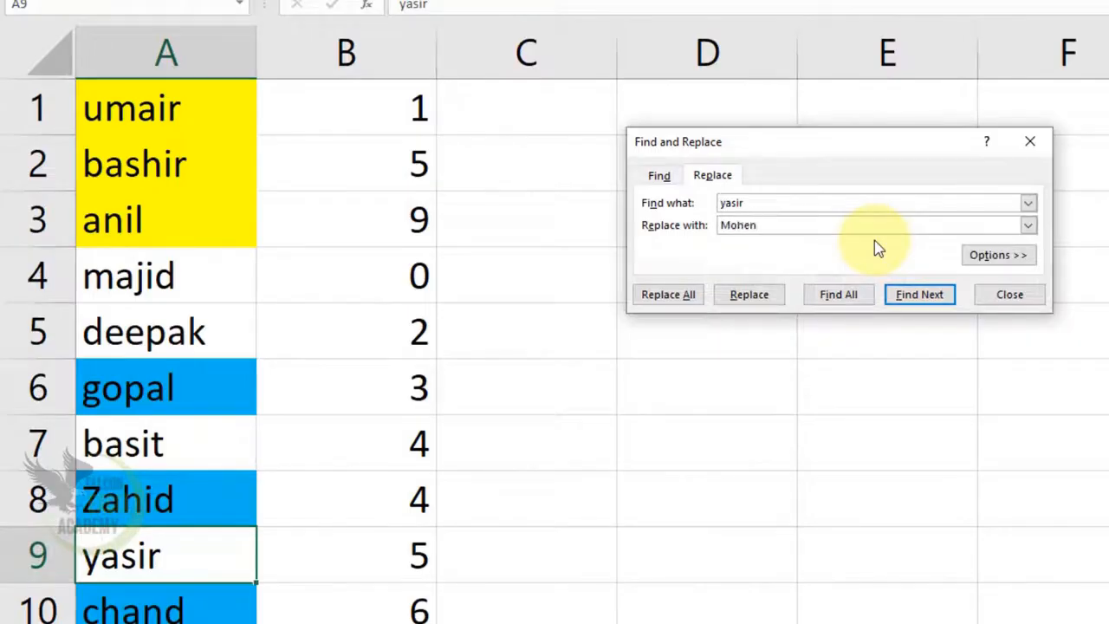
pyautogui.click(764, 294)
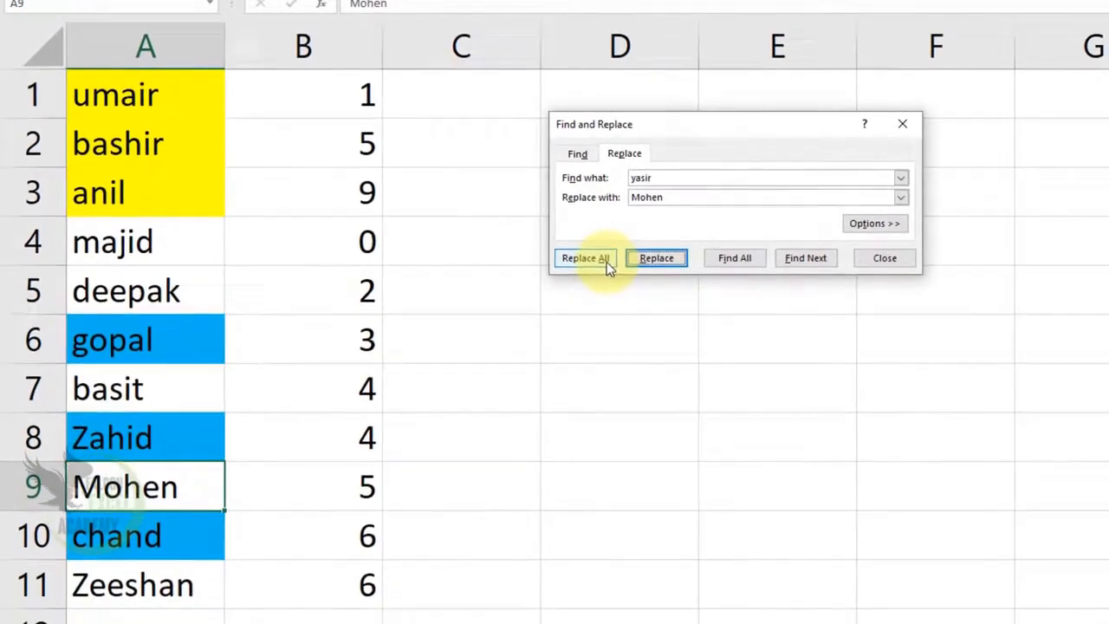
pyautogui.click(885, 258)
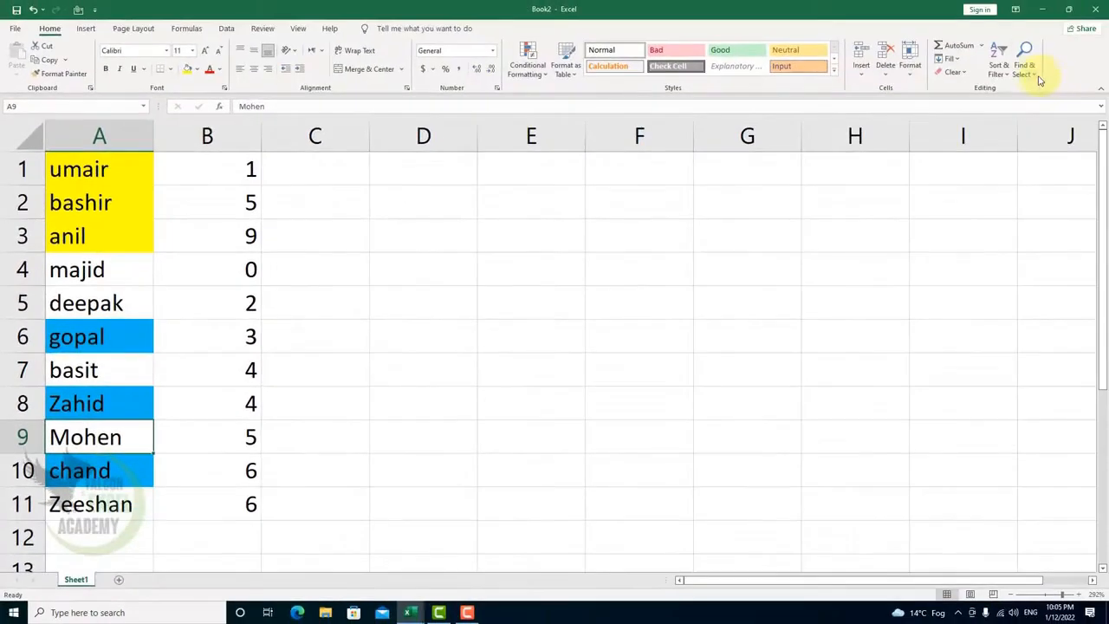
# Step: Enter 545, 45, 454, 44, 545, 454 and 545 in D1:D7 and total them in D8 with AutoSum
pyautogui.click(1036, 78)
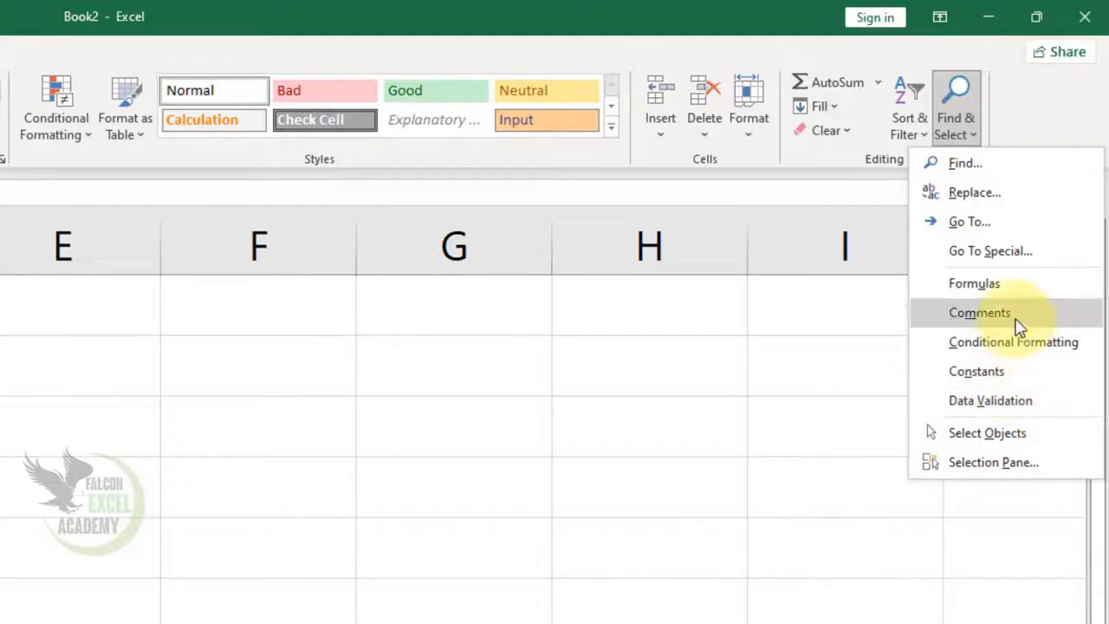
pyautogui.click(3, 303)
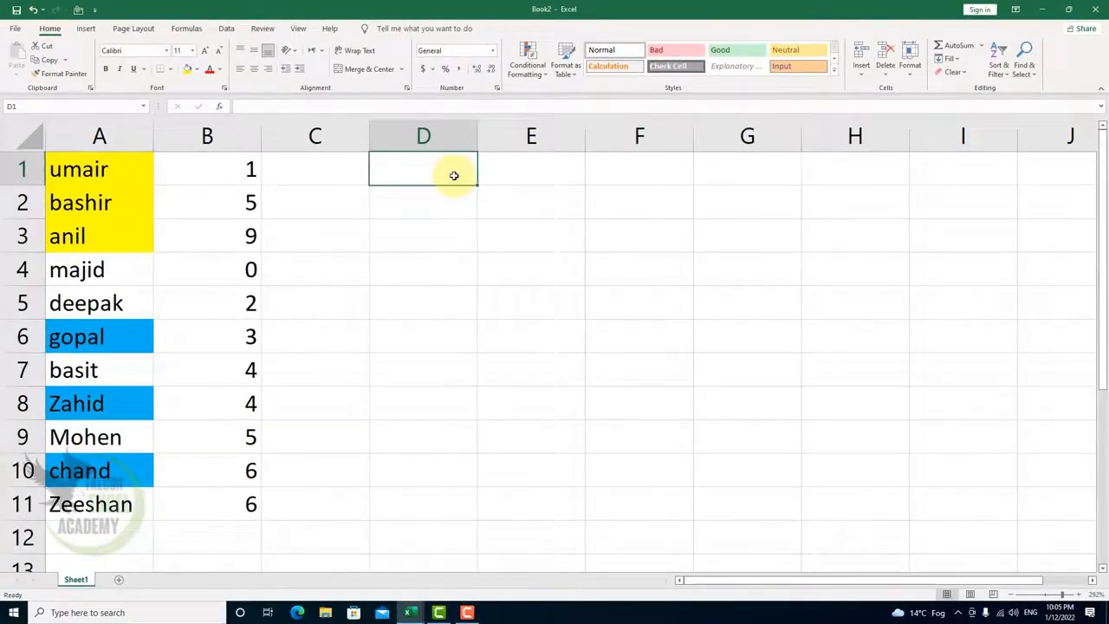
pyautogui.write('545 45 454 ')
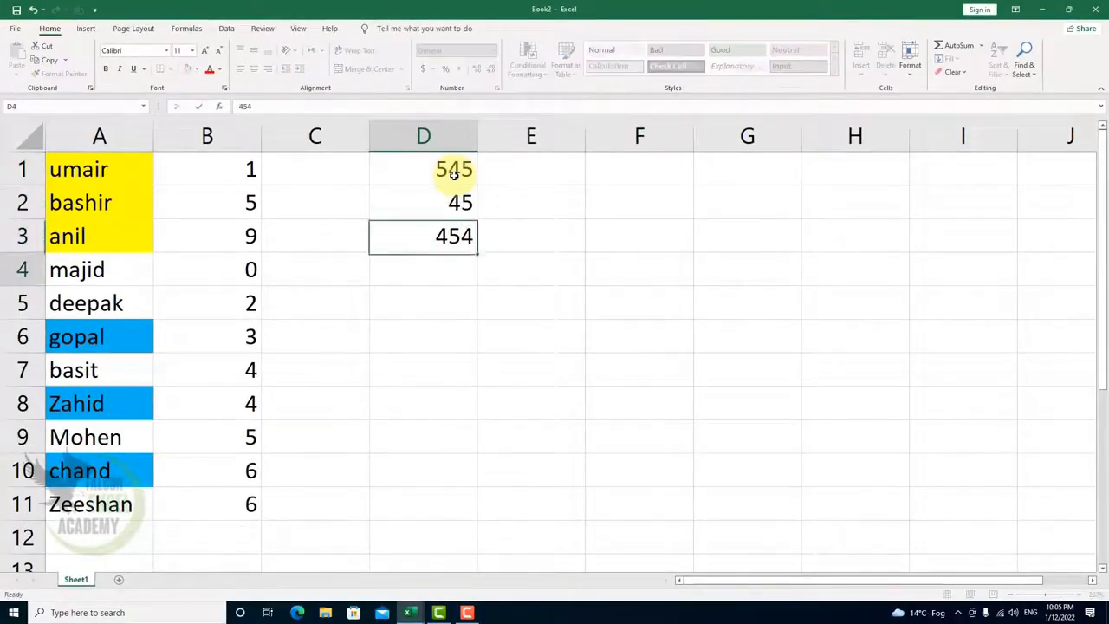
pyautogui.write('44 545 454 545')
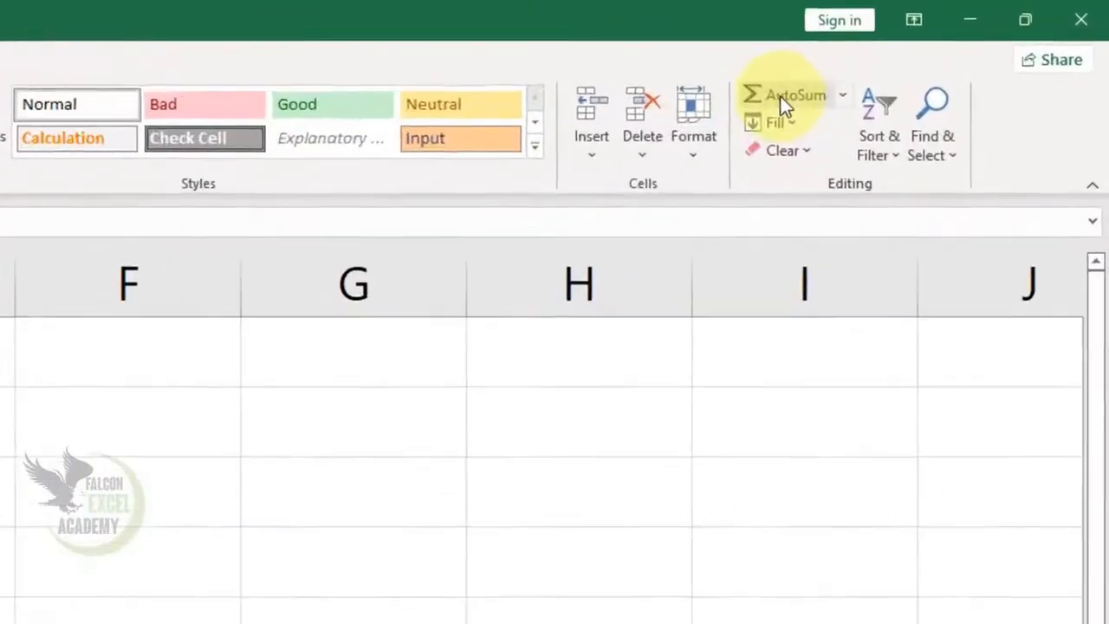
pyautogui.click(780, 96)
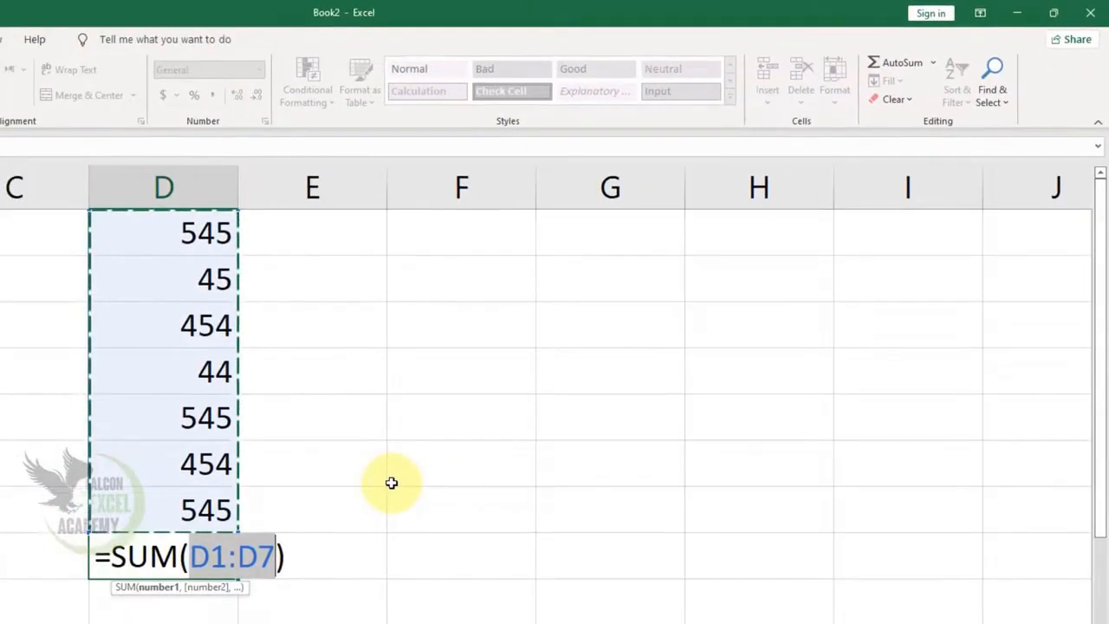
pyautogui.press('Return')
# Step: Enter 454, 545, 454, 4 and 44 in F4:F8 and total them in F9 with AutoSum
pyautogui.click(435, 353)
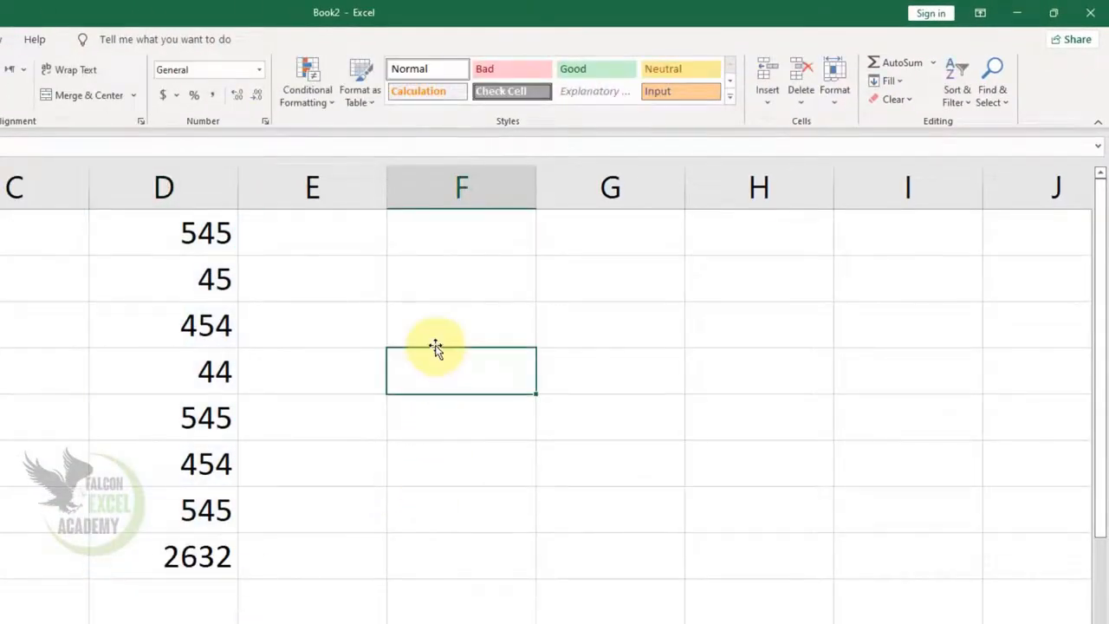
pyautogui.write('454 545')
pyautogui.press('Return')
pyautogui.write('454')
pyautogui.press('Return')
pyautogui.write('4')
pyautogui.press('Return')
pyautogui.write('44')
pyautogui.press('Return')
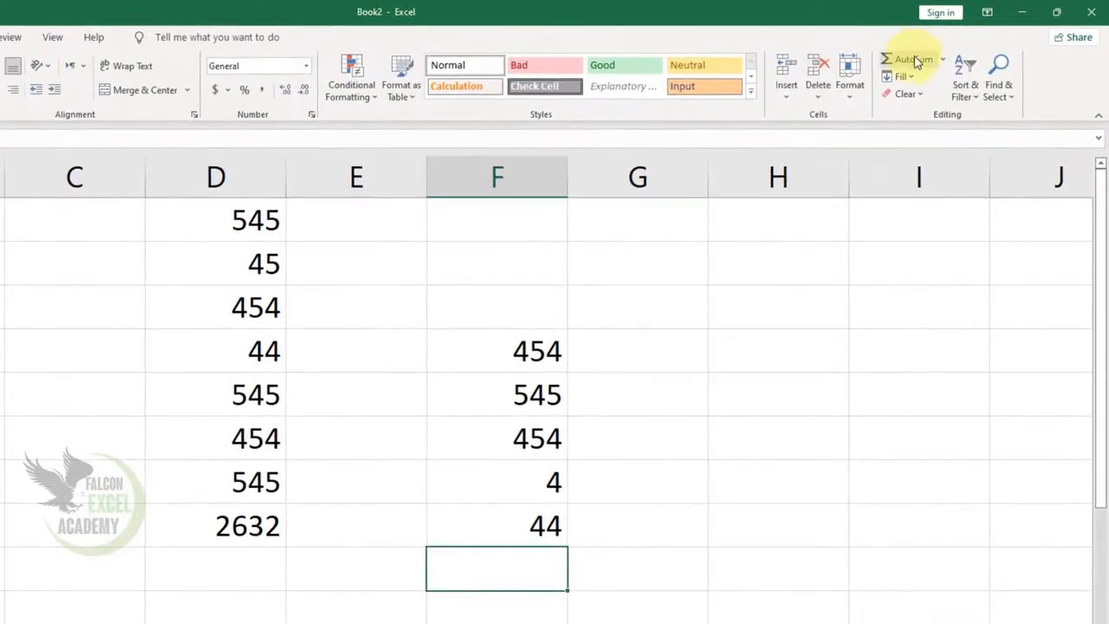
pyautogui.click(915, 62)
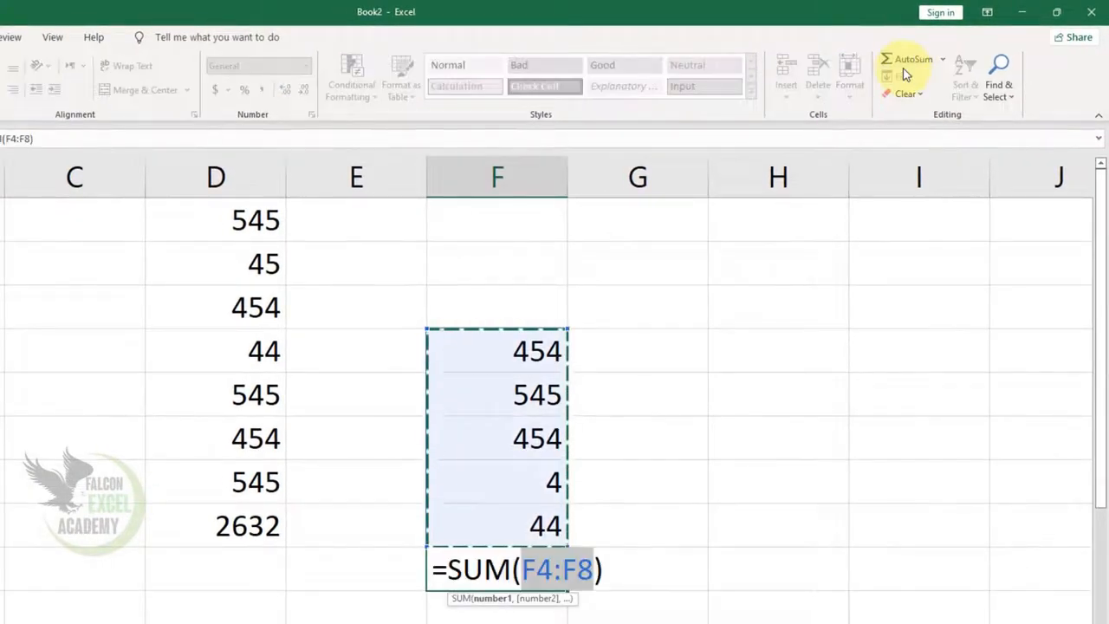
pyautogui.press('Return')
# Step: Enter 45, 454, 4, 44, 45 and 44 in cells H3:H8
pyautogui.click(777, 295)
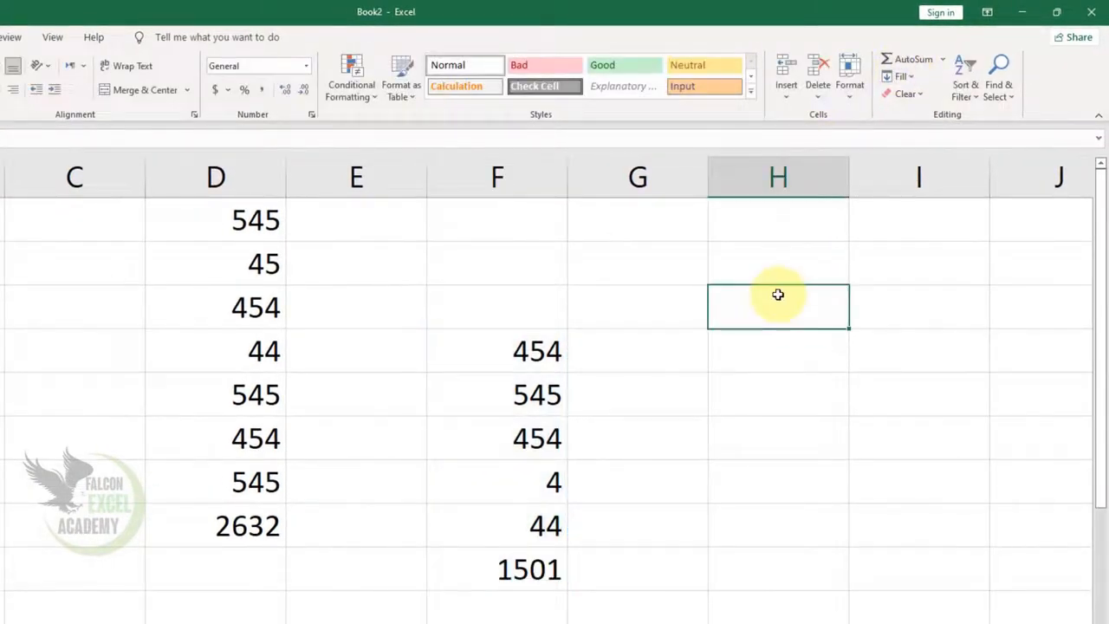
pyautogui.write('45')
pyautogui.press('Return')
pyautogui.write('454')
pyautogui.press('Return')
pyautogui.write('4')
pyautogui.press('Return')
pyautogui.write('44')
pyautogui.press('Return')
pyautogui.write('45')
pyautogui.press('Return')
pyautogui.write('44')
pyautogui.press('Return')
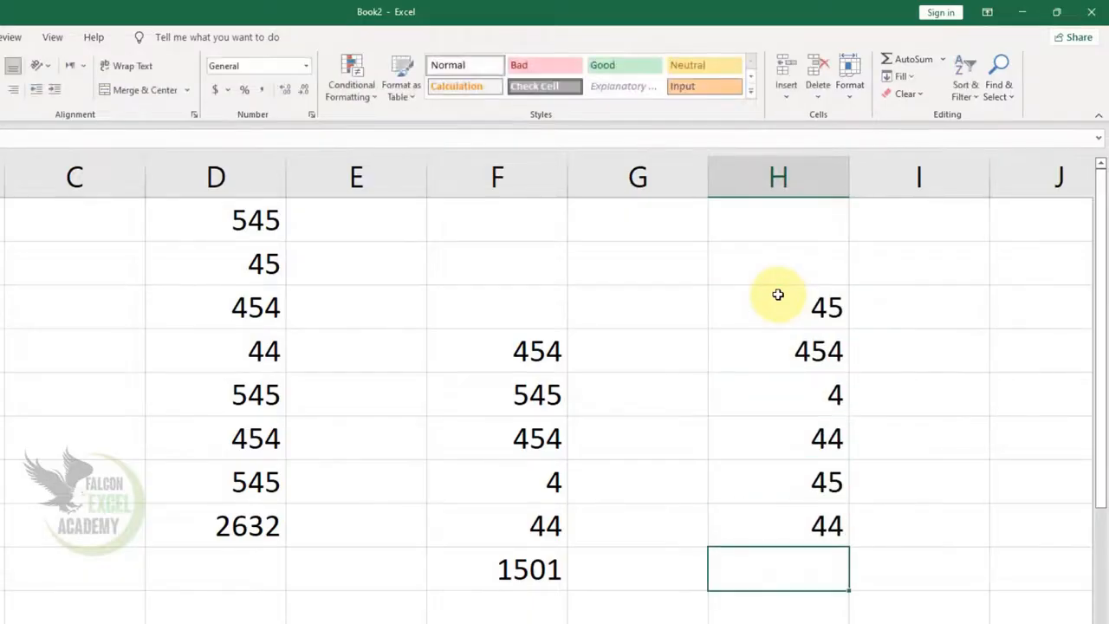
# Step: Count the numbers of H3:H8 in cell H9 with AutoSum's Count Numbers function
pyautogui.click(943, 59)
pyautogui.click(921, 123)
pyautogui.press('Return')
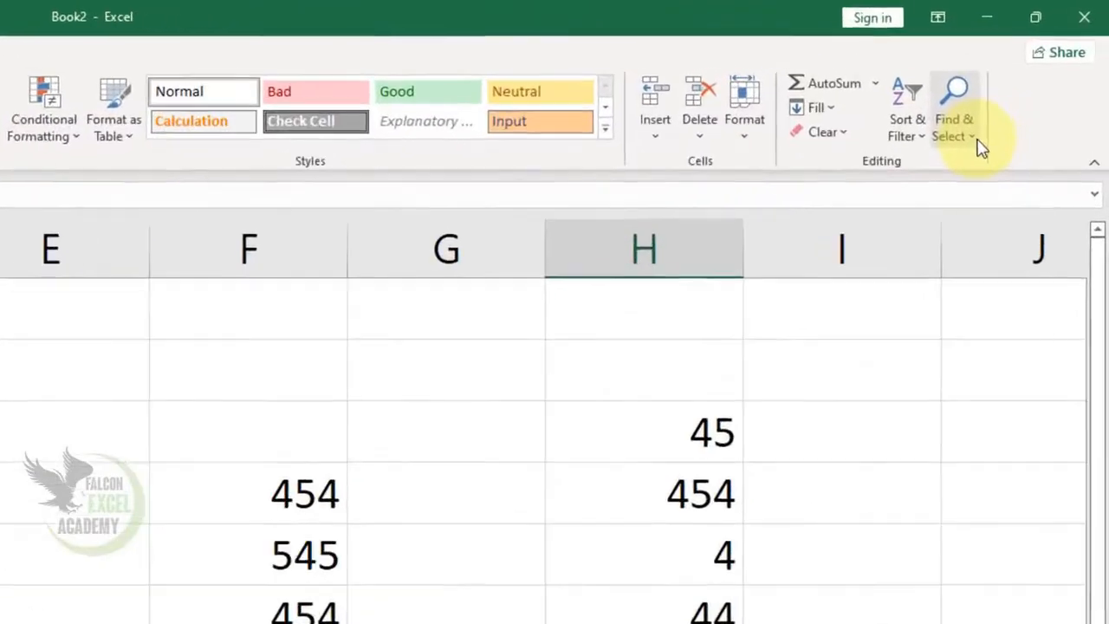
# Step: Select all cells containing formulas to check where they are, and clear the selection
pyautogui.click(1002, 87)
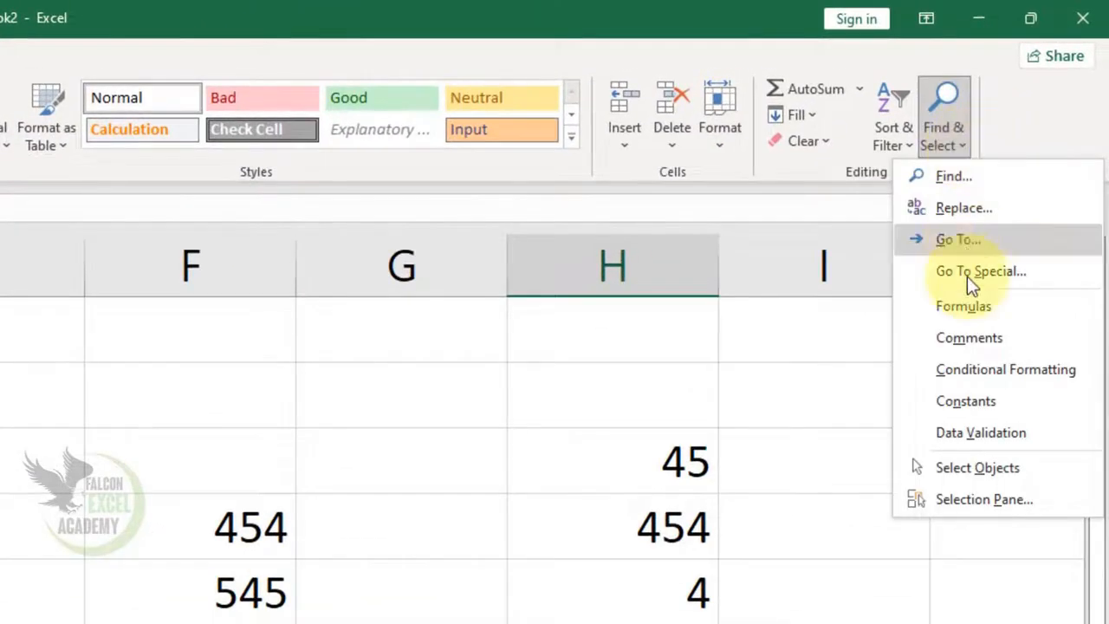
pyautogui.click(965, 307)
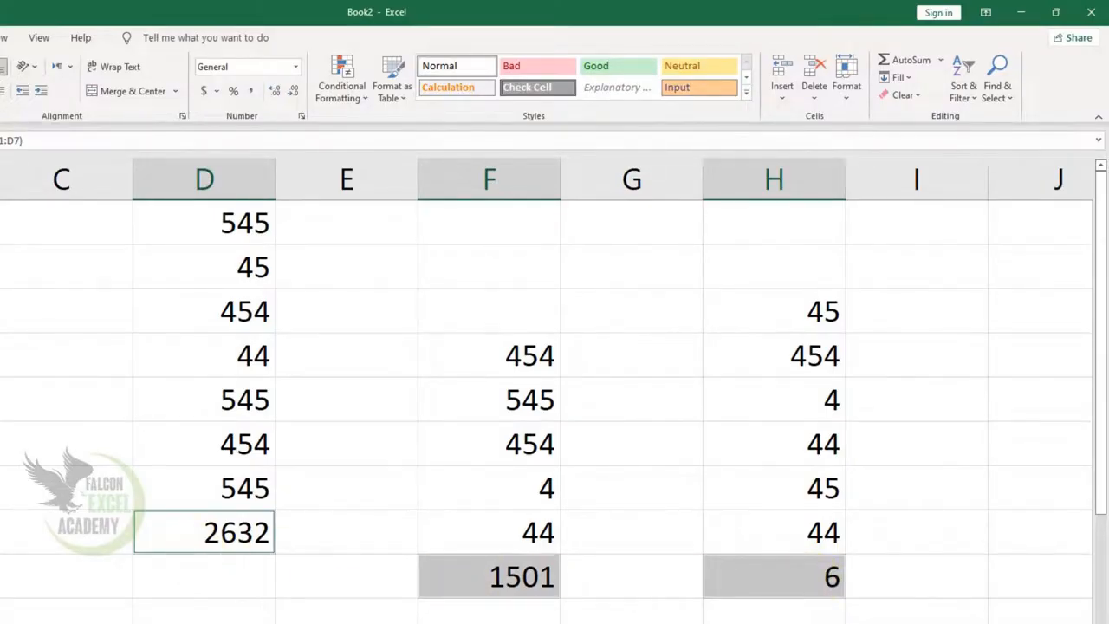
pyautogui.click(631, 621)
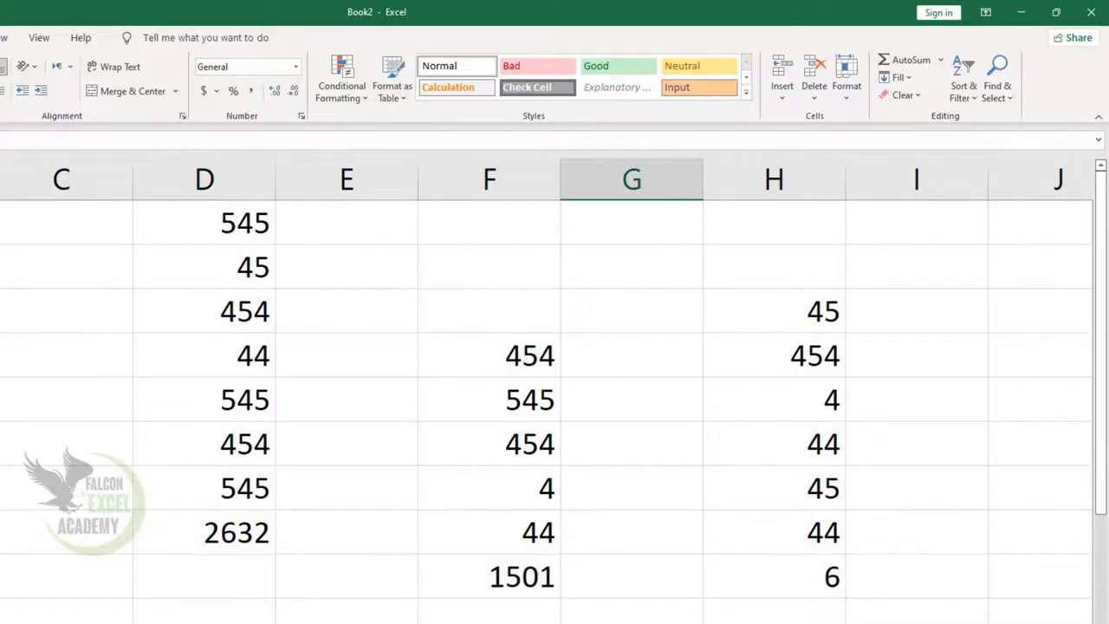
# Step: Select all cells containing constants to check where they are, and deselect them by choosing cell E10
pyautogui.click(1011, 97)
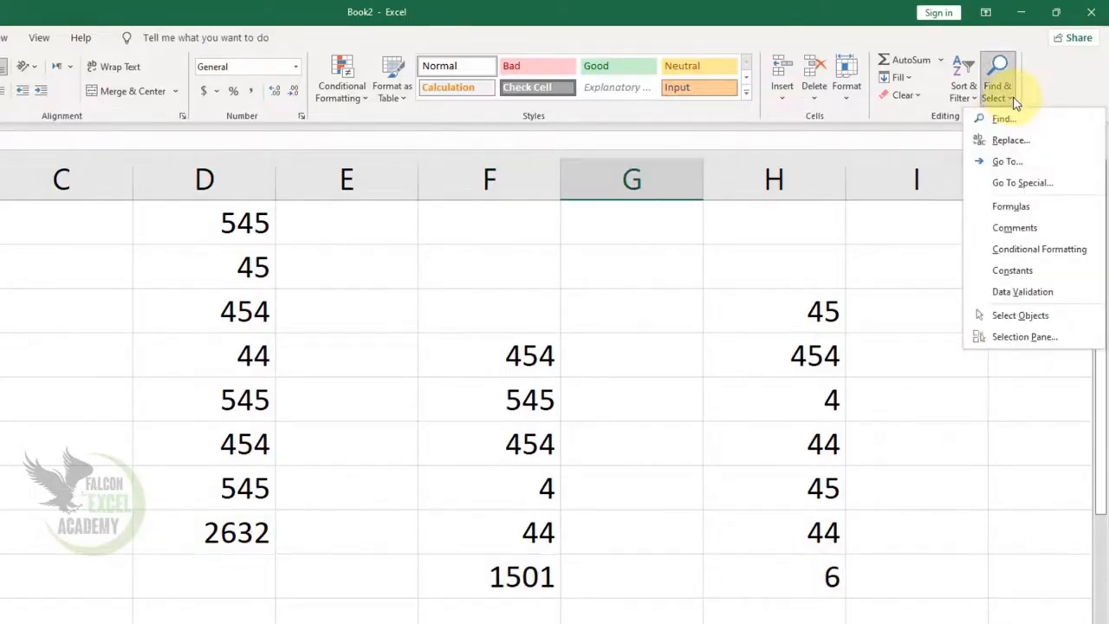
pyautogui.click(1021, 269)
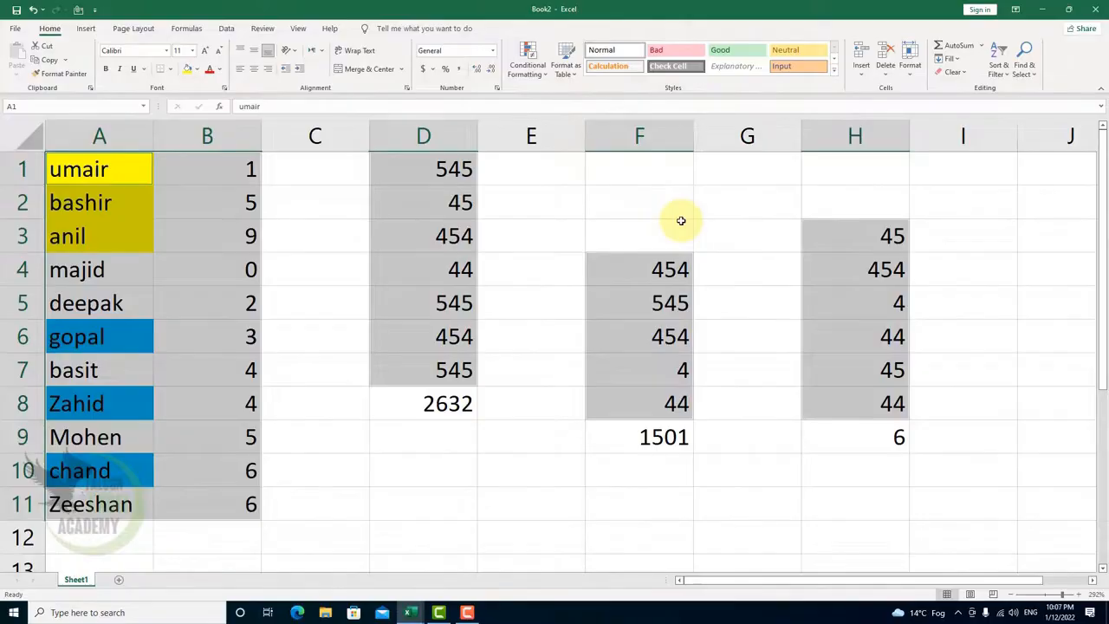
pyautogui.click(512, 468)
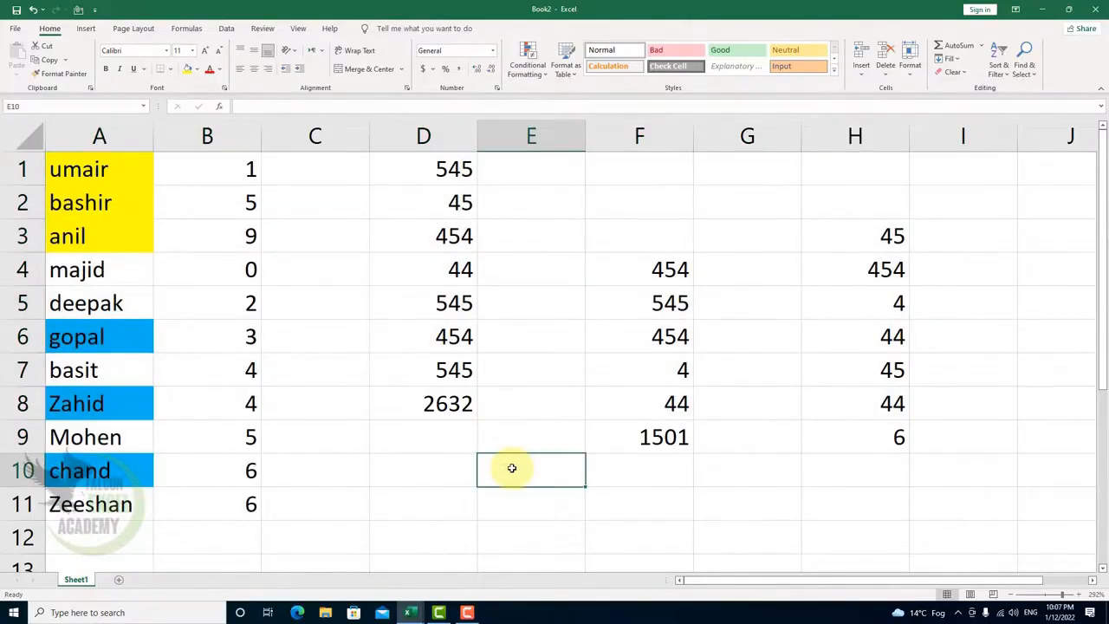